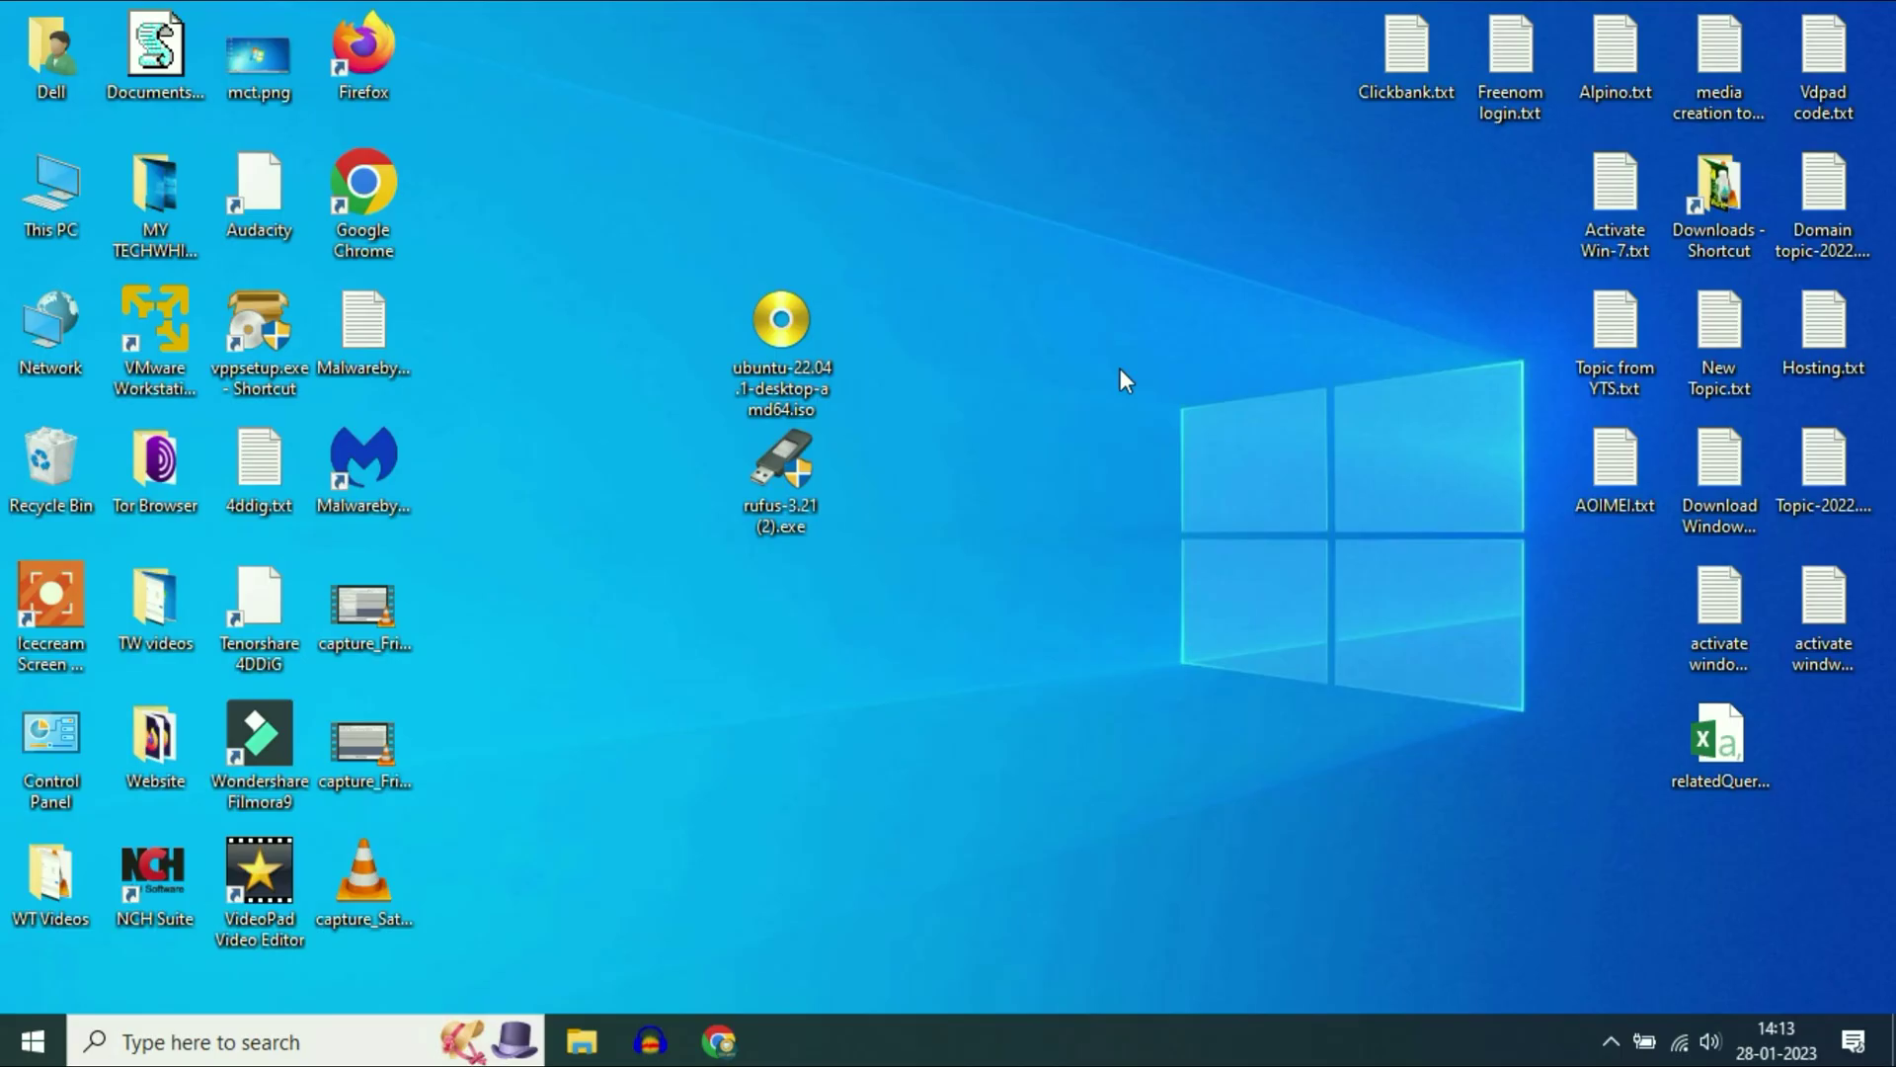
- Move the Ubuntu ISO icon up one row and check its file size in Properties
drag(790, 334, 874, 267)
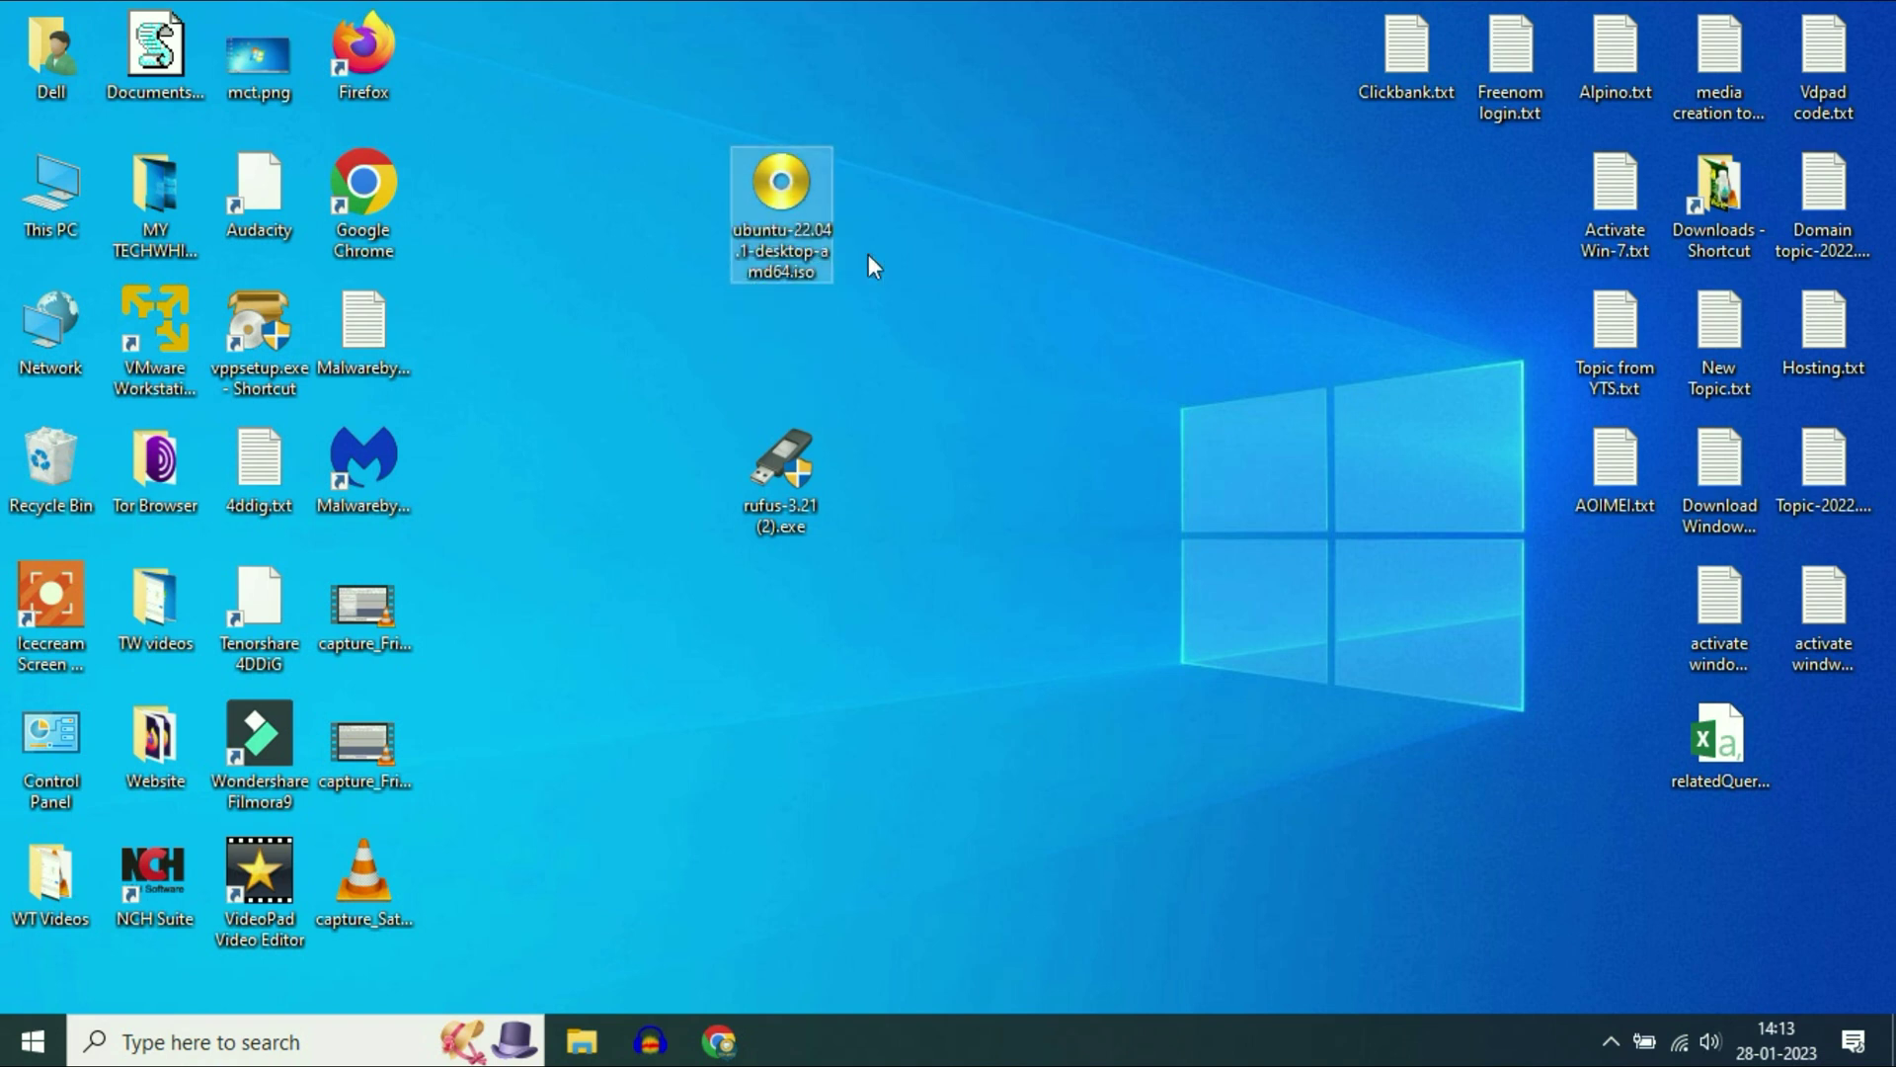
right_click(780, 216)
click(882, 897)
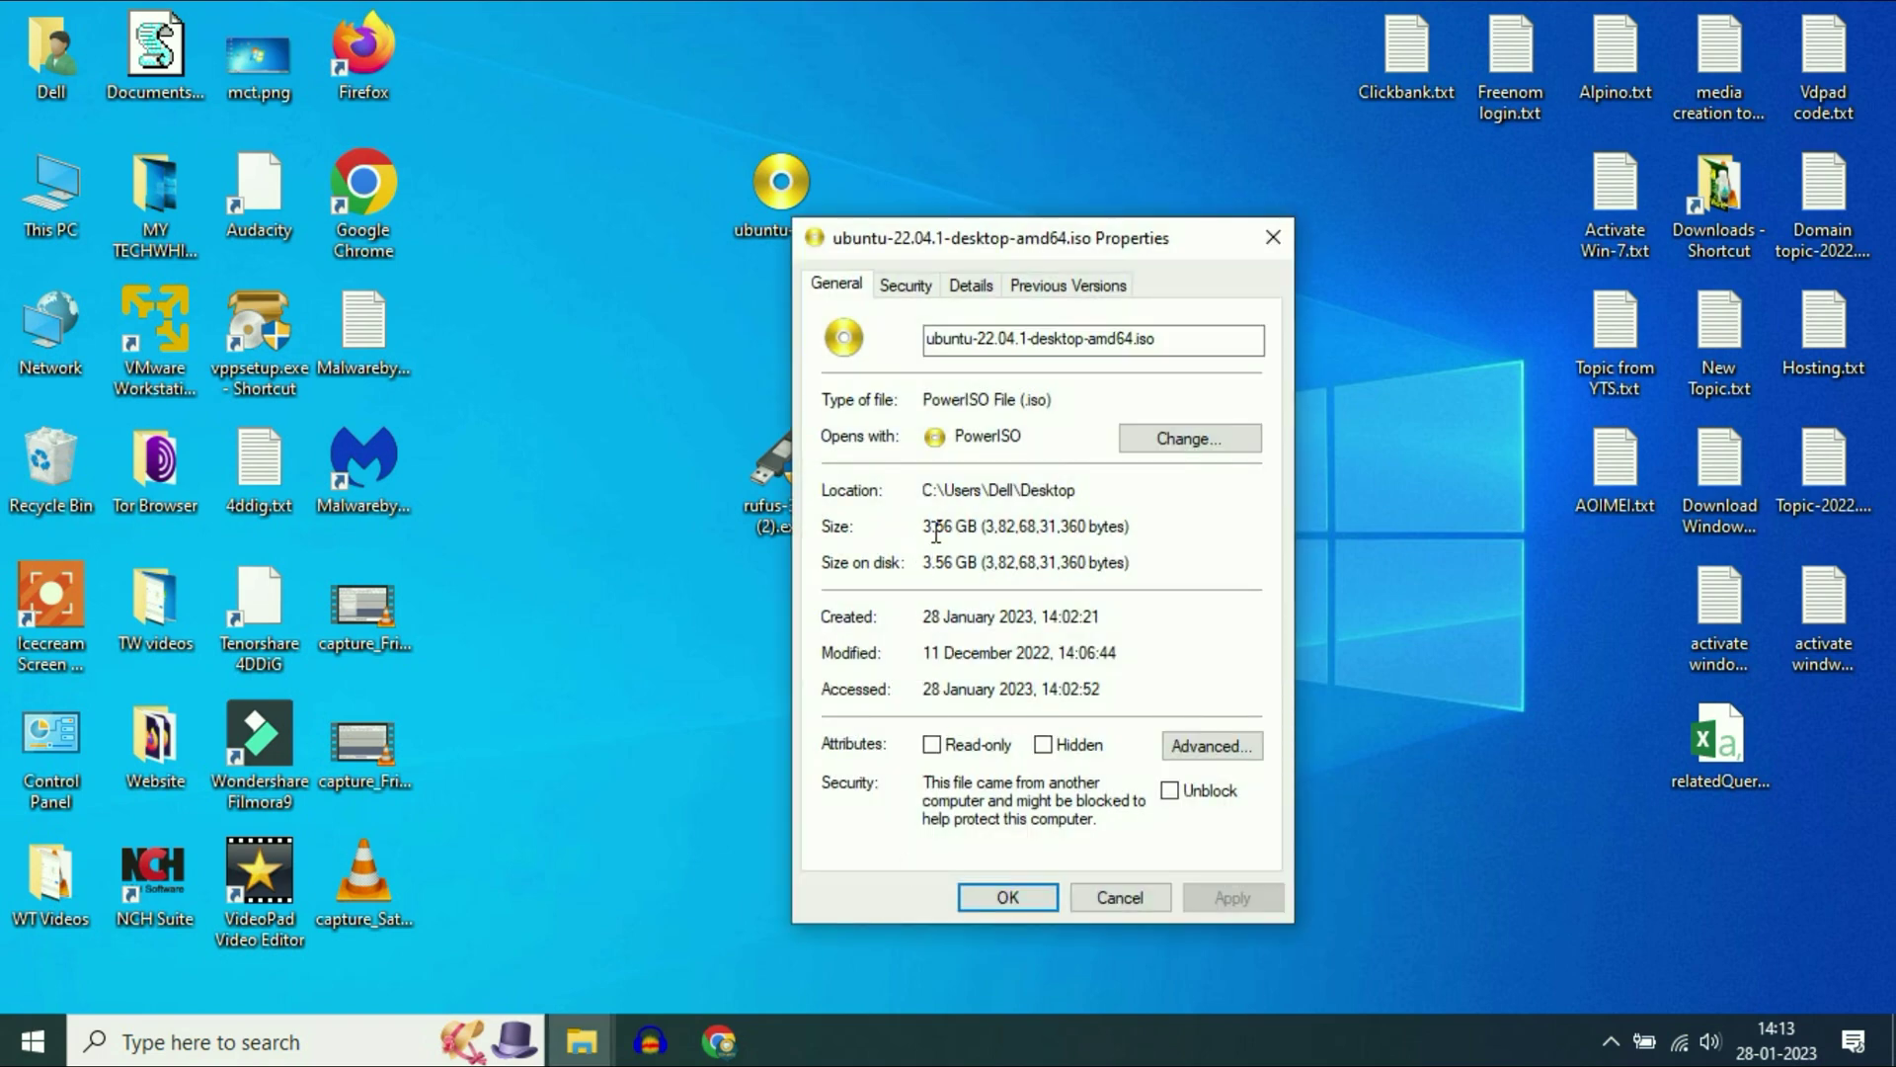
click(1120, 897)
- Move the Rufus icon up under the ISO and bring Chrome to the front
click(780, 470)
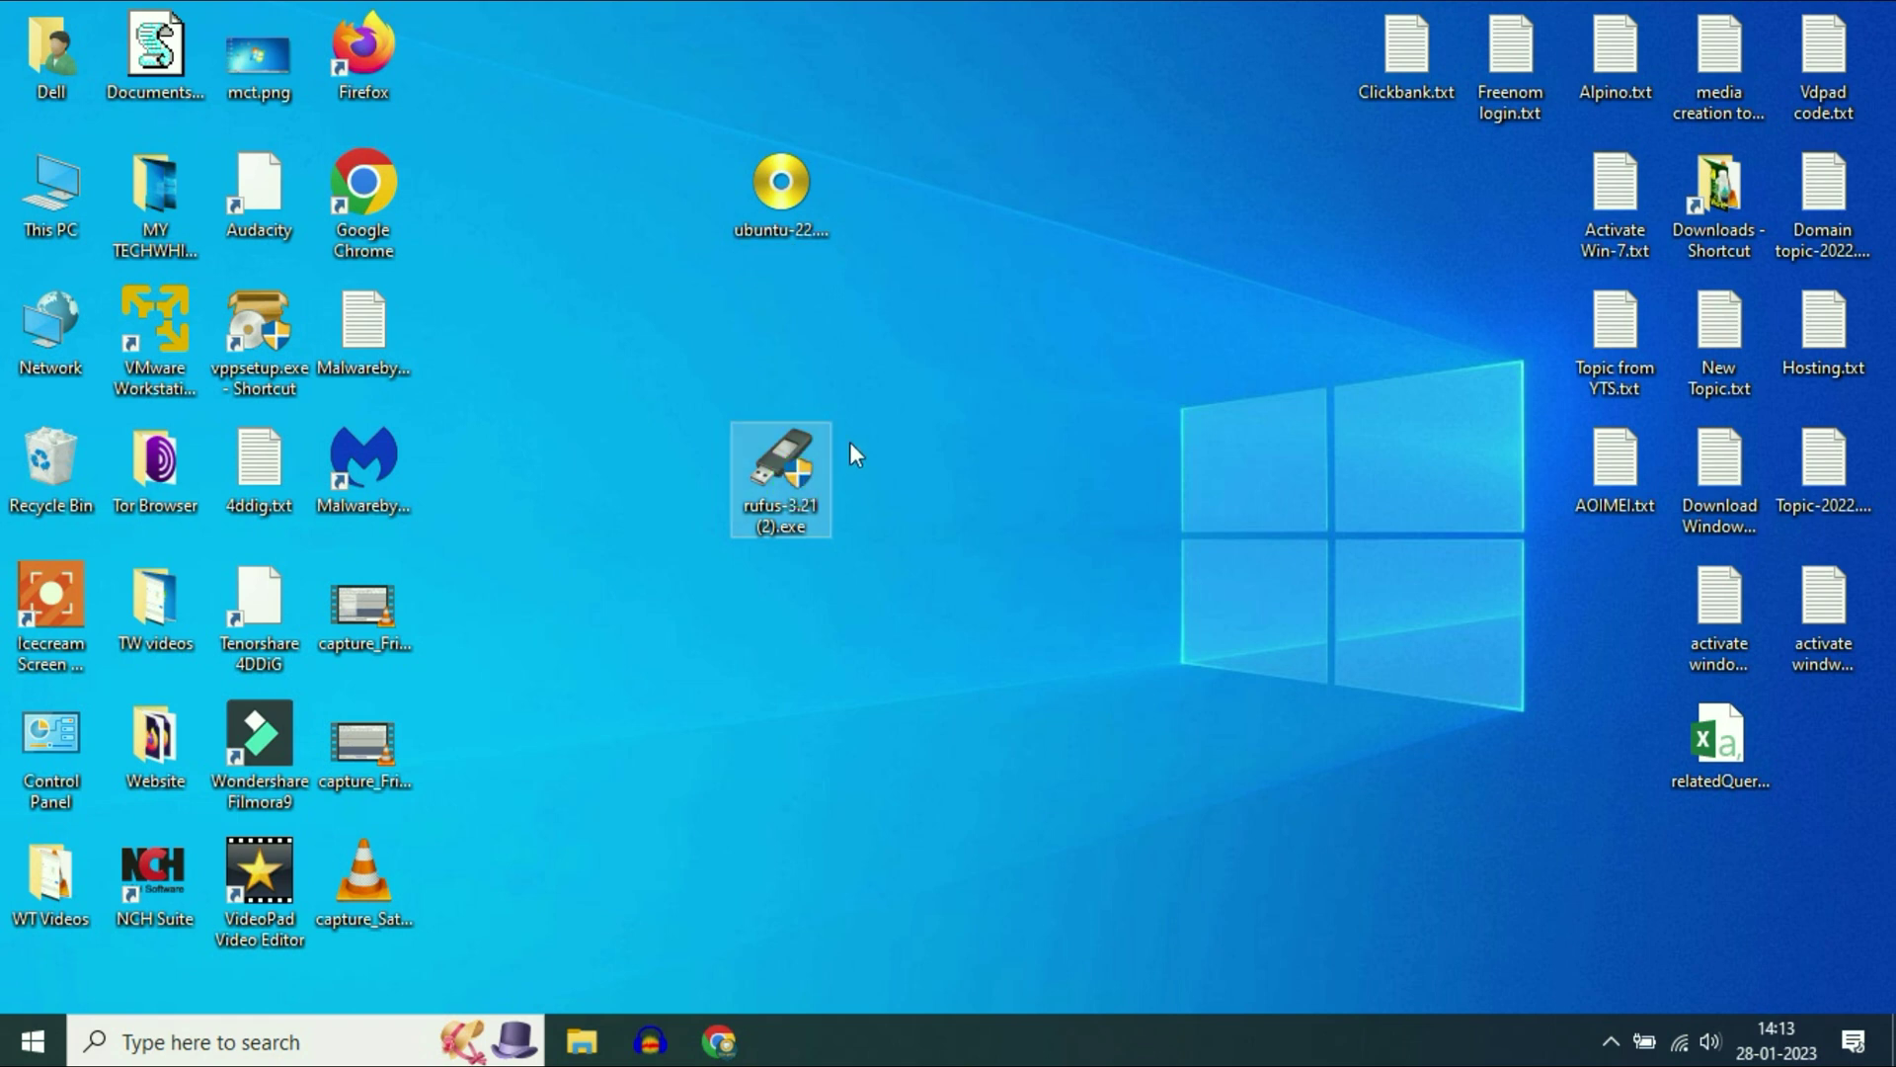
drag(774, 462, 810, 365)
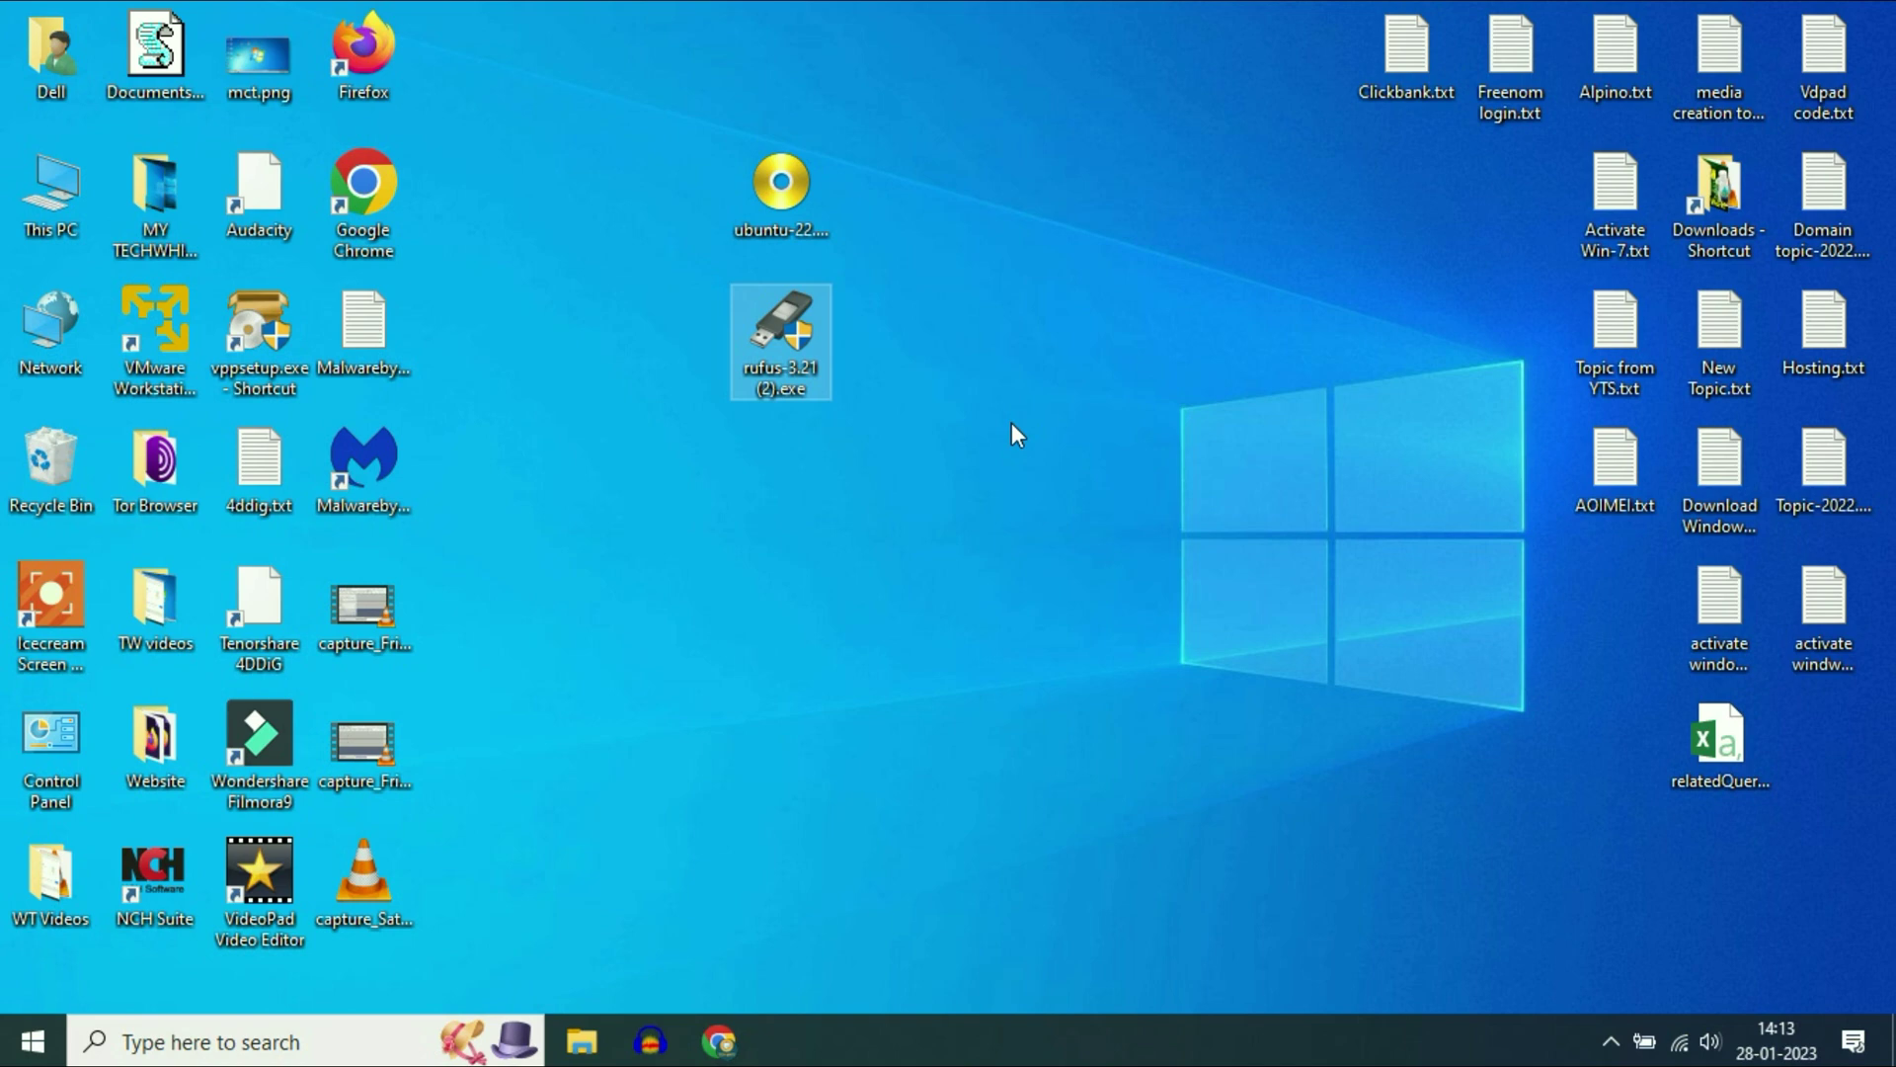
click(741, 1056)
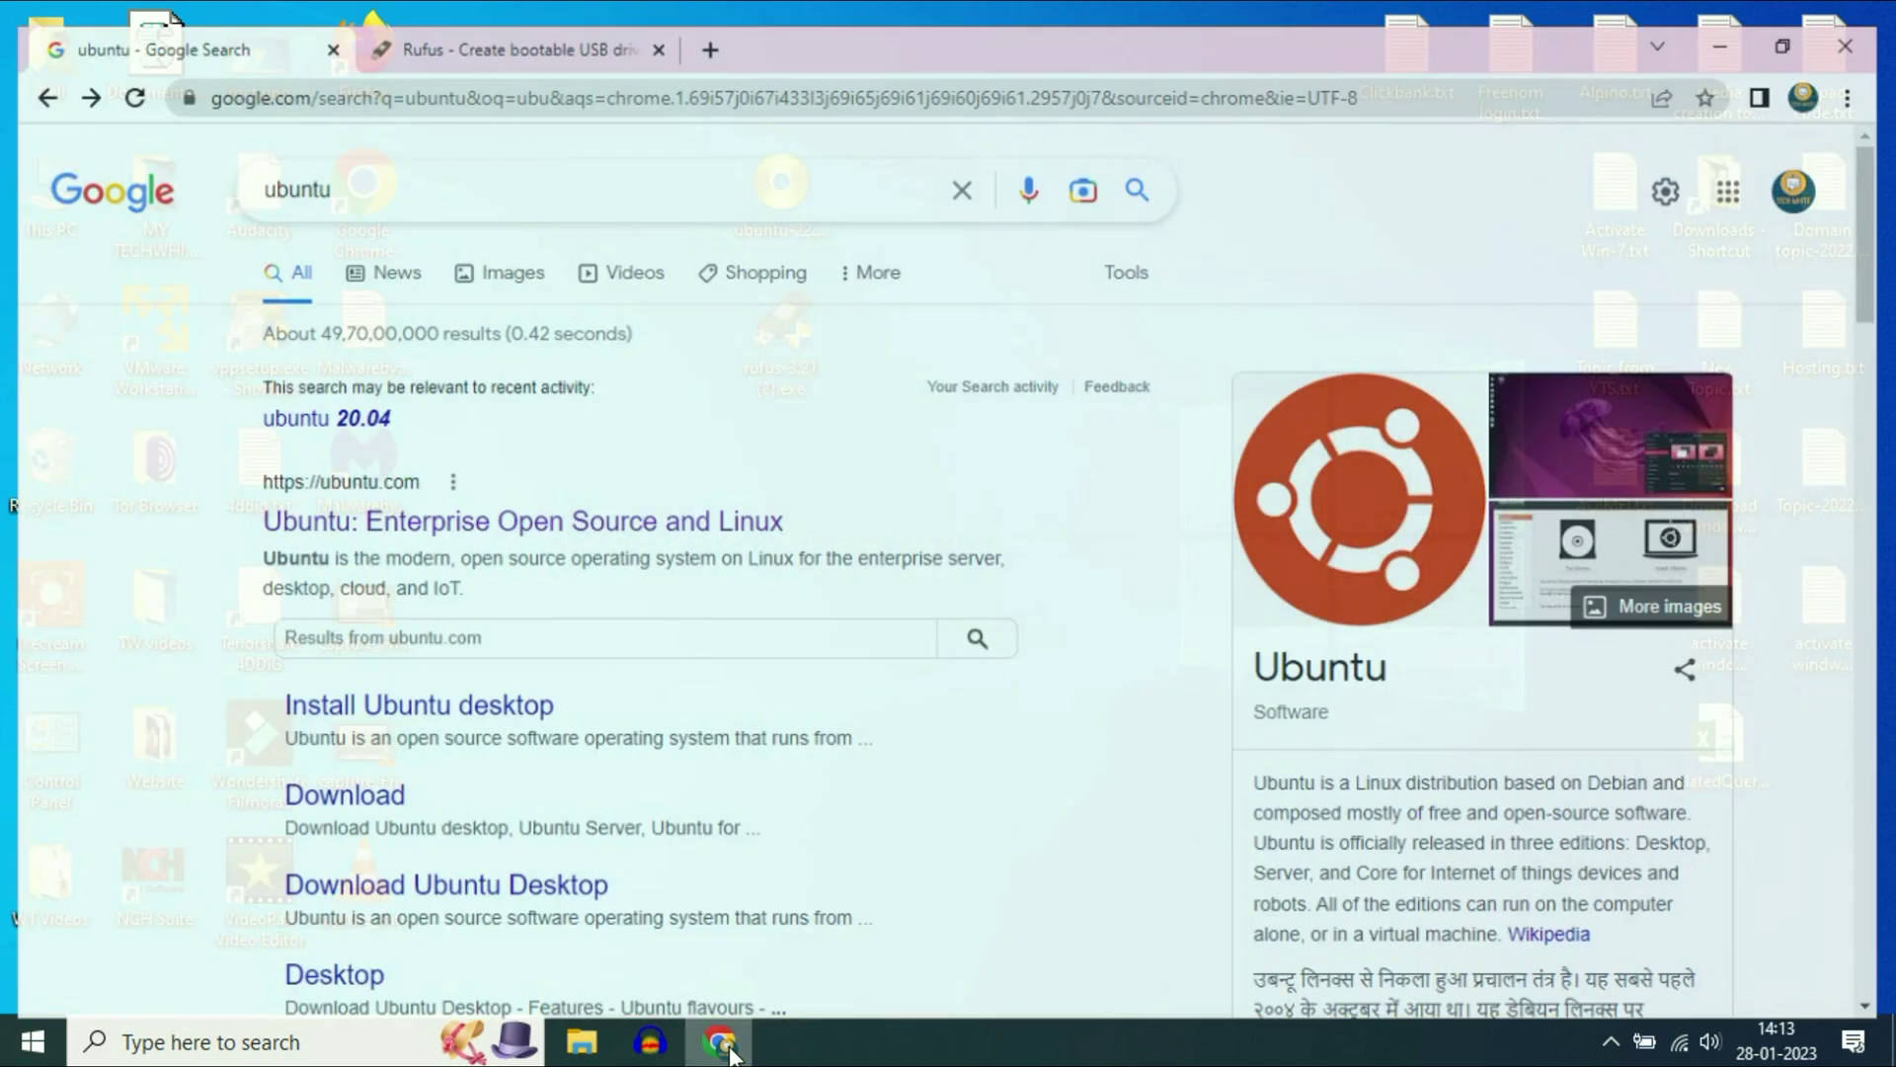
- Open the ubuntu.com result from the Google search for ubuntu
click(370, 166)
double_click(383, 167)
click(56, 288)
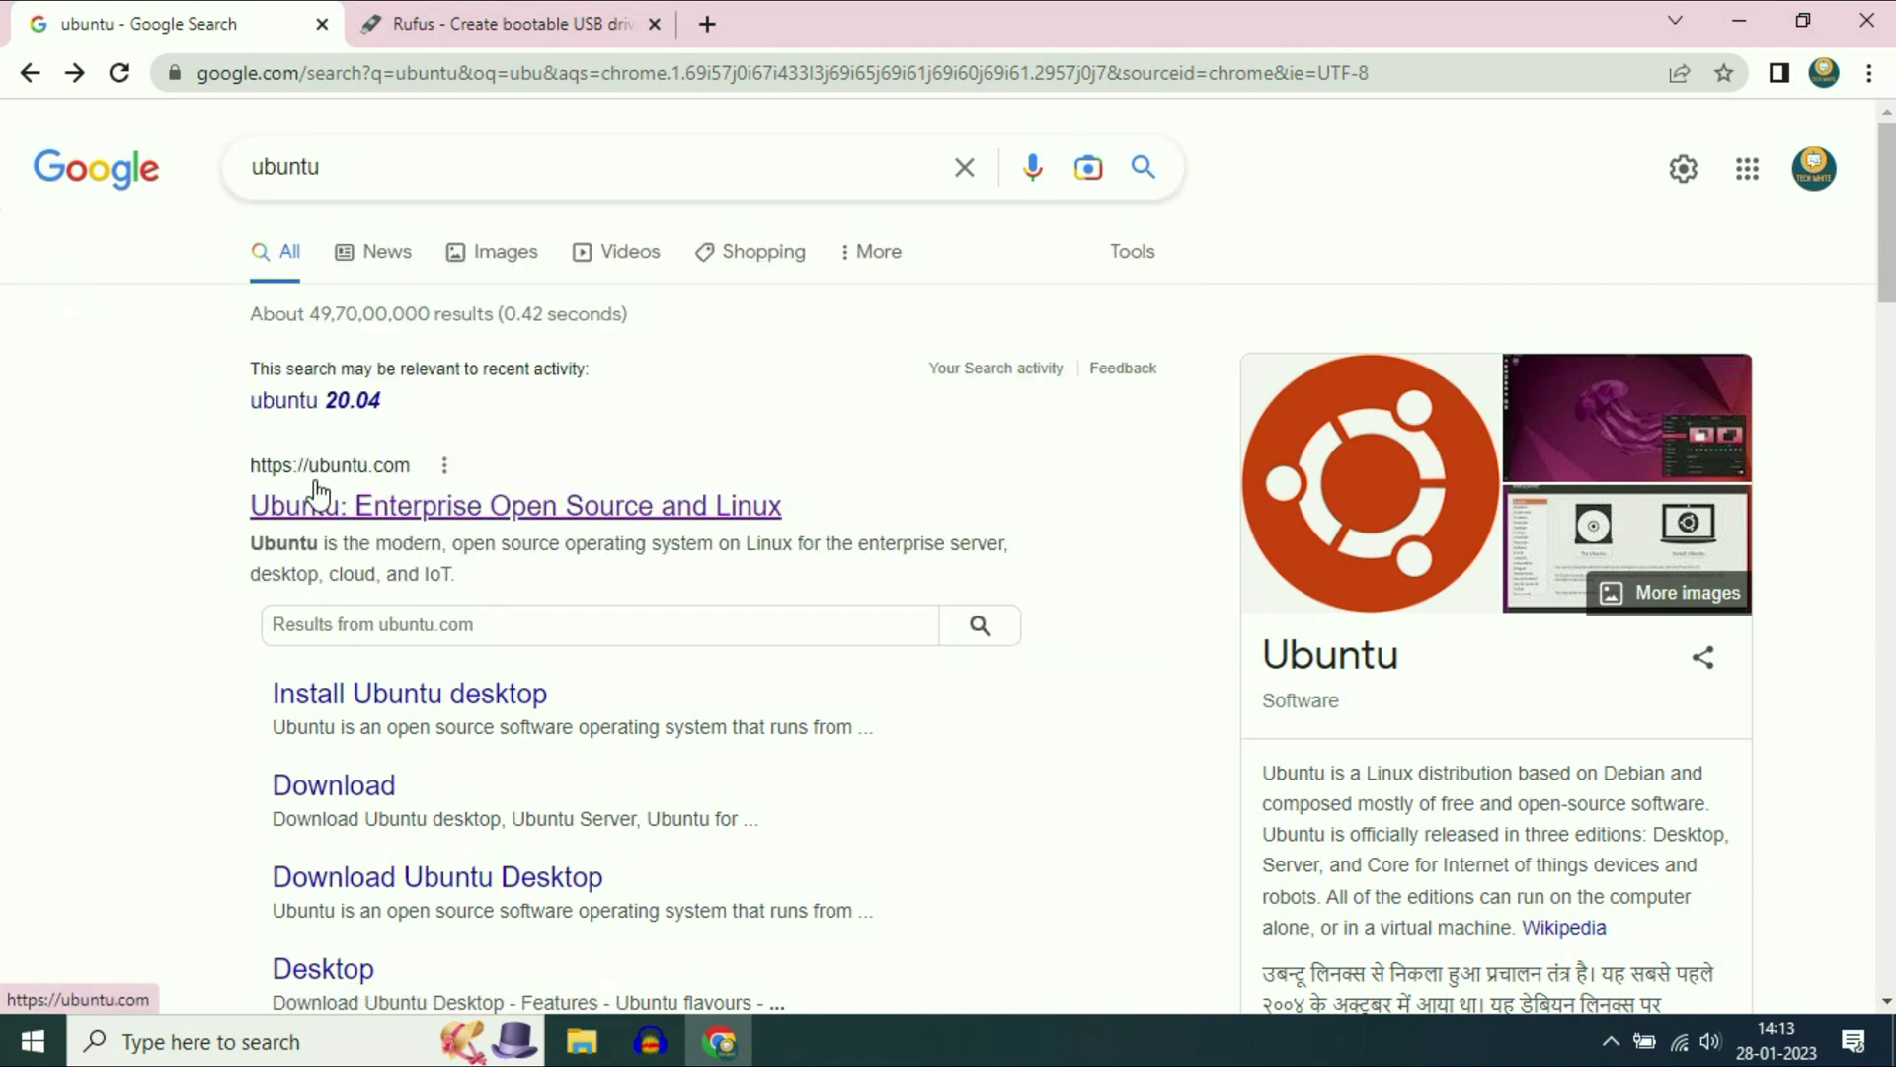
click(432, 514)
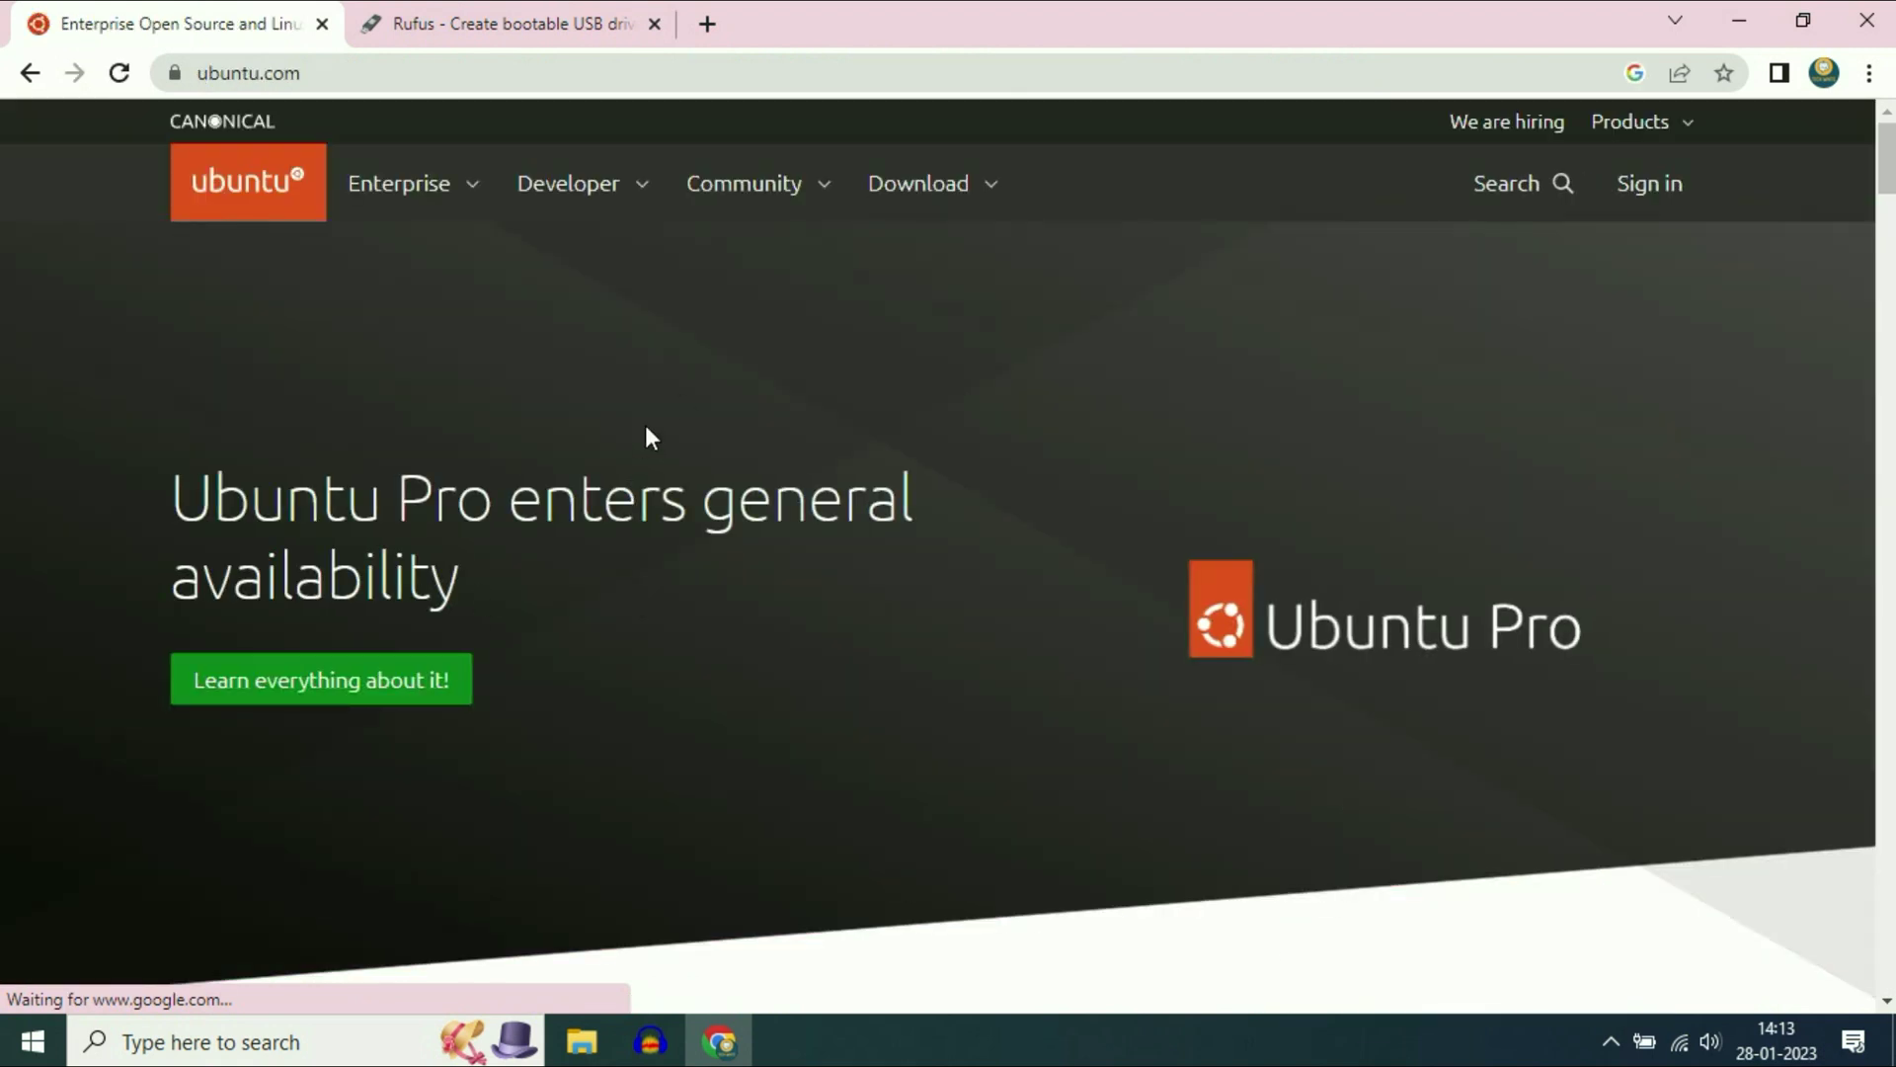
- Start downloading the Ubuntu Desktop 22.10 ISO and switch to the Rufus tab
click(905, 193)
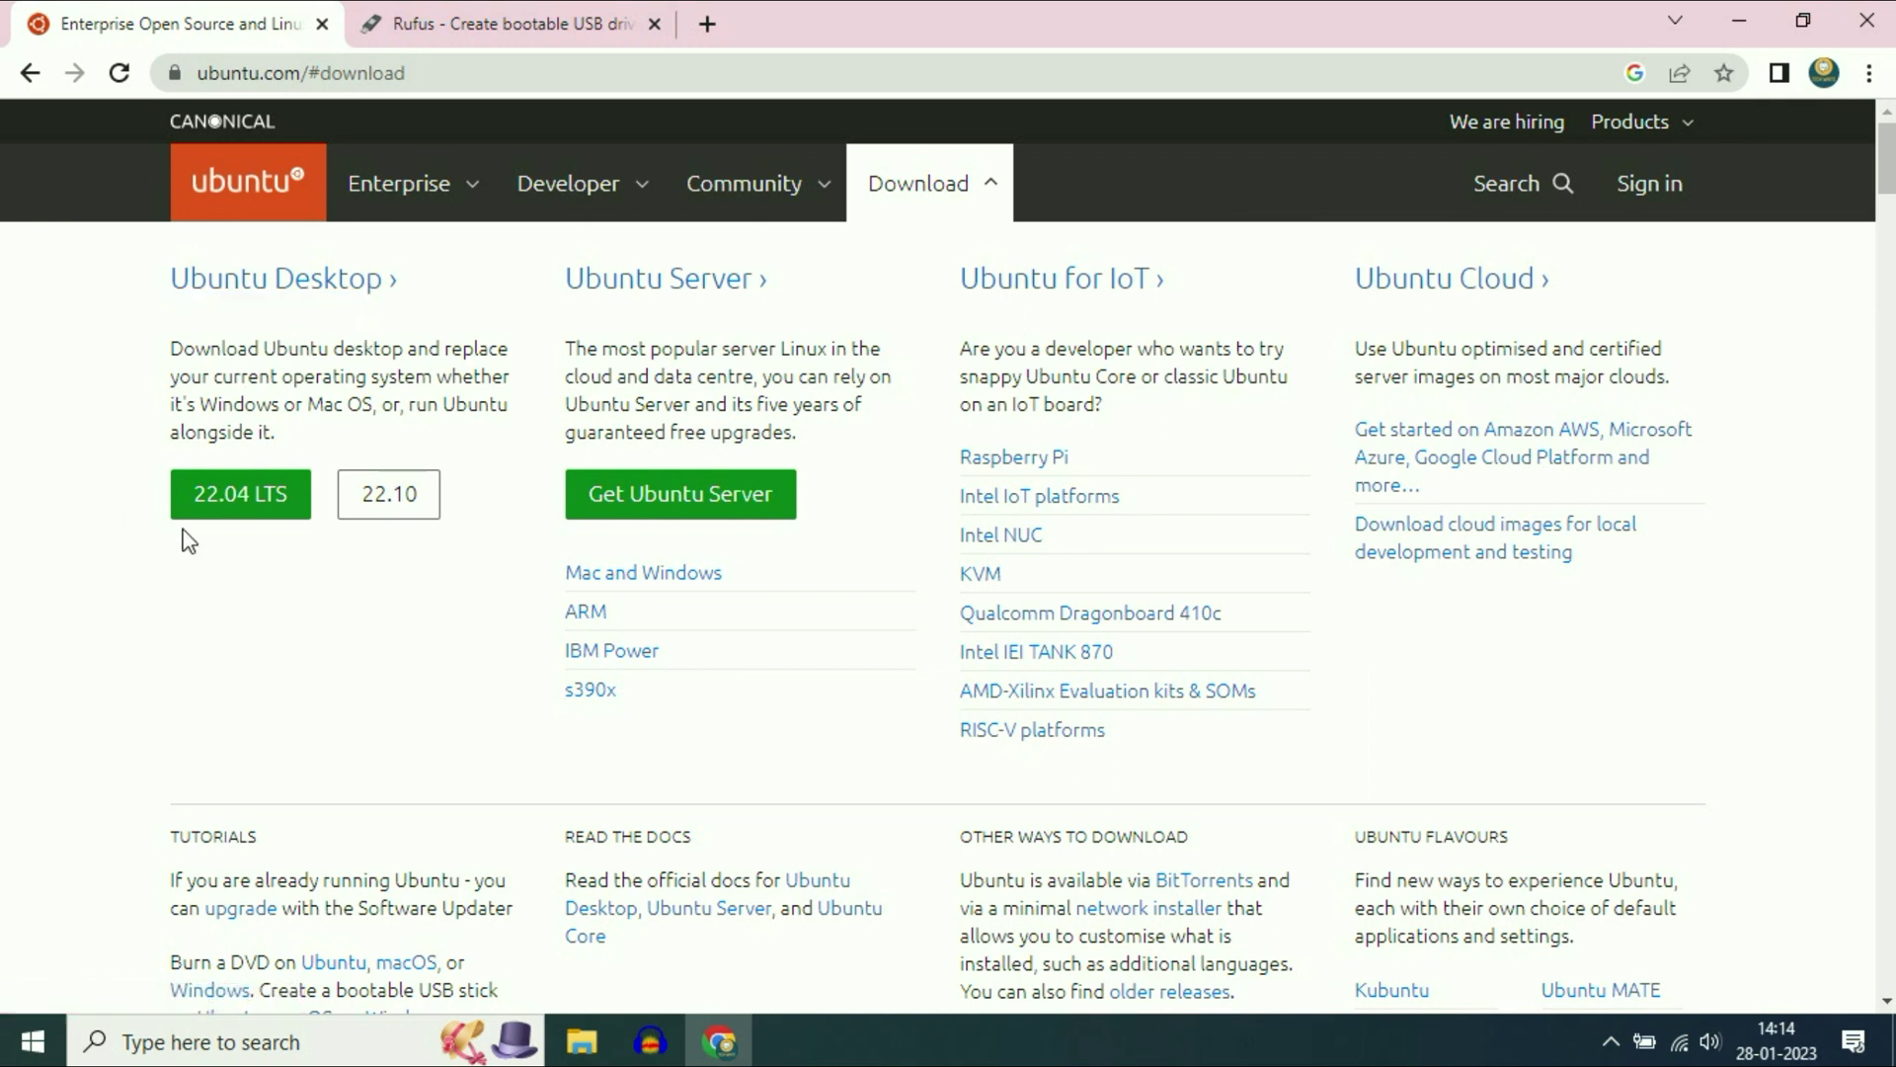
click(378, 493)
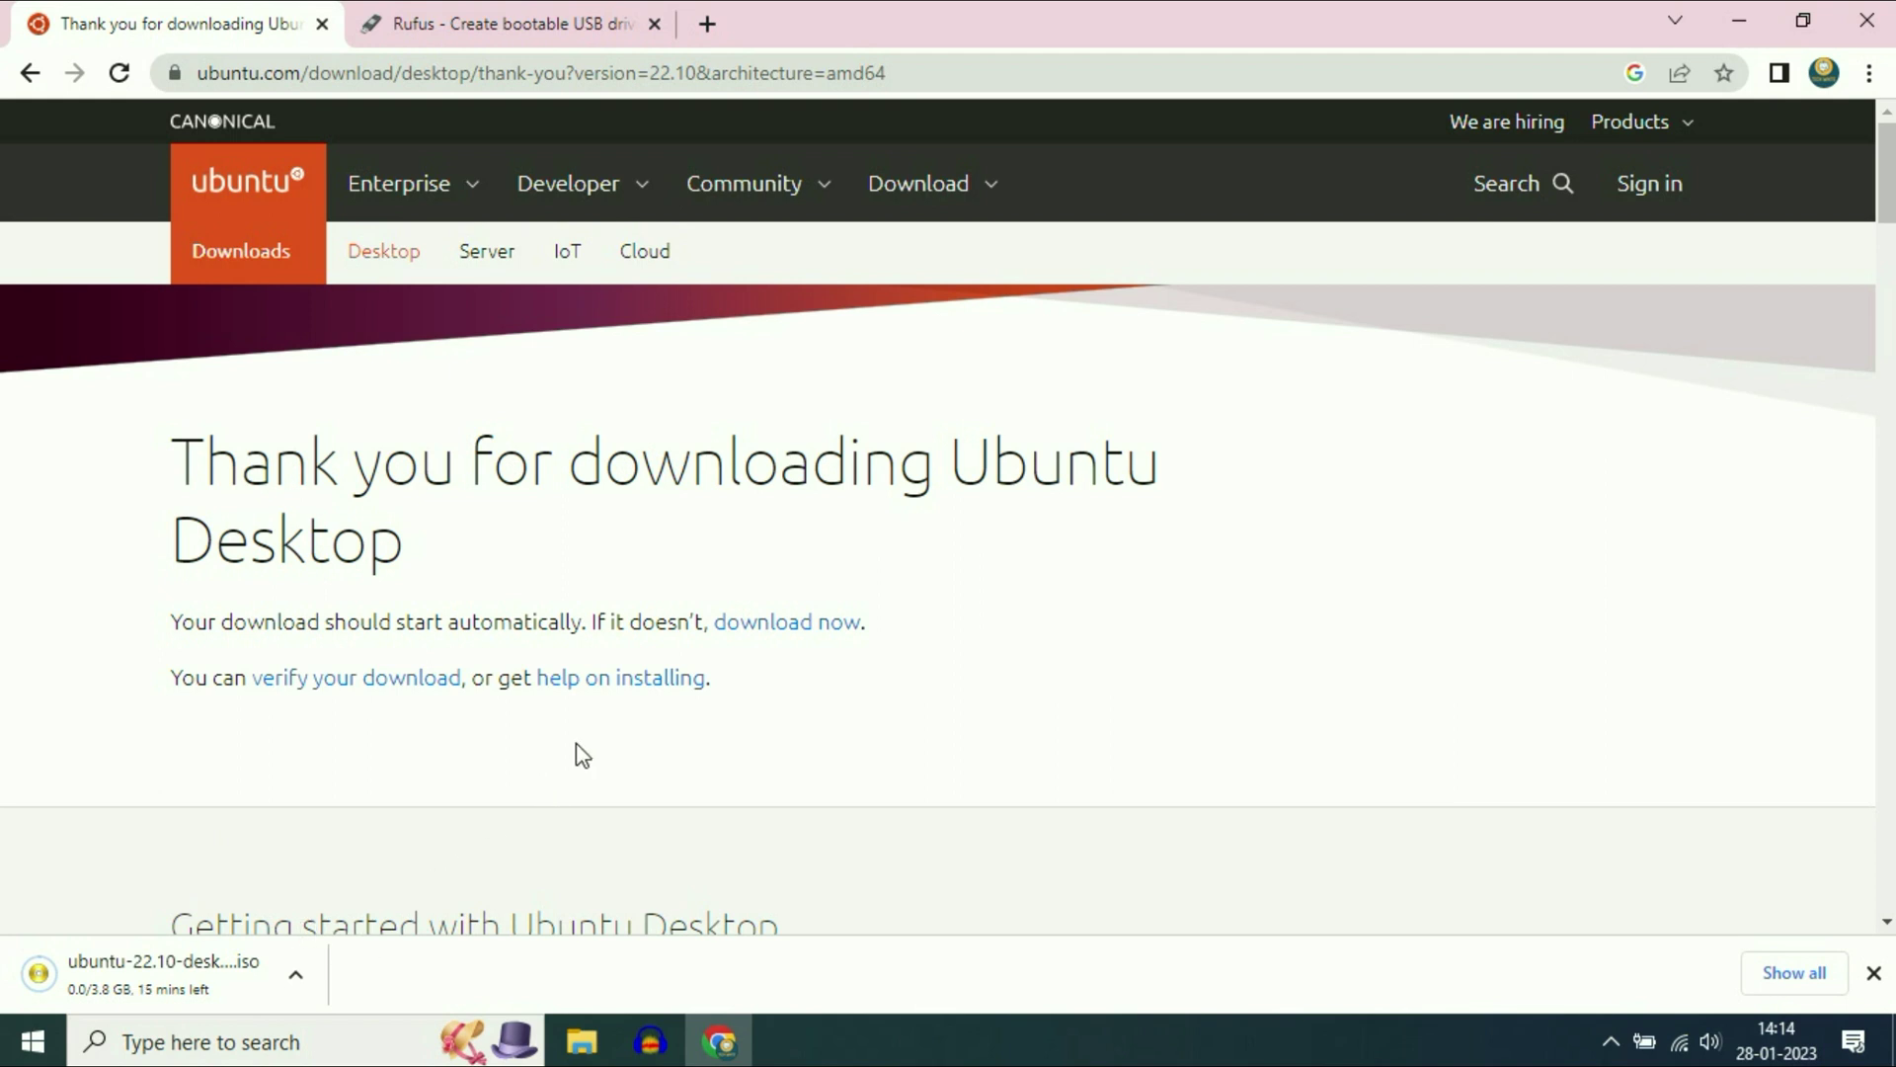
click(985, 76)
click(1087, 669)
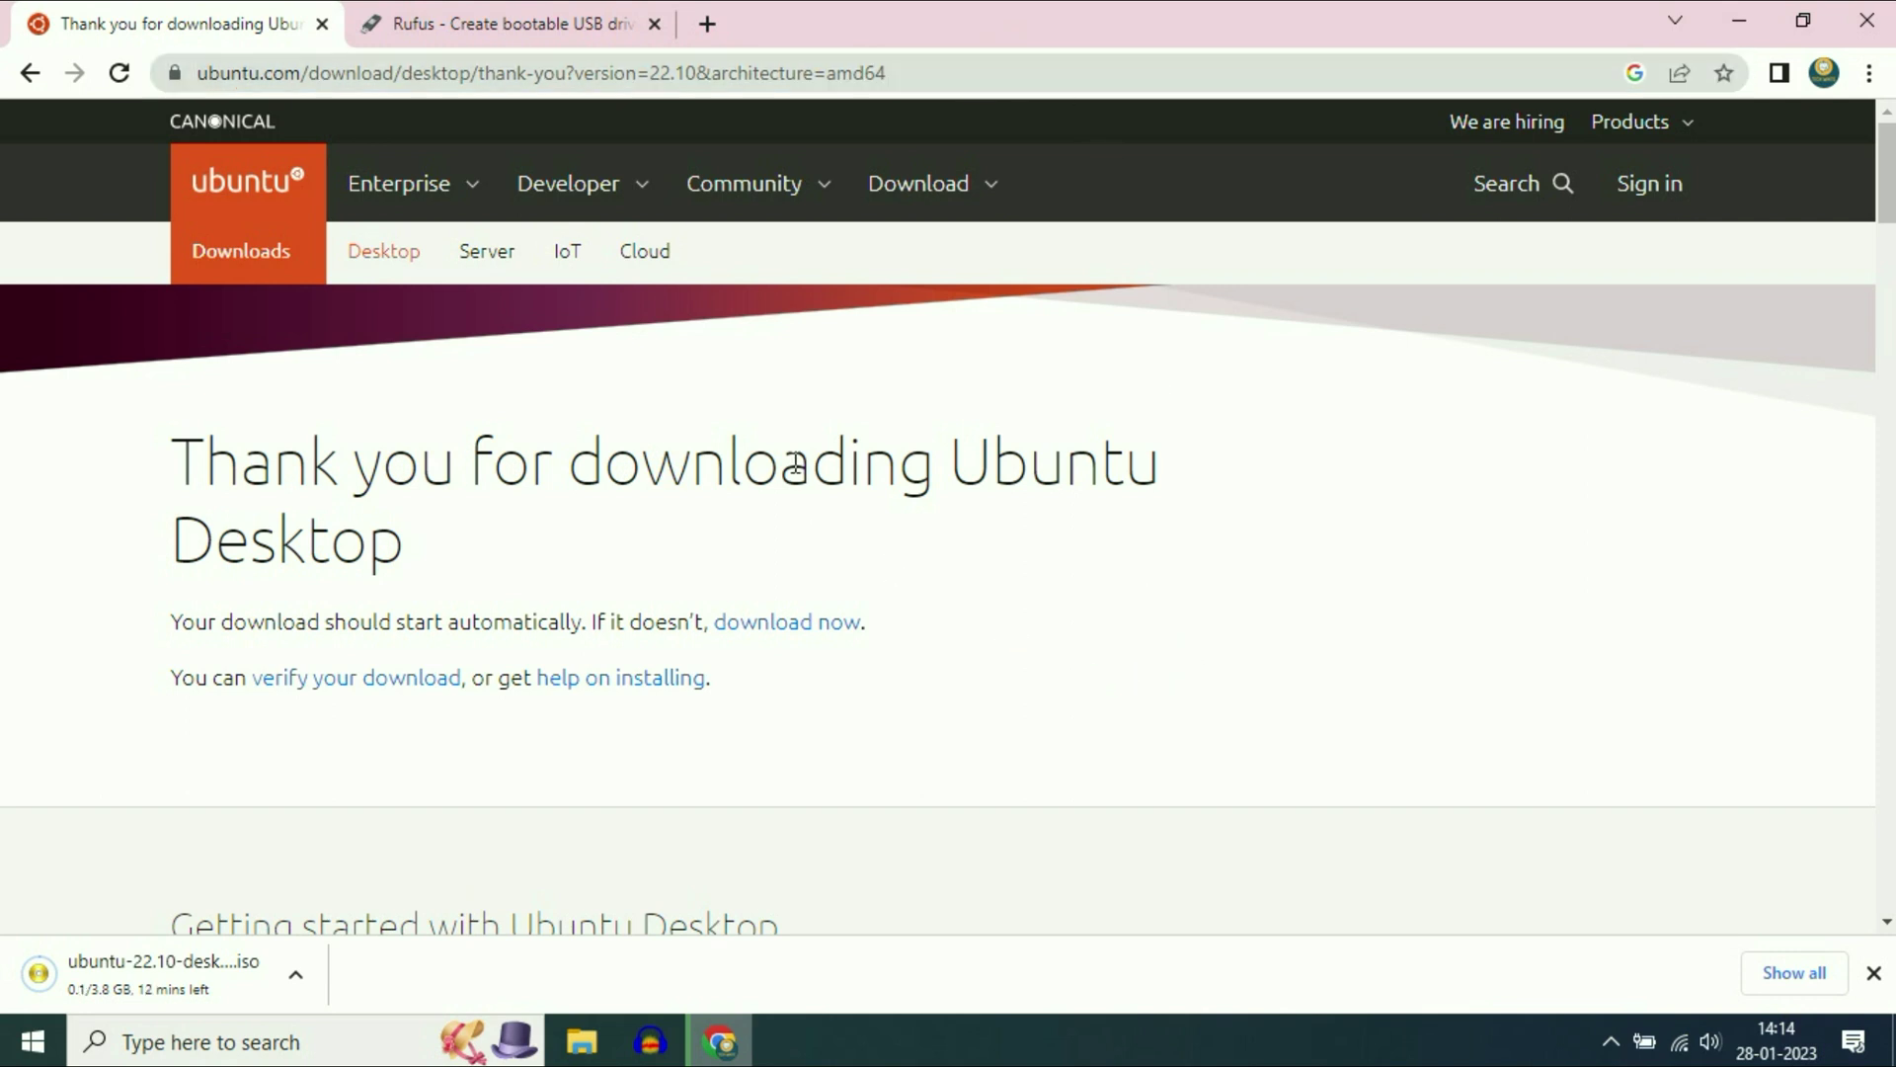
click(445, 22)
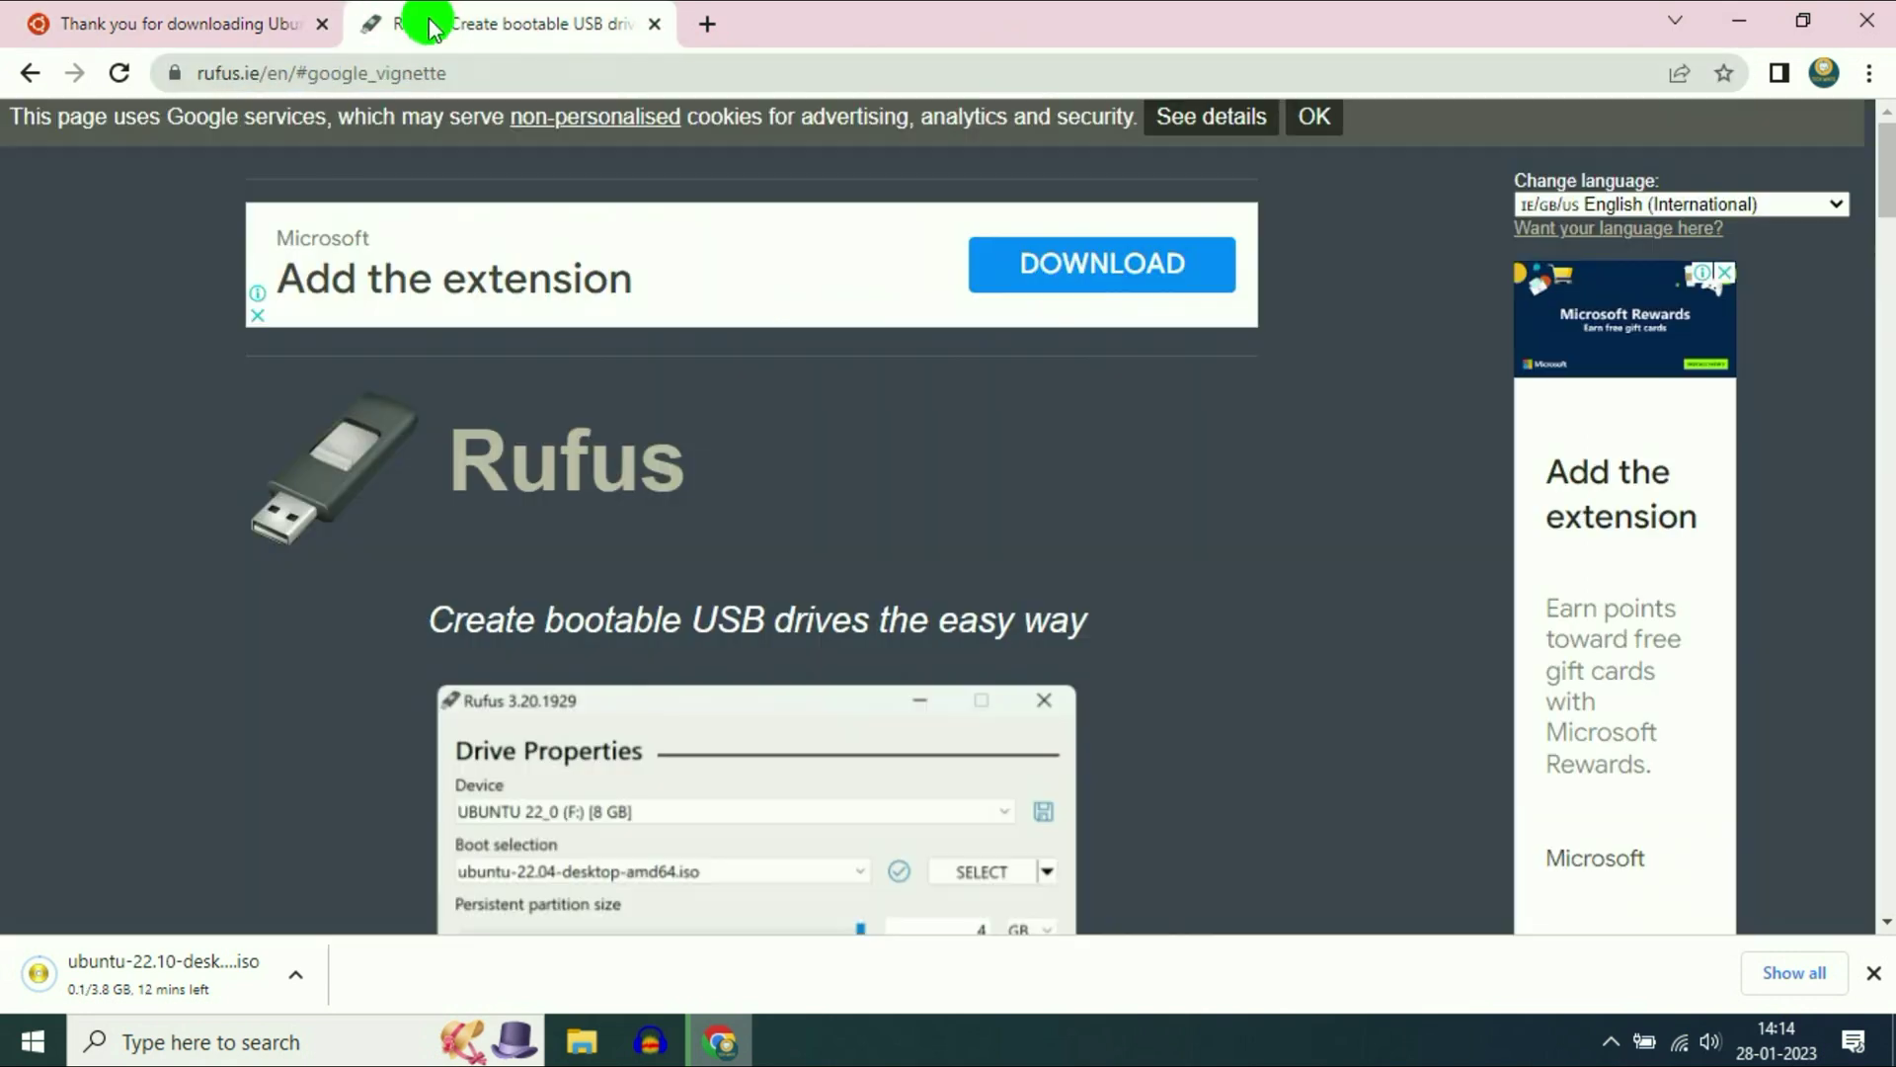
- Go back to the New Tab page, search Google for rufus and open rufus.ie
click(39, 74)
click(37, 74)
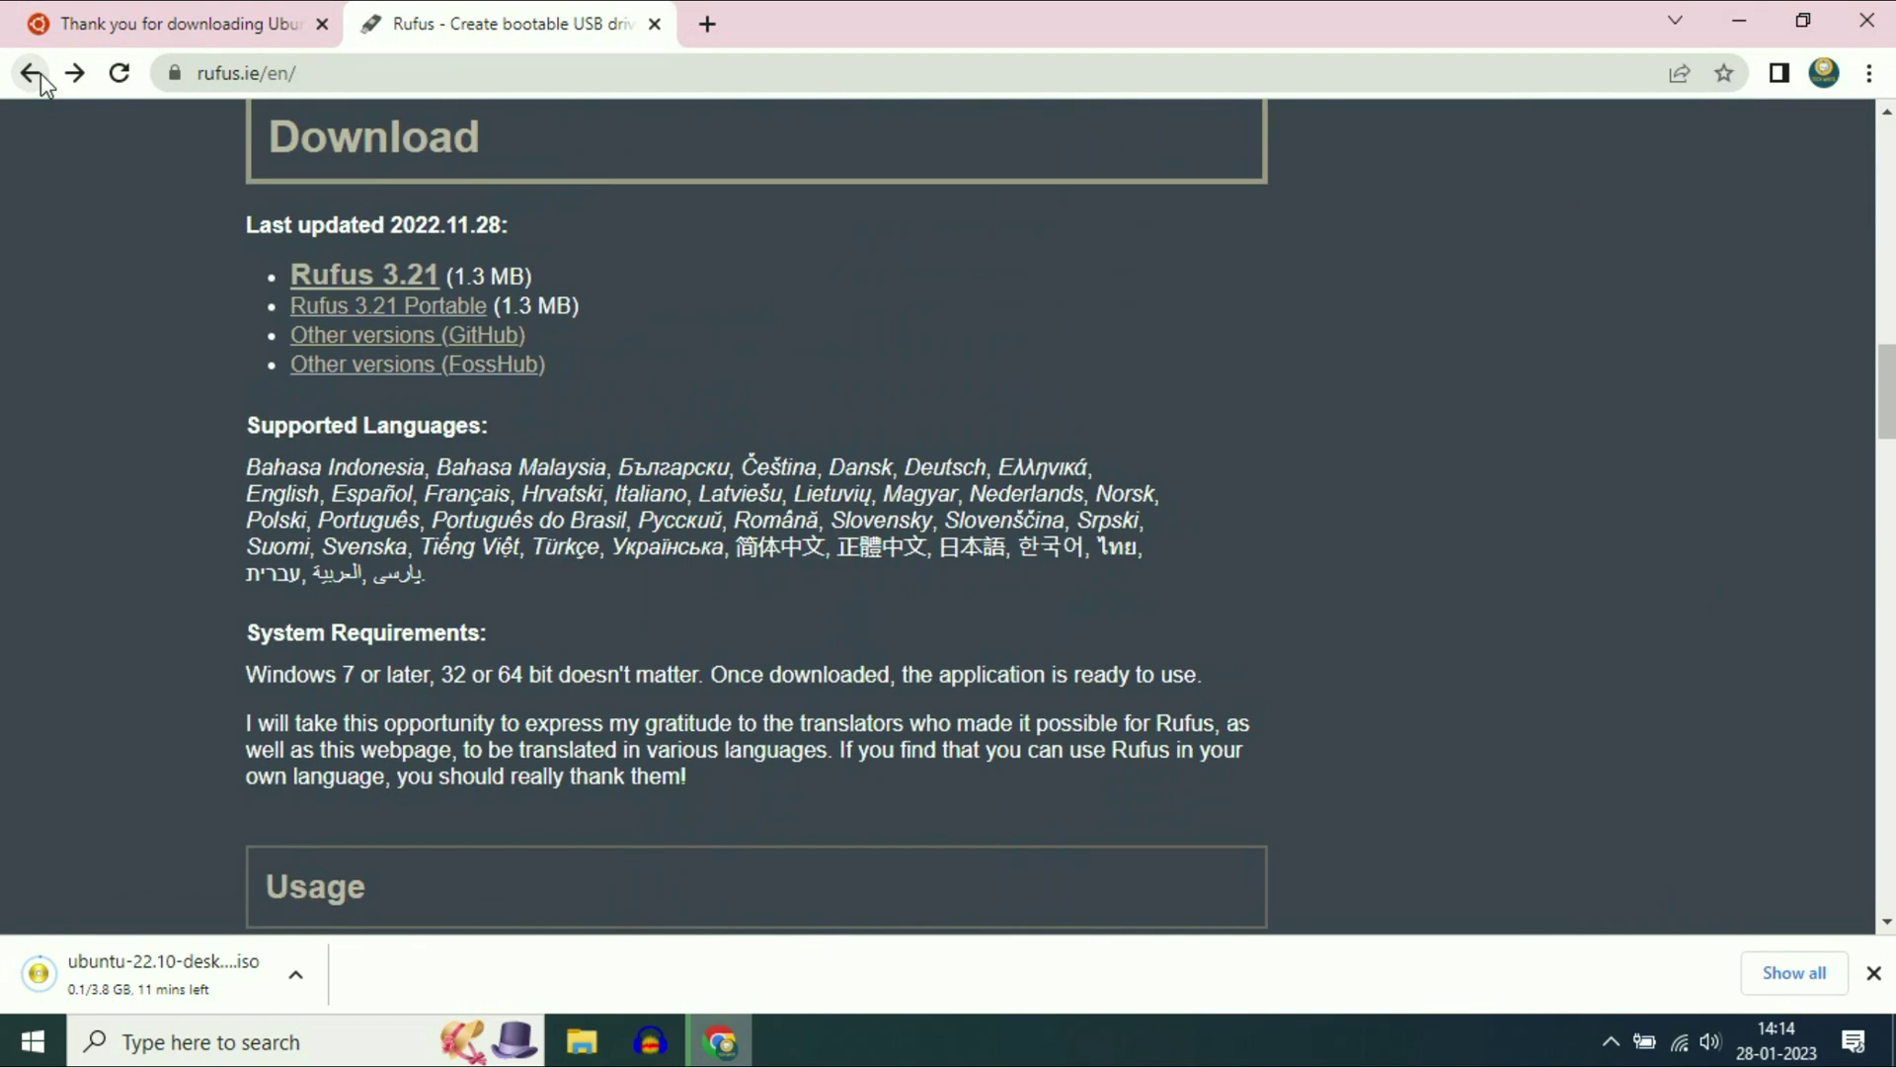
click(38, 74)
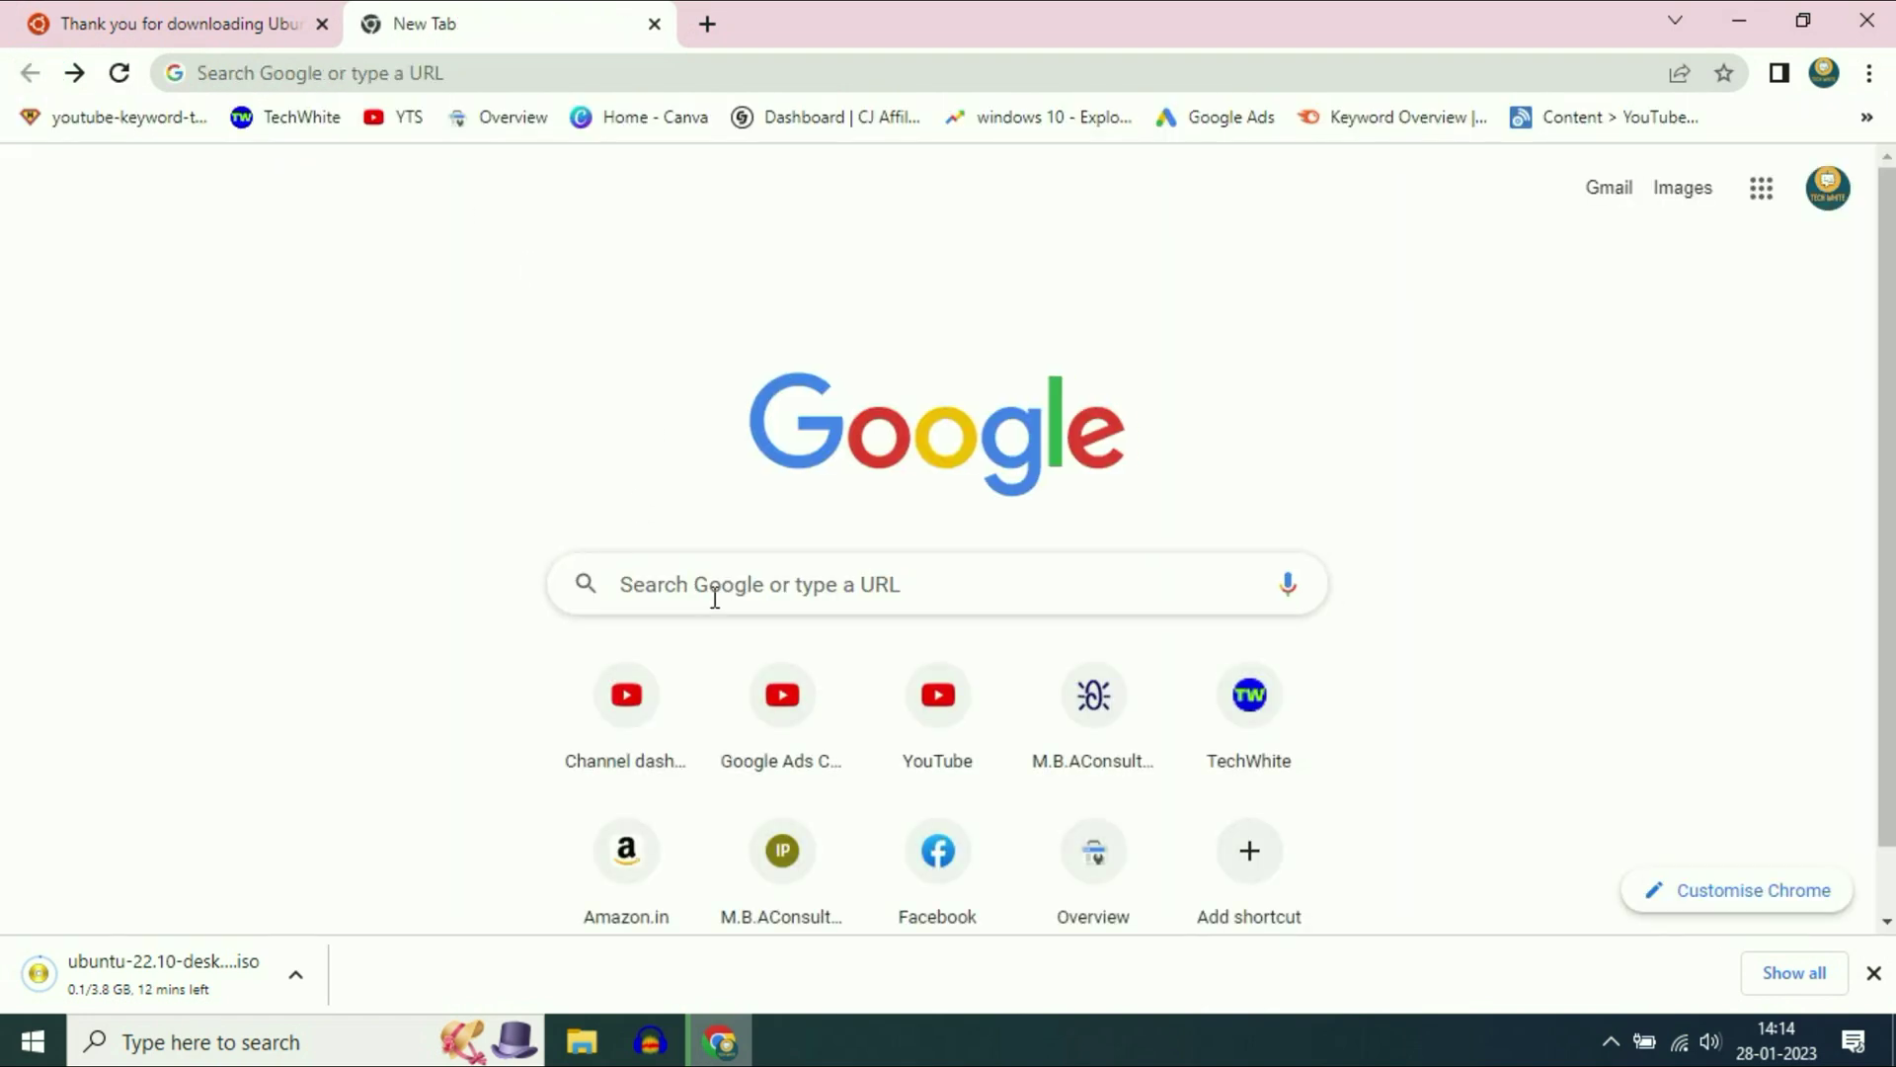
click(728, 584)
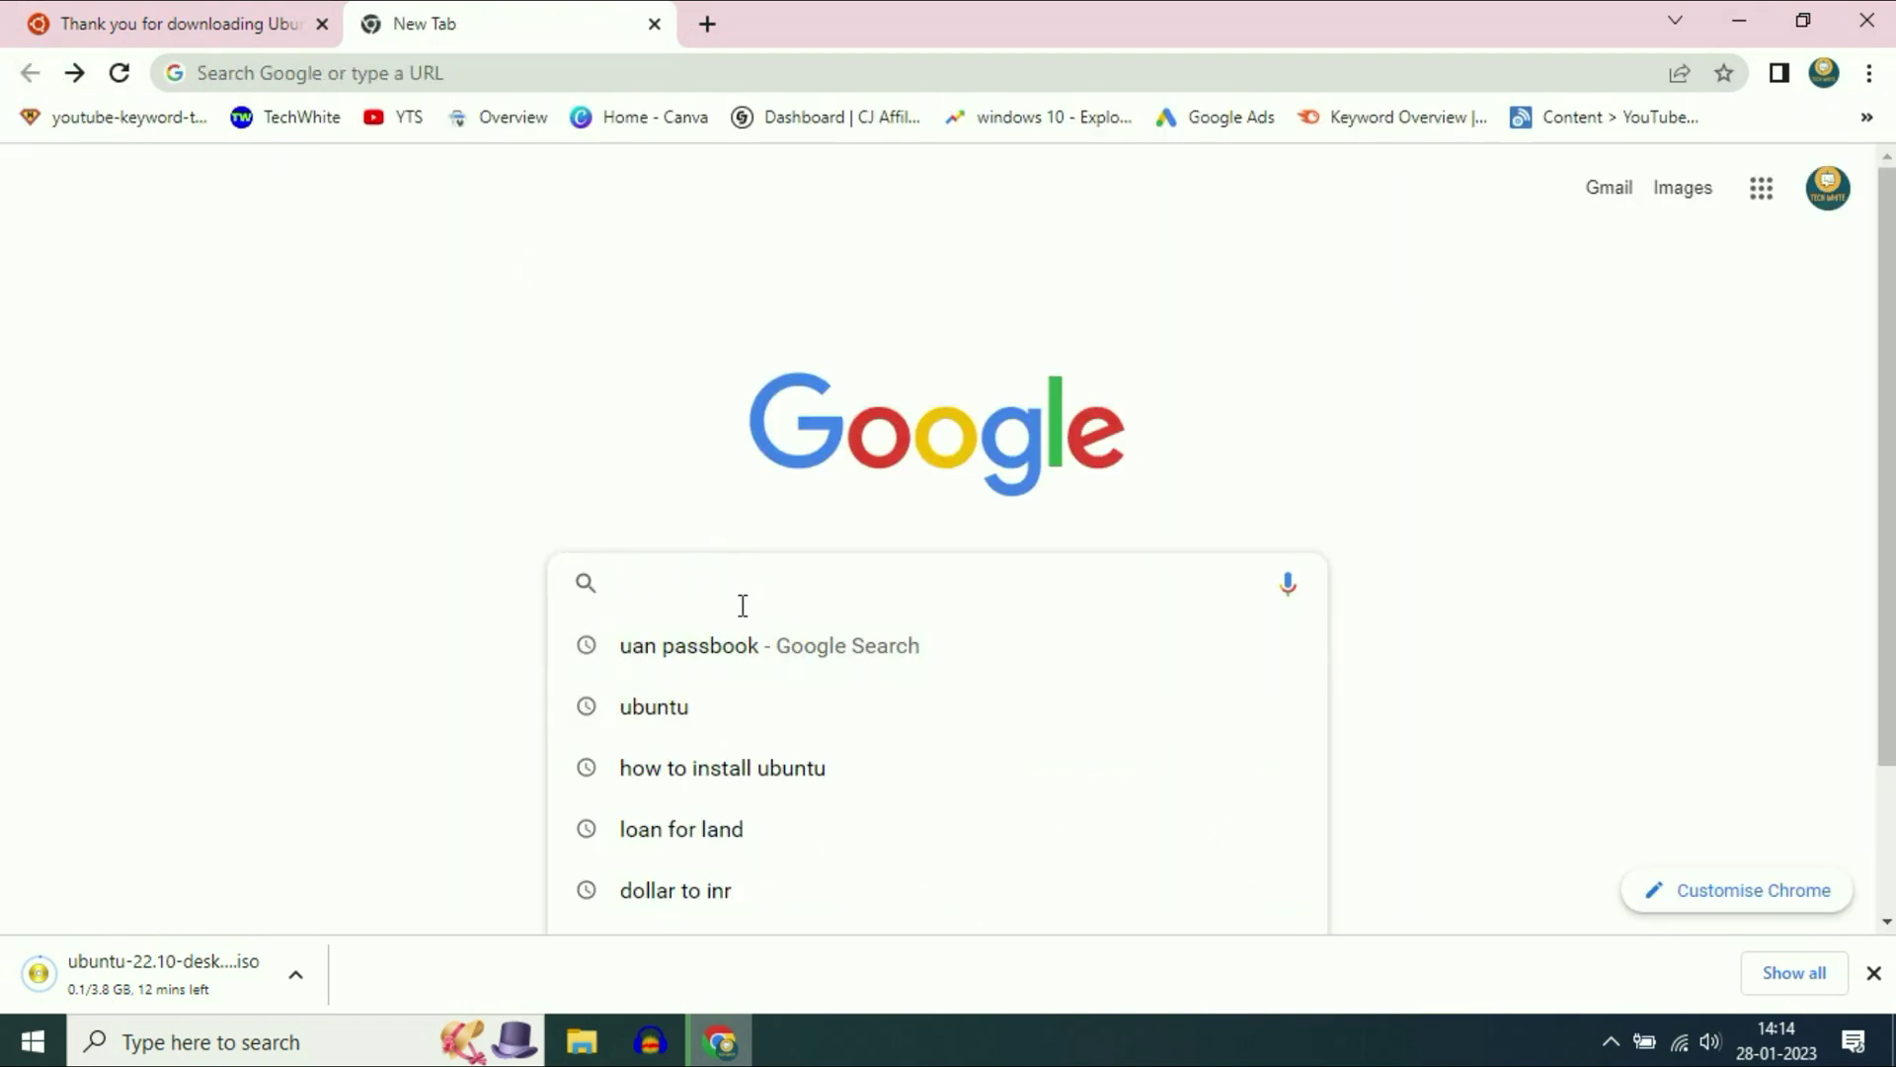
text(ruf)
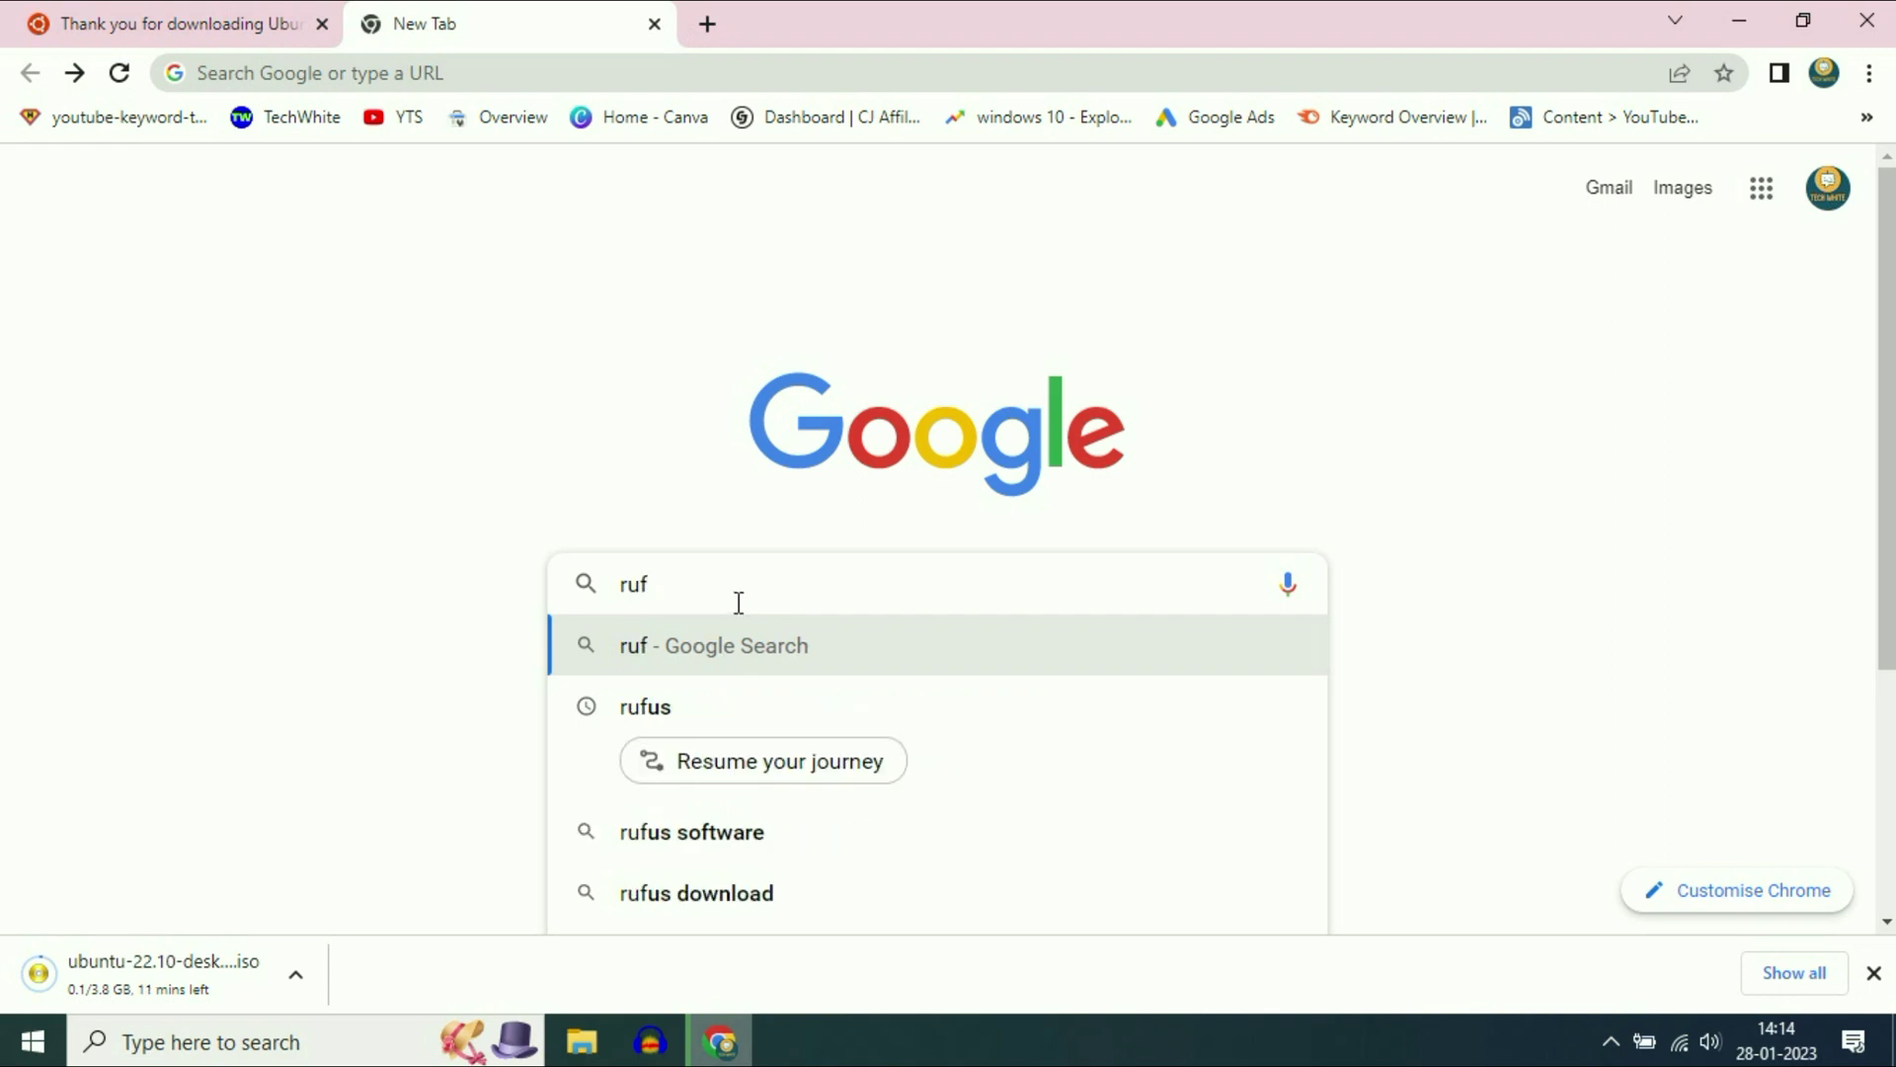
click(692, 706)
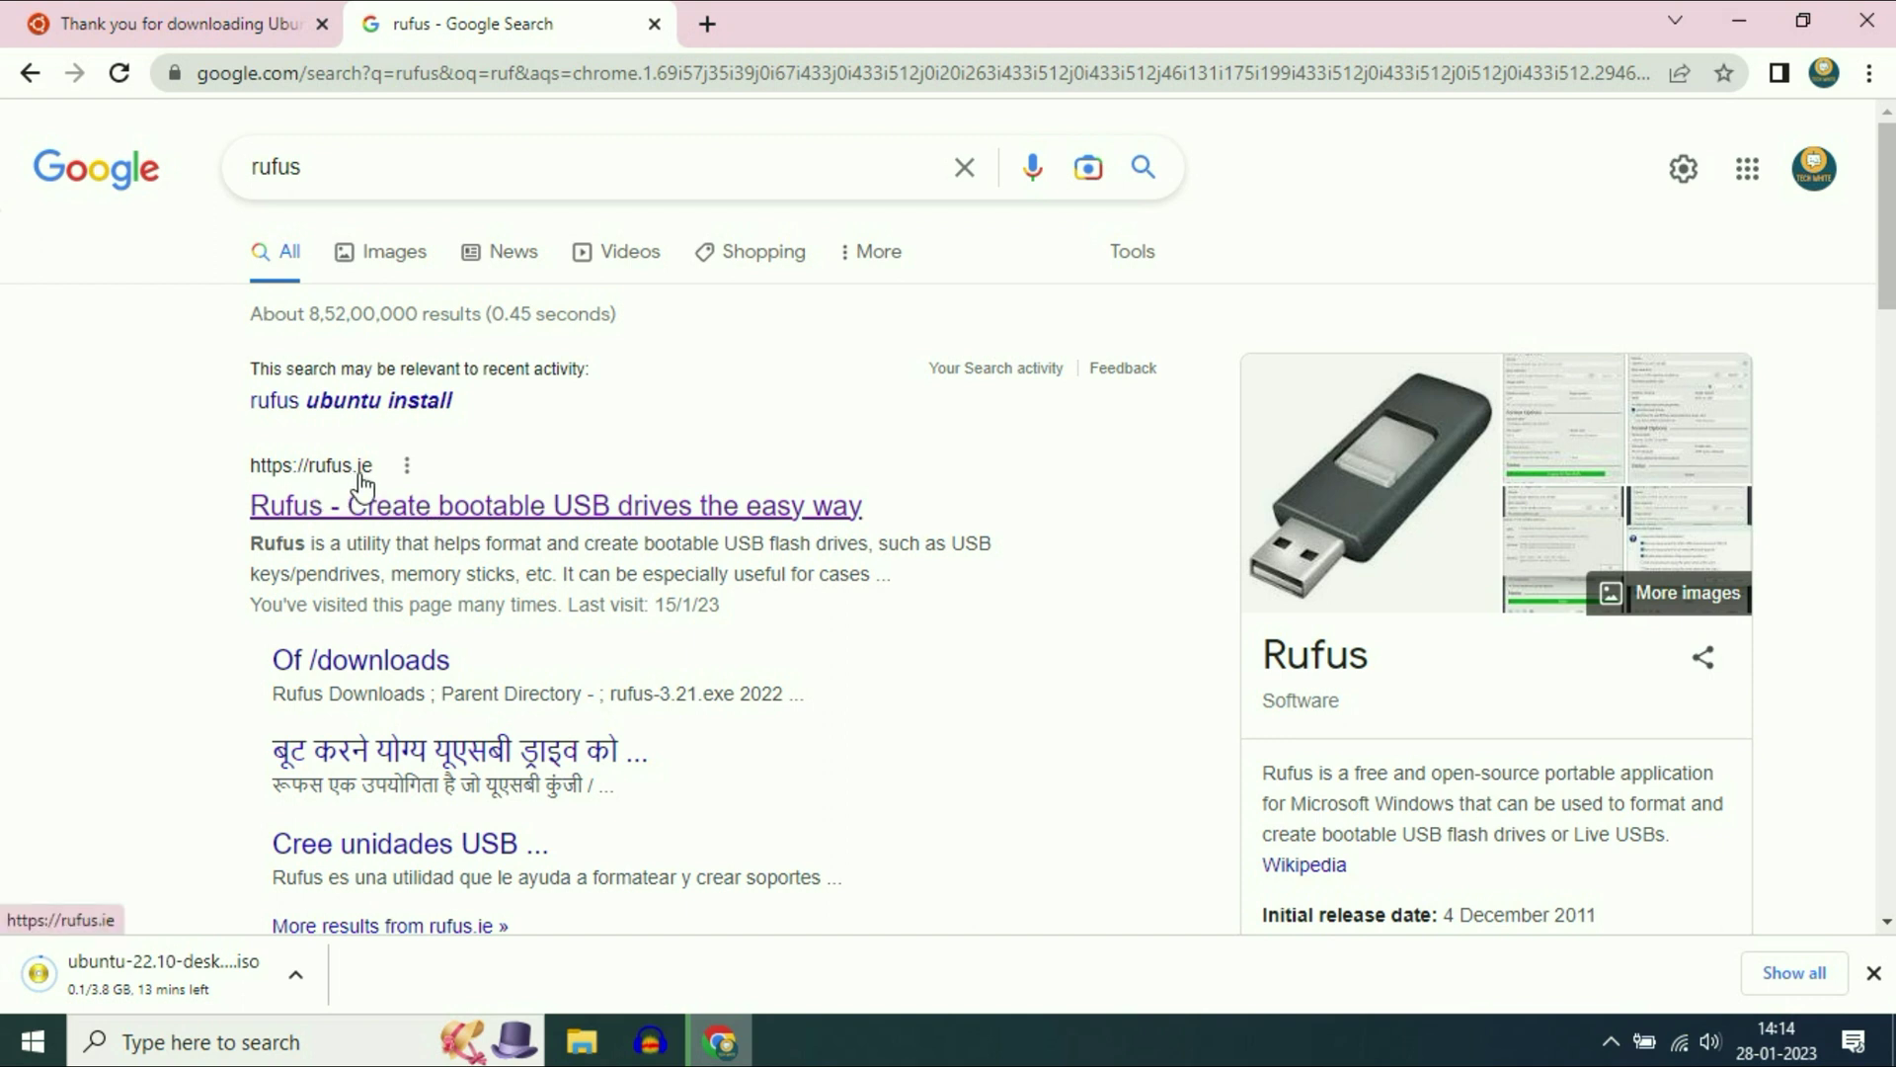
click(431, 506)
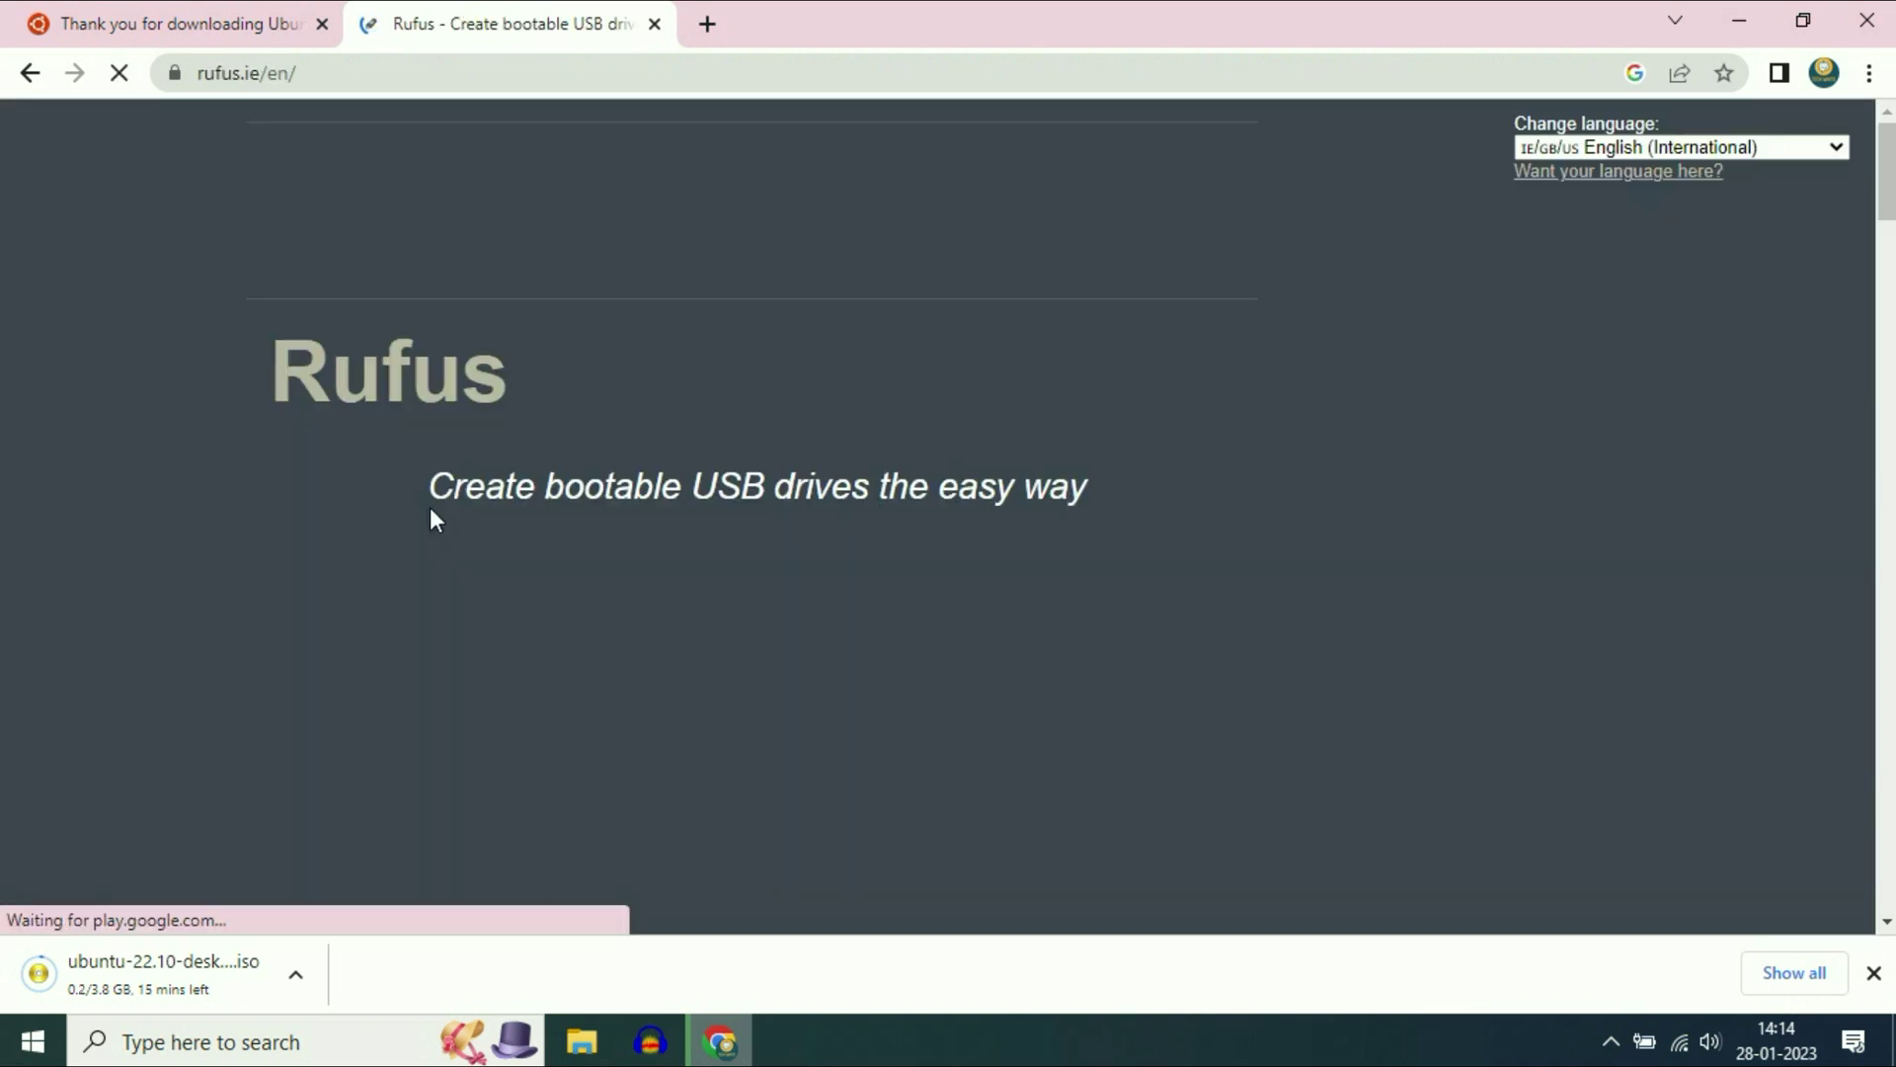
- Download the Rufus 3.21 installer and minimize Chrome
scroll(778, 496, down, 5)
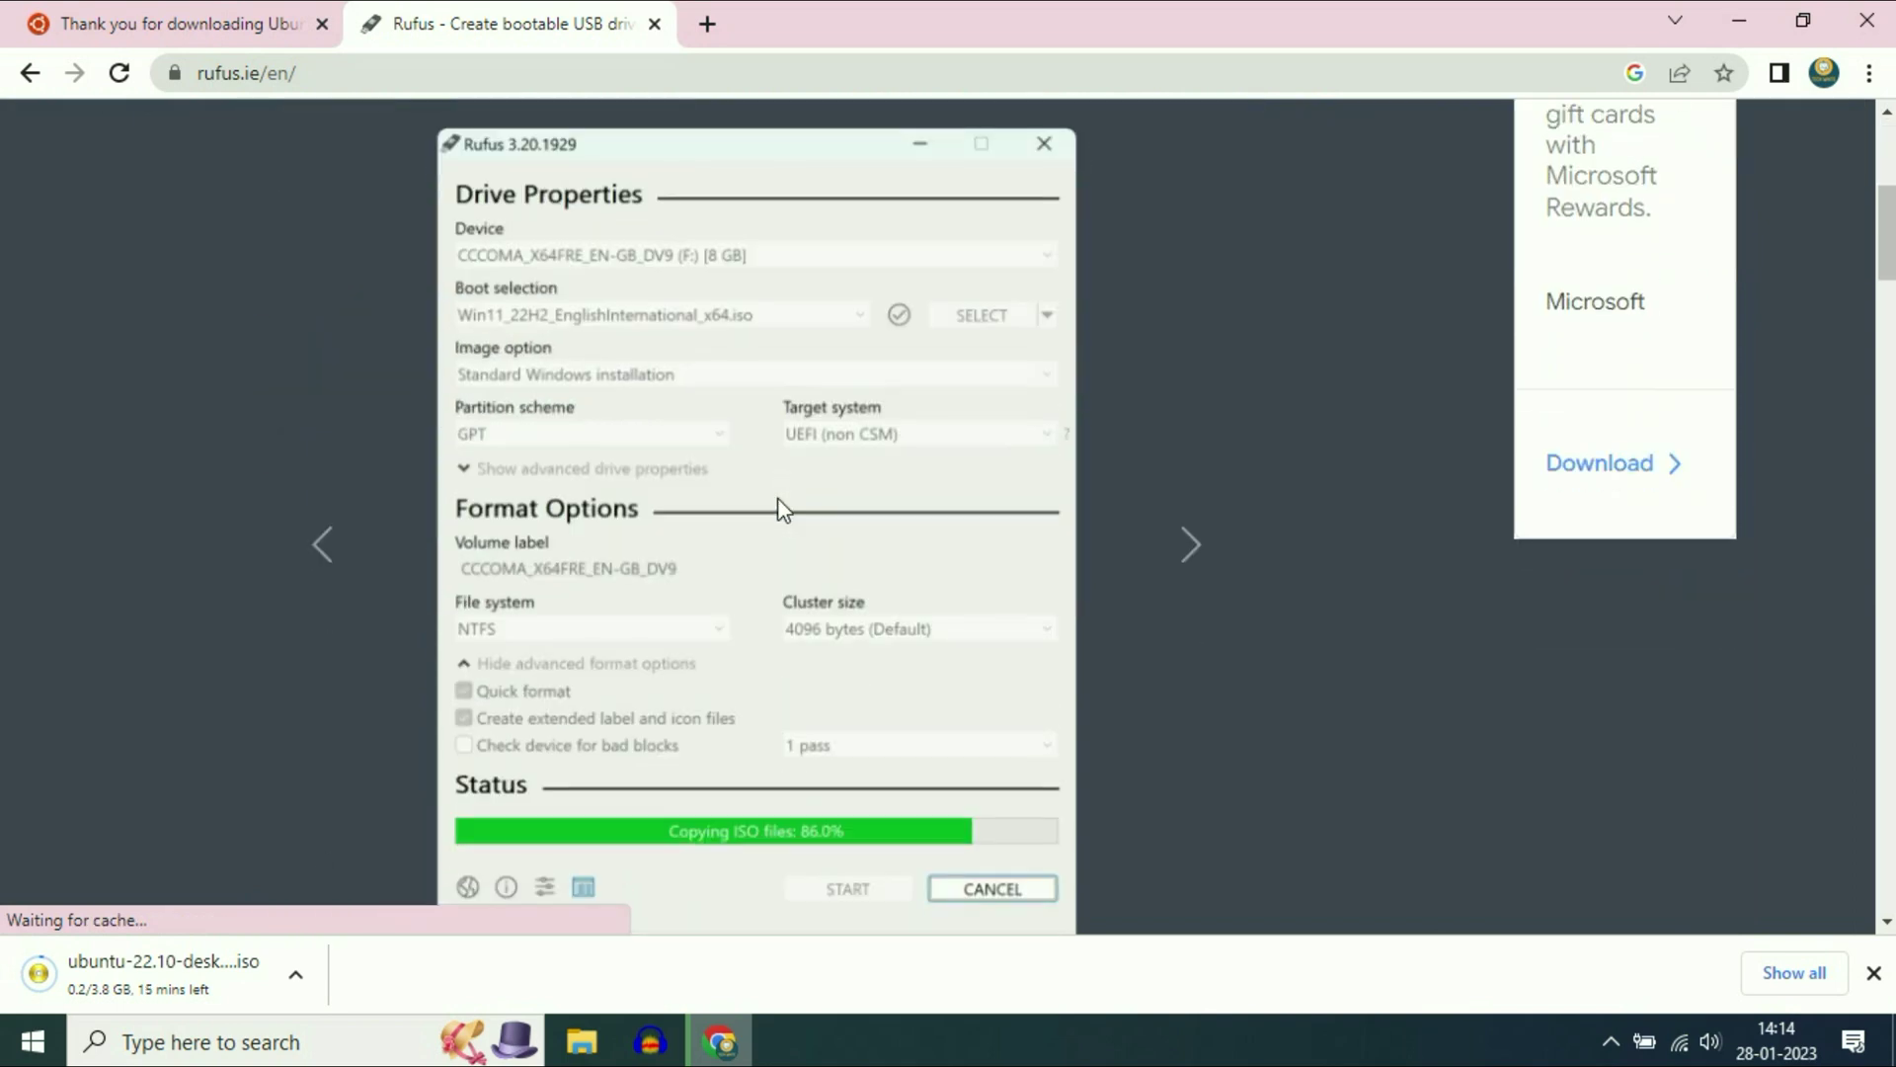
scroll(781, 509, down, 12)
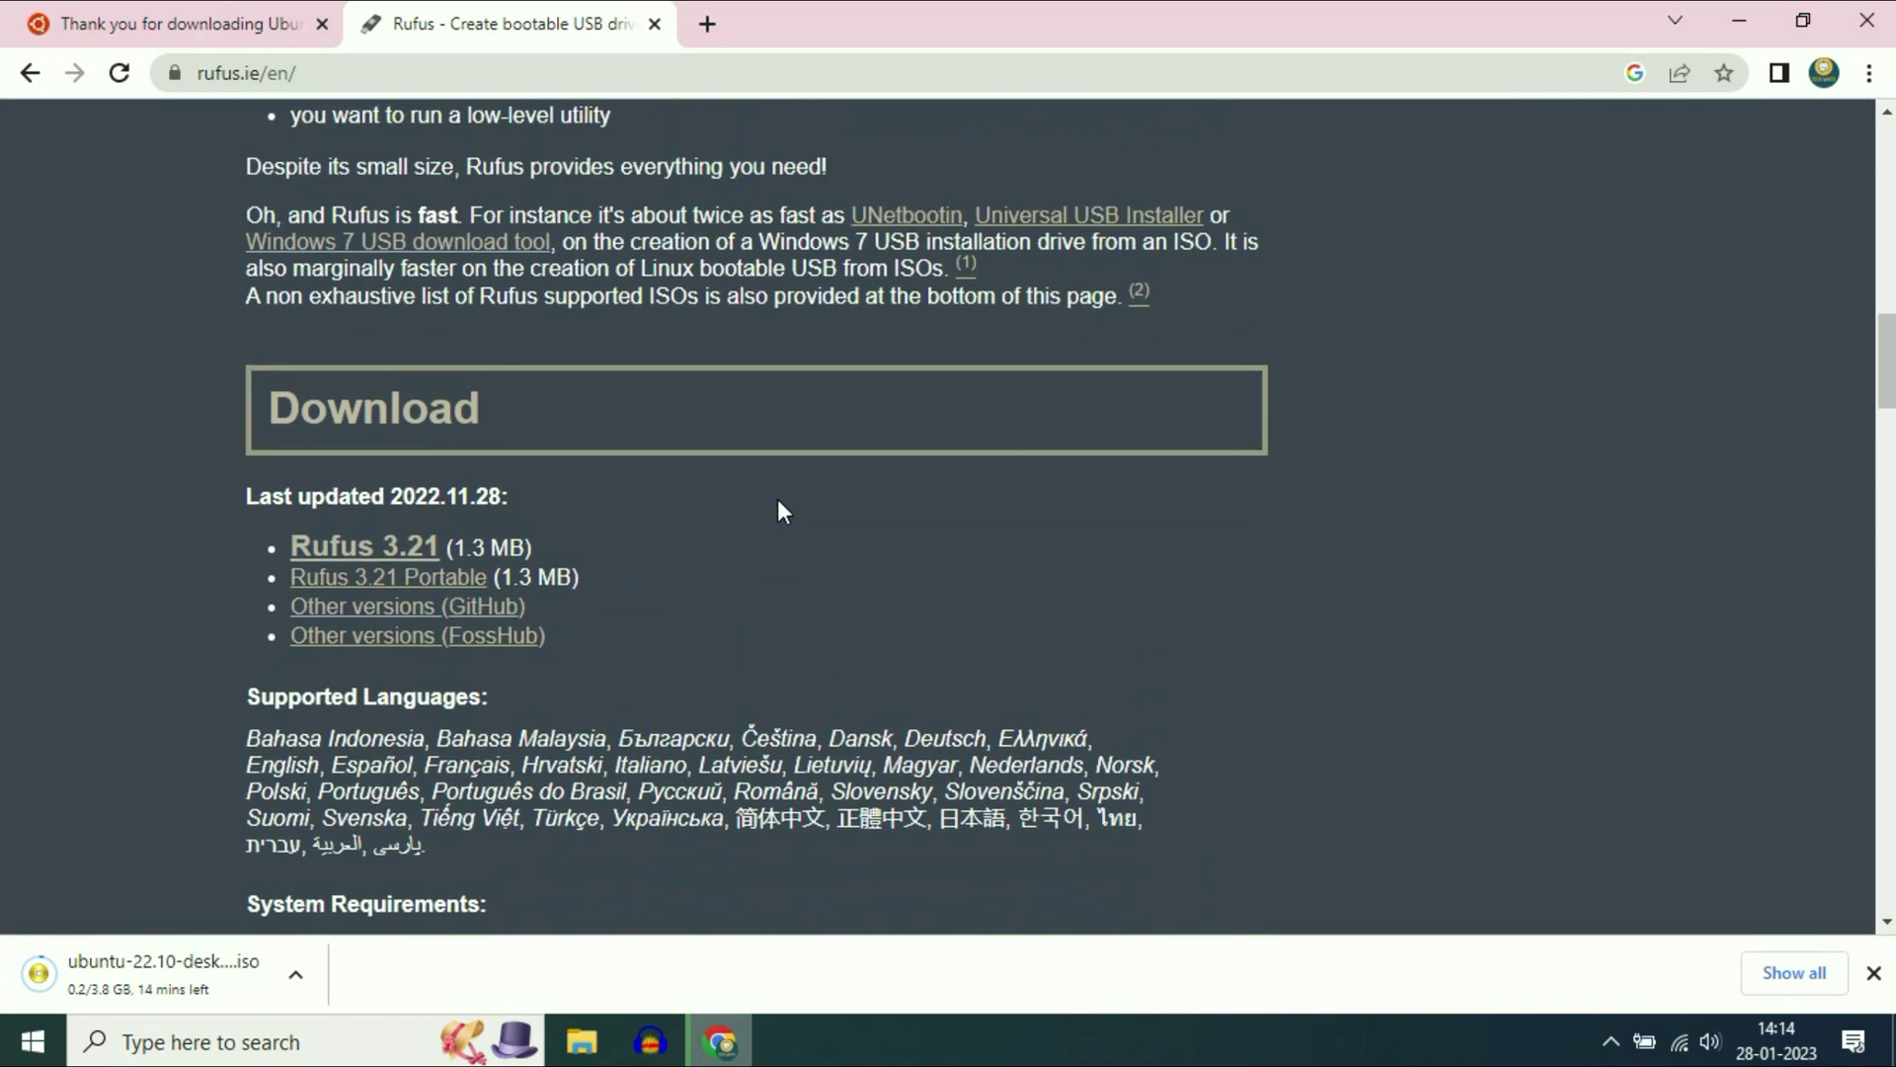
click(420, 561)
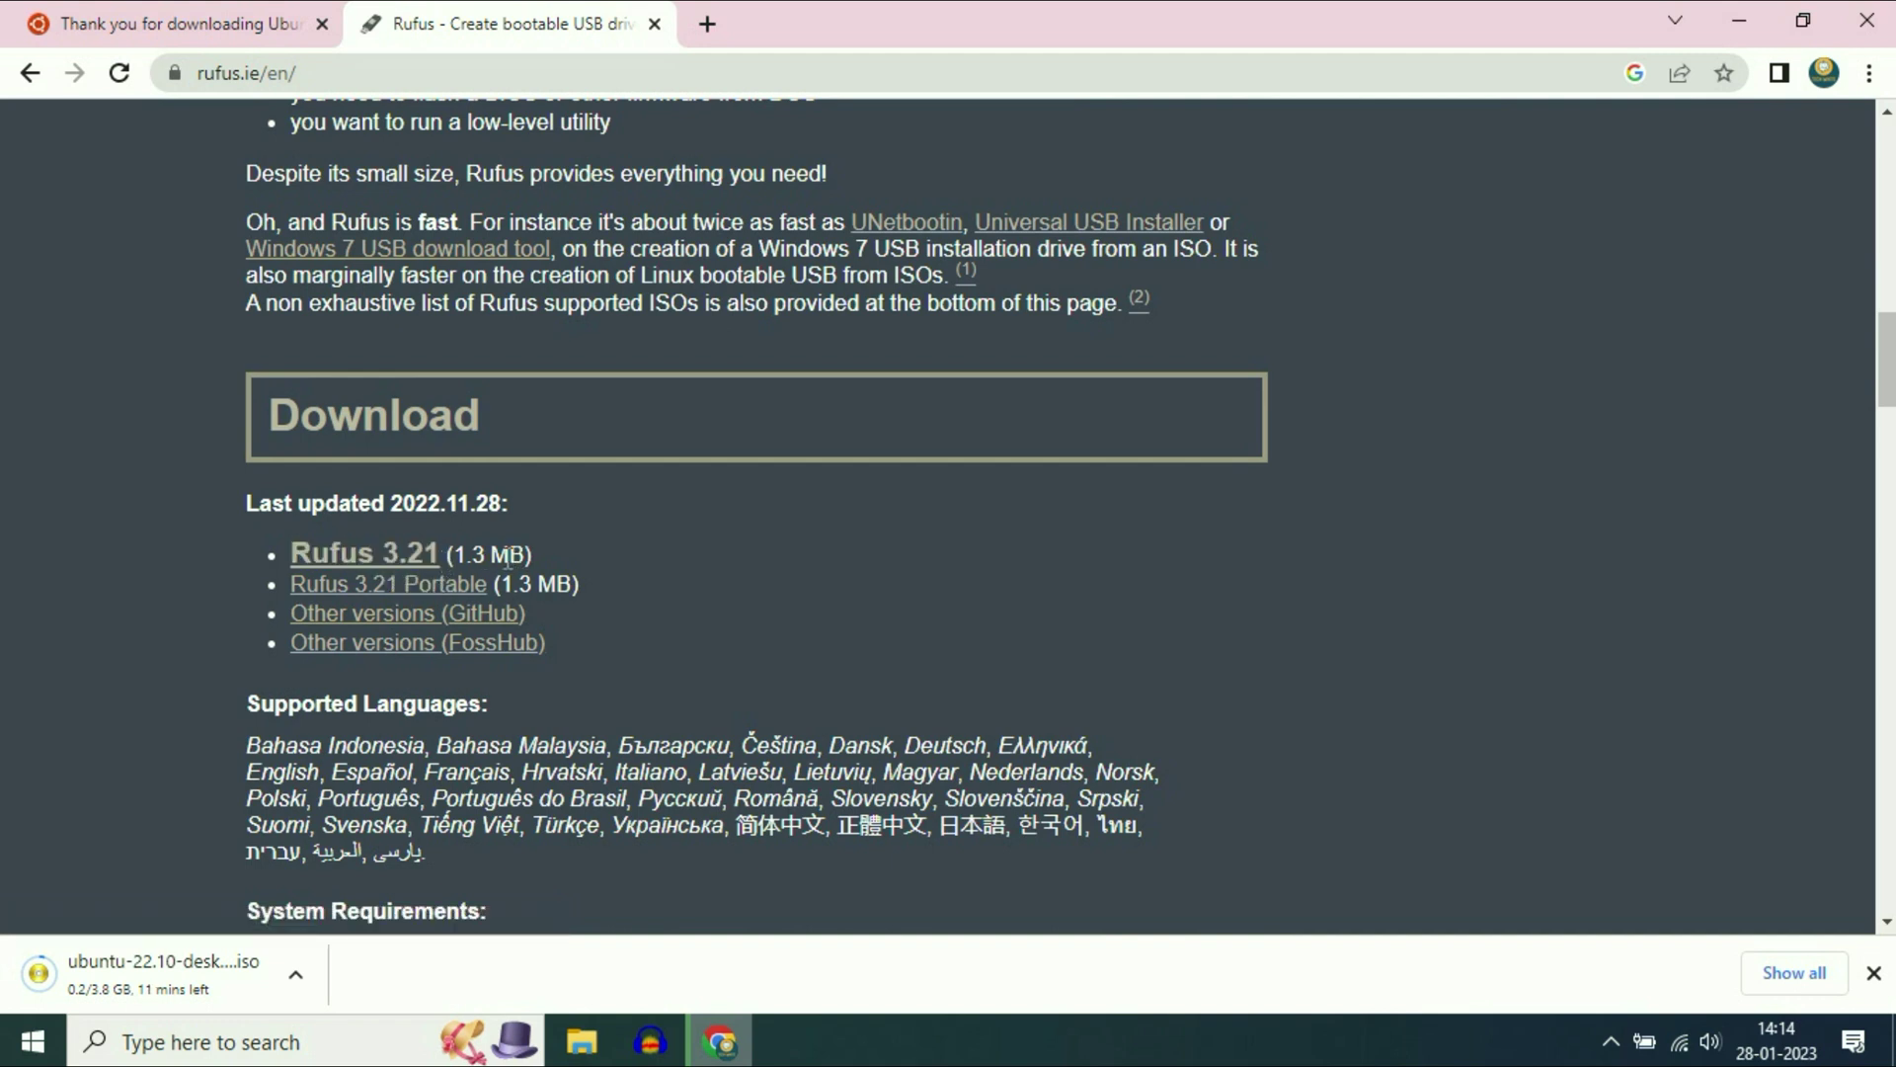
click(396, 555)
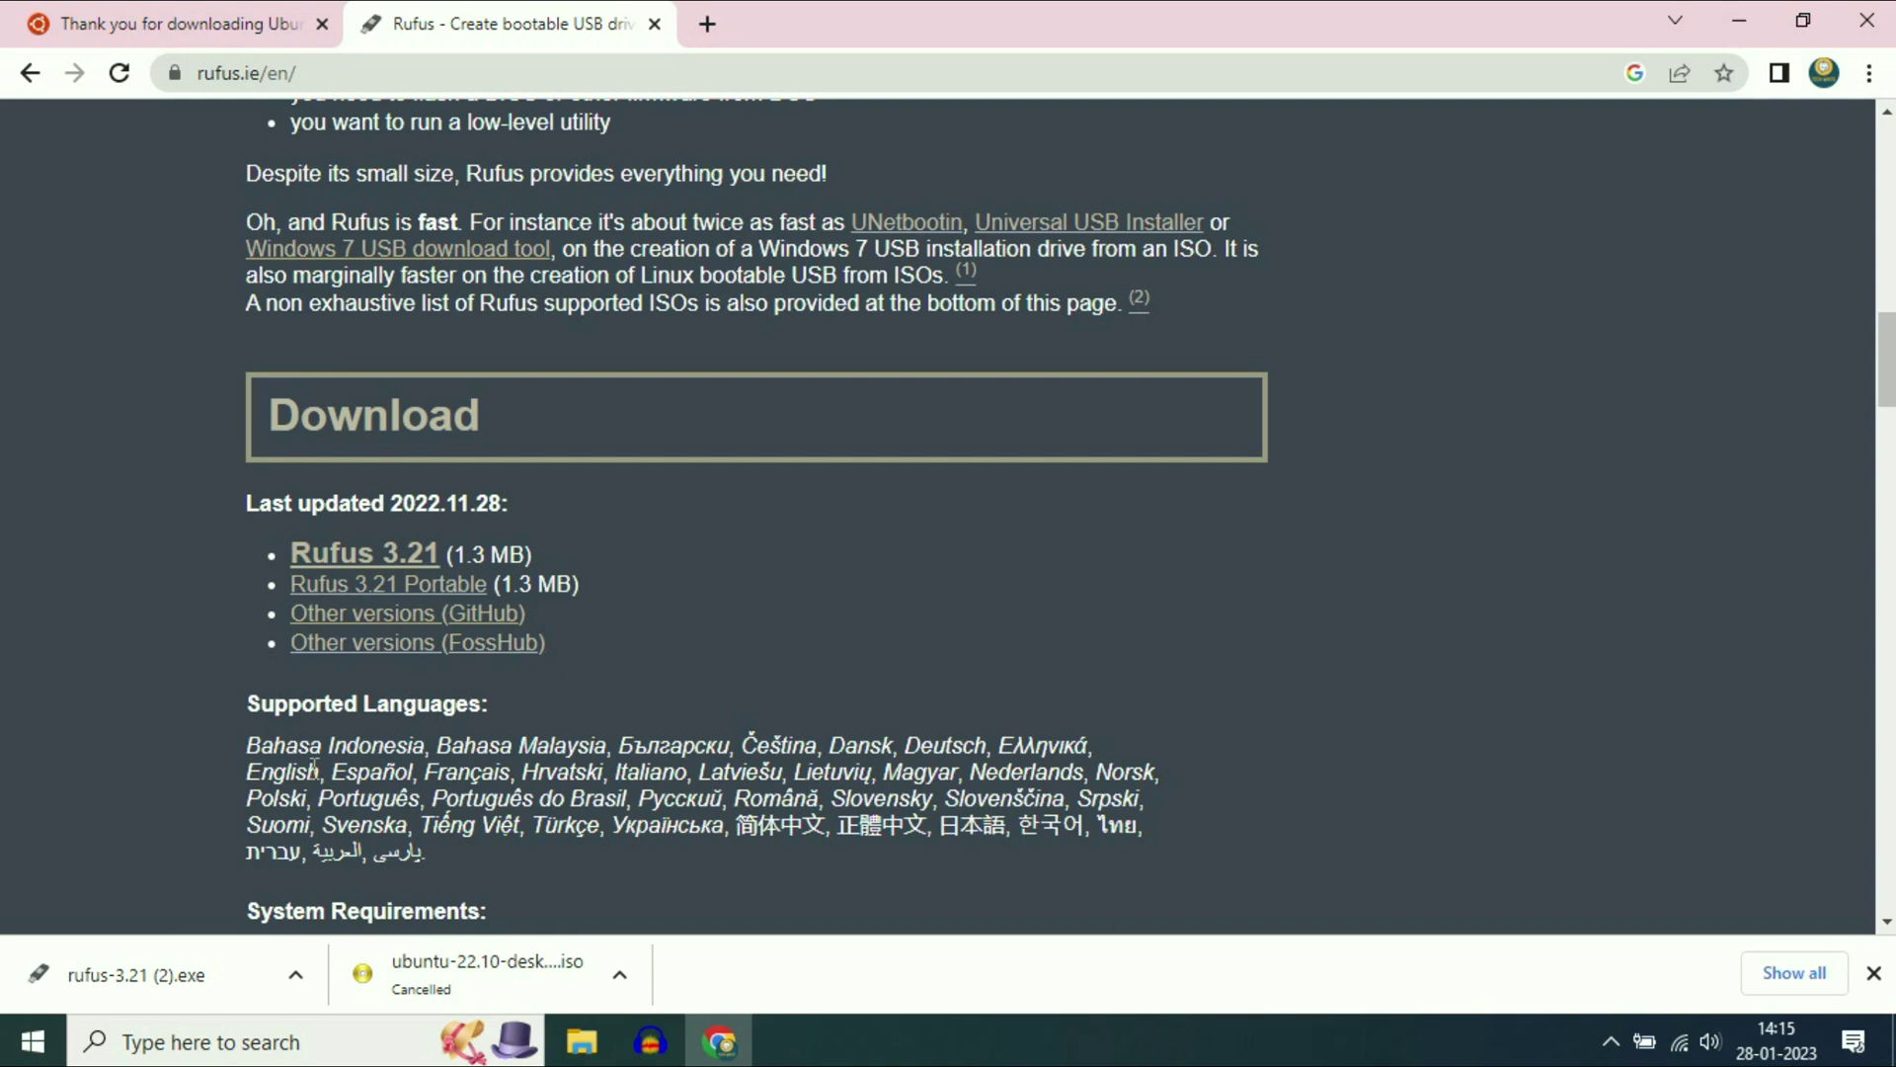
click(1739, 20)
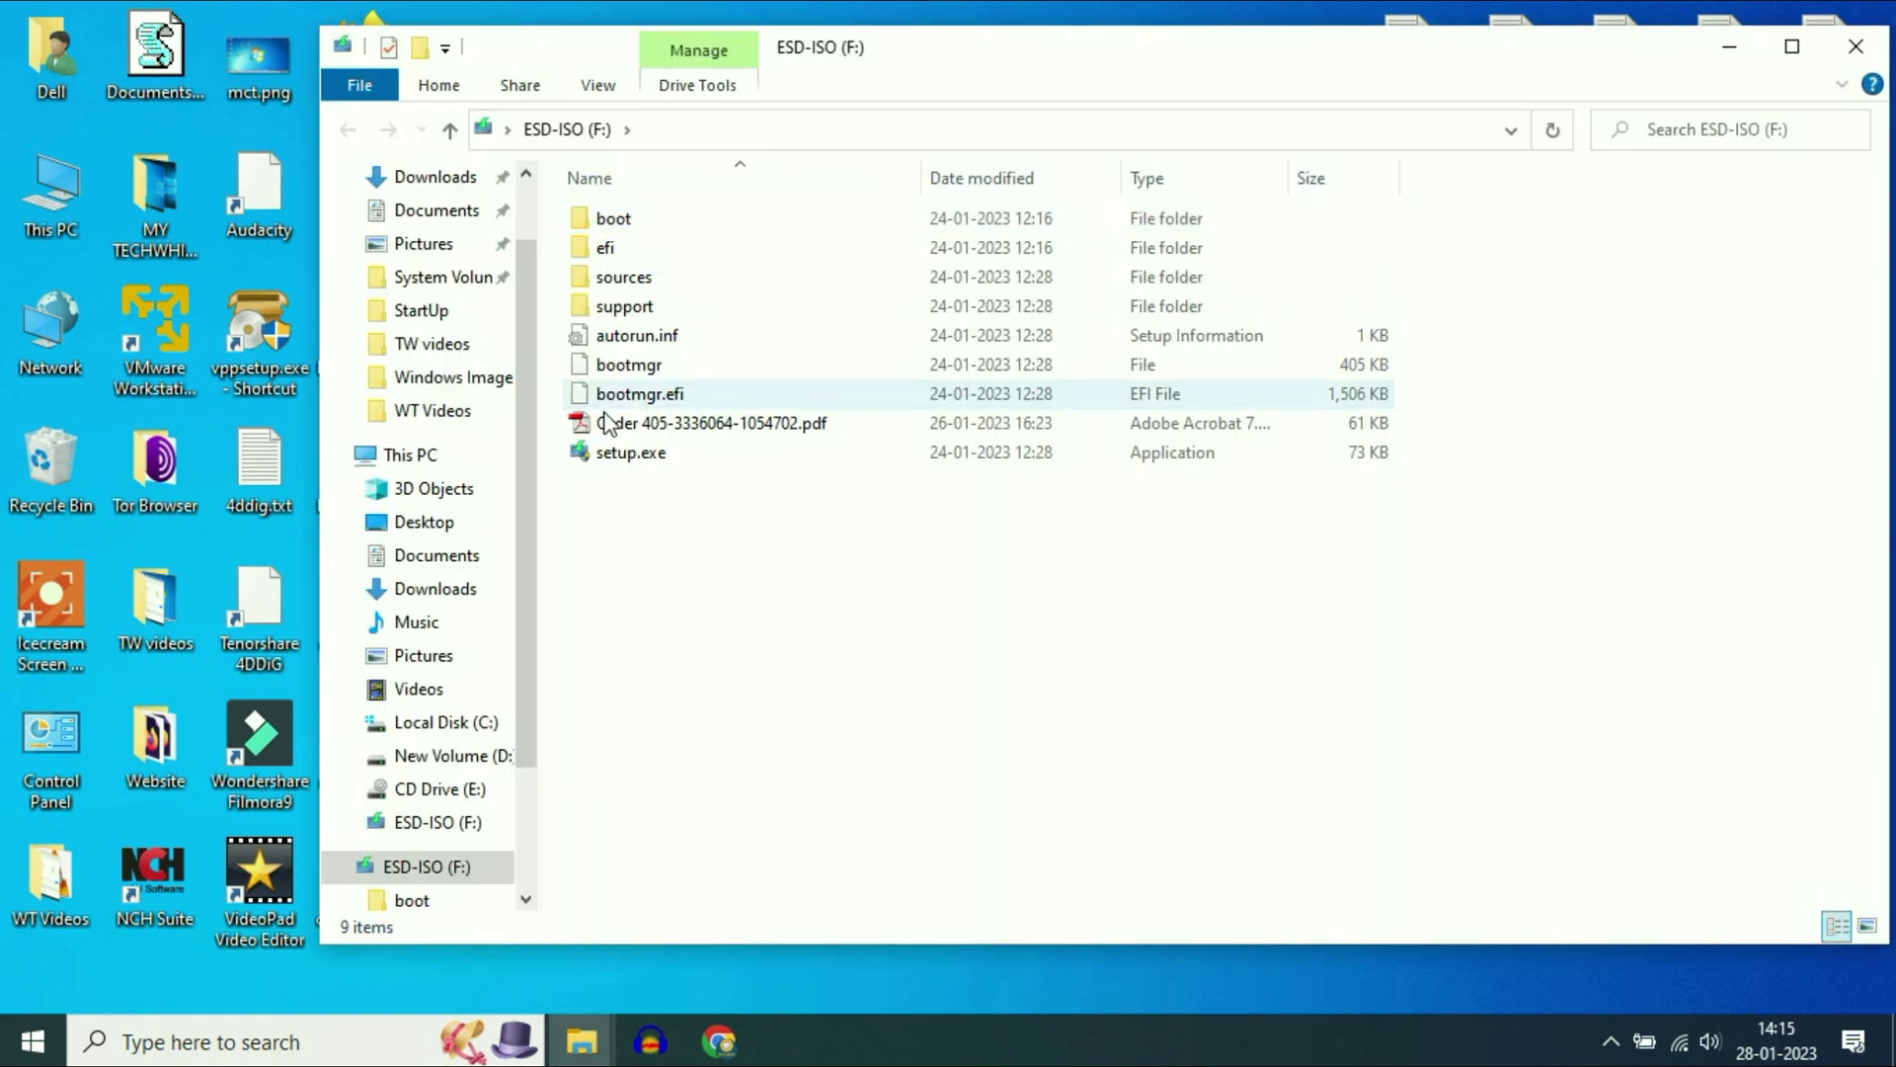
- Check the ESD-ISO (F:) drive in This PC, then close the Explorer window
click(450, 130)
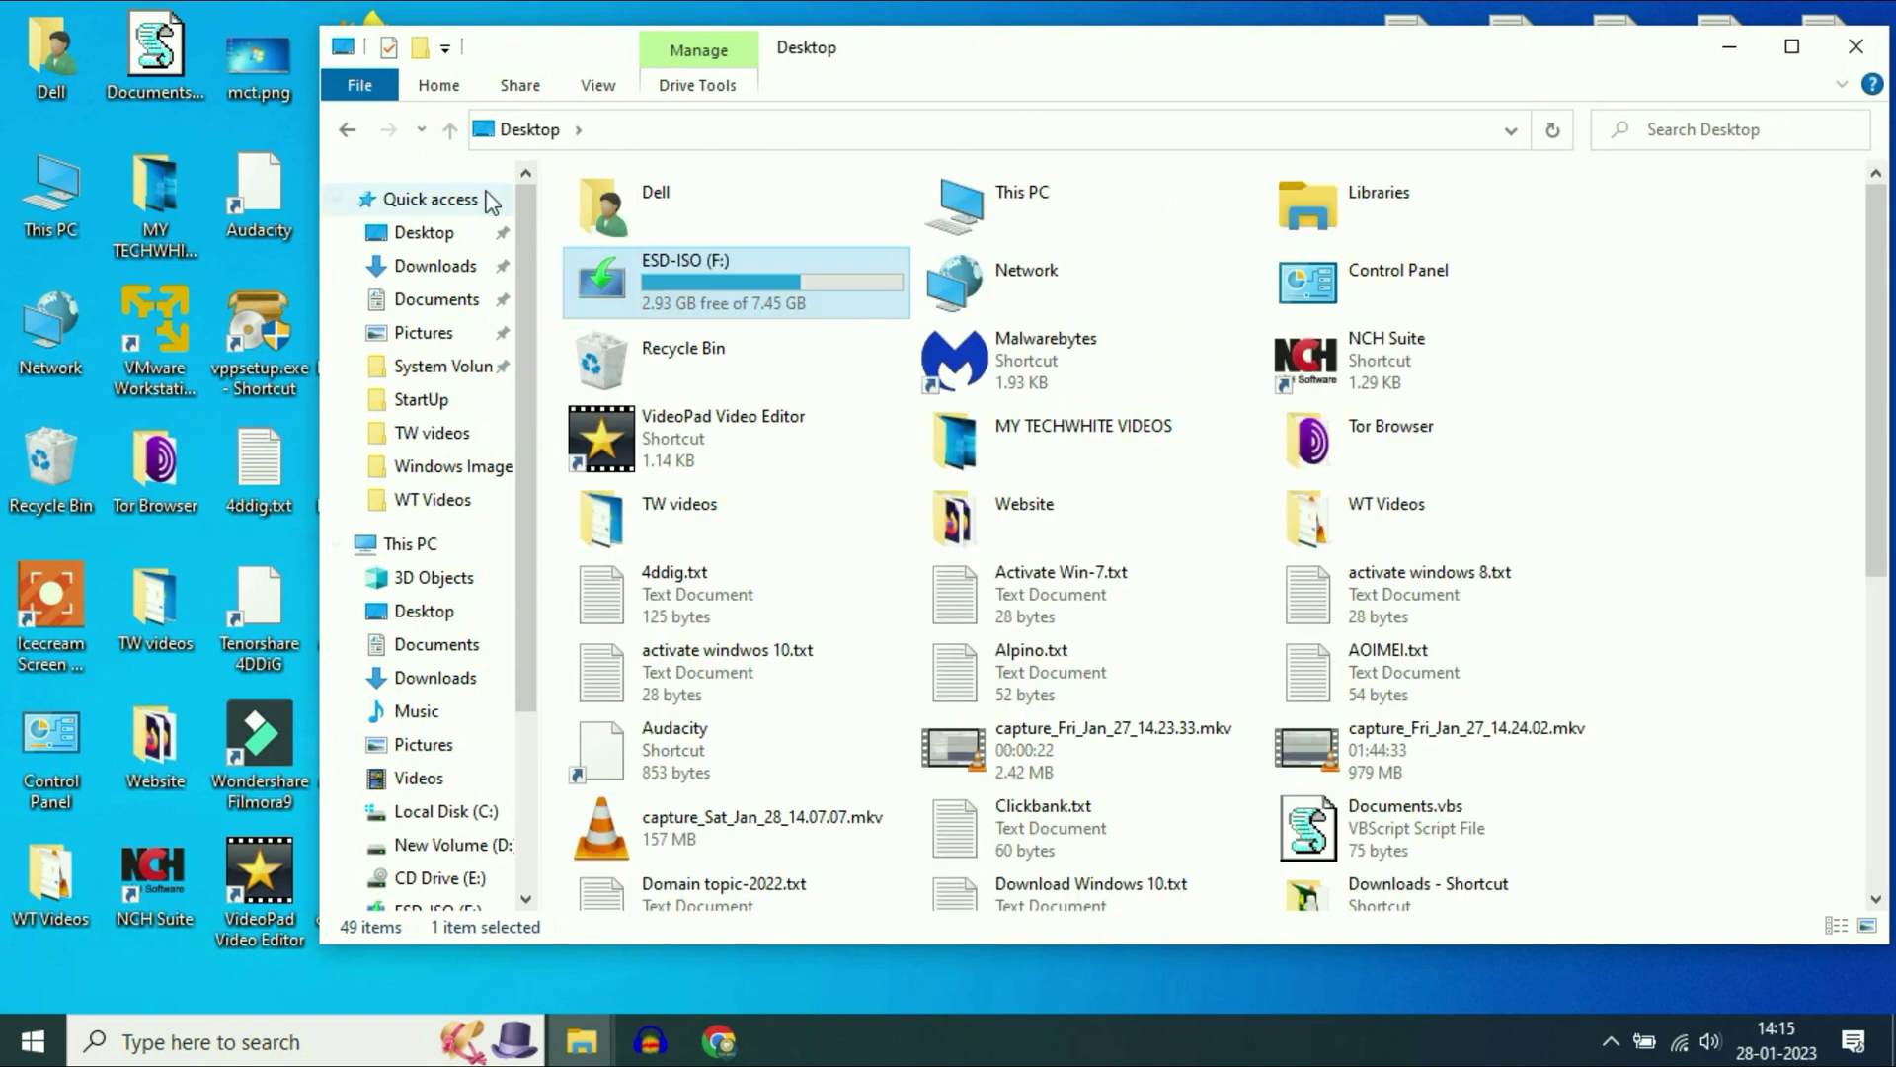
click(390, 544)
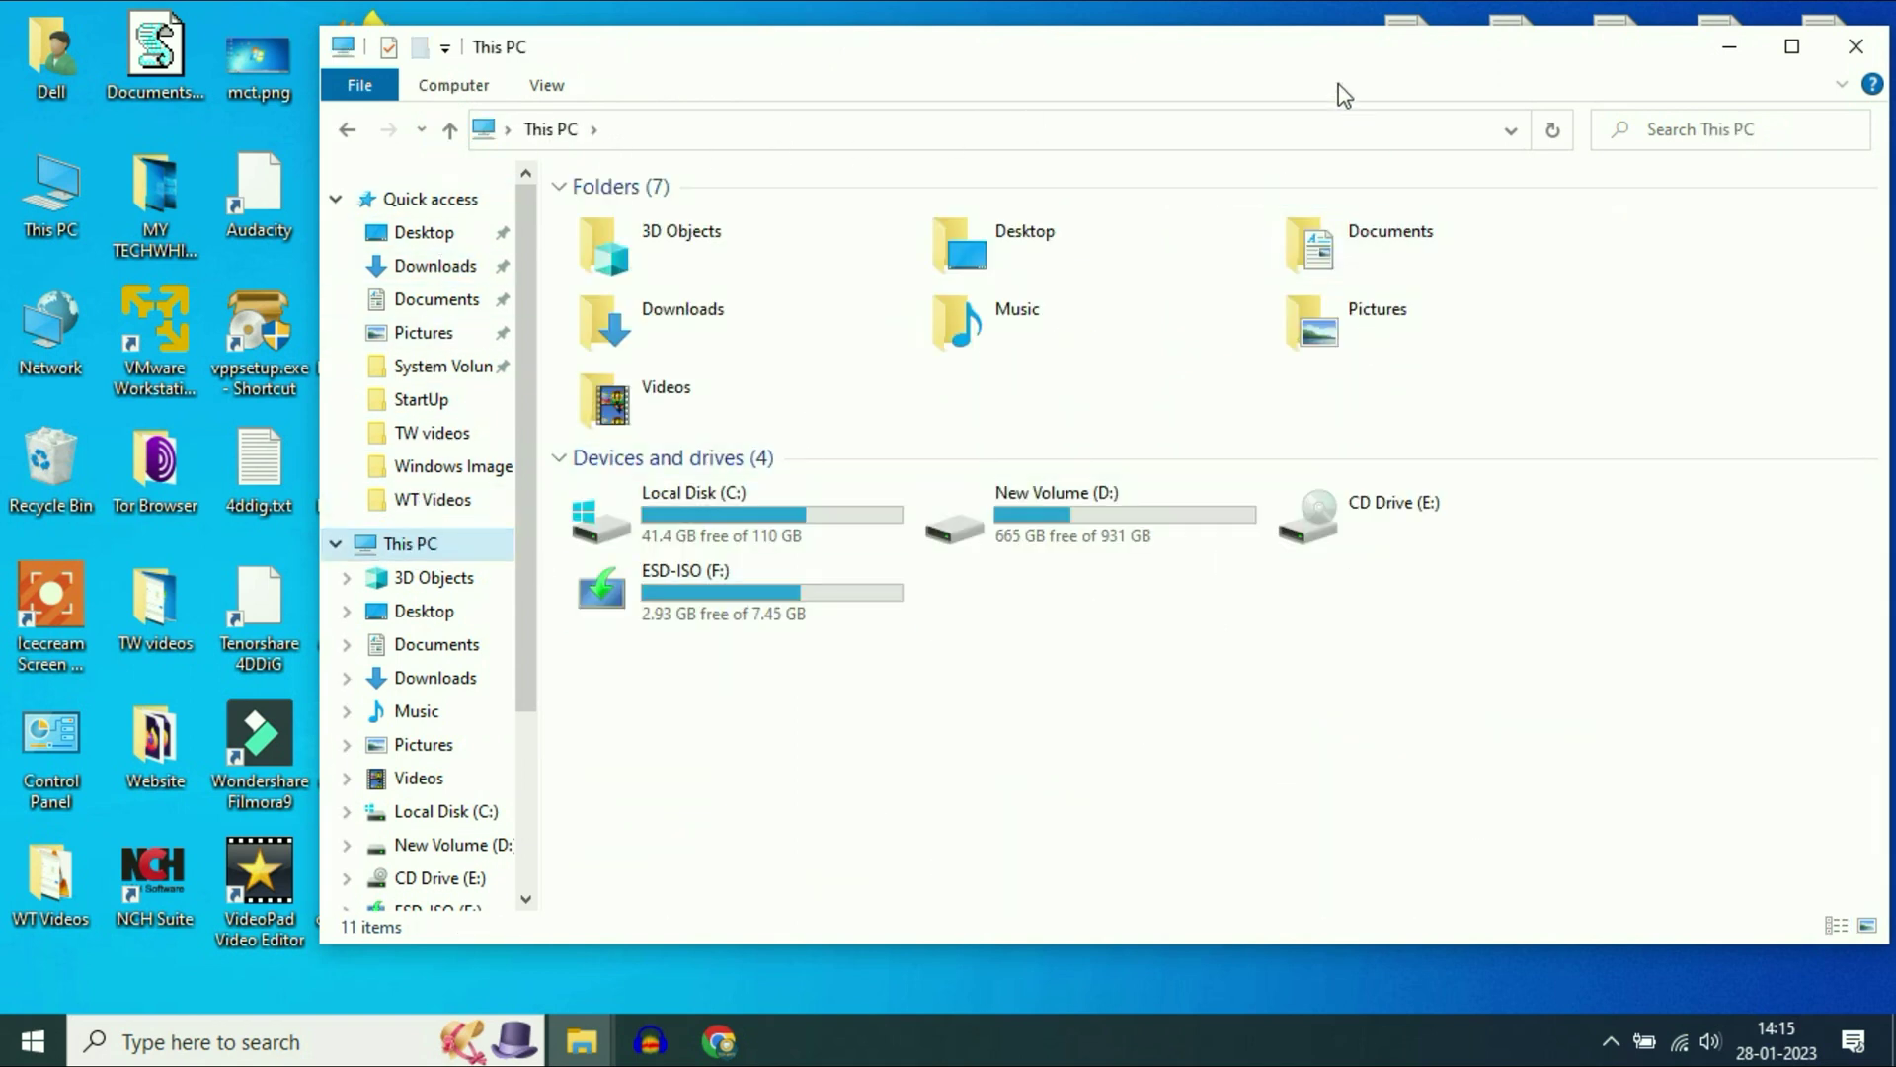
drag(1339, 83, 1189, 79)
click(528, 598)
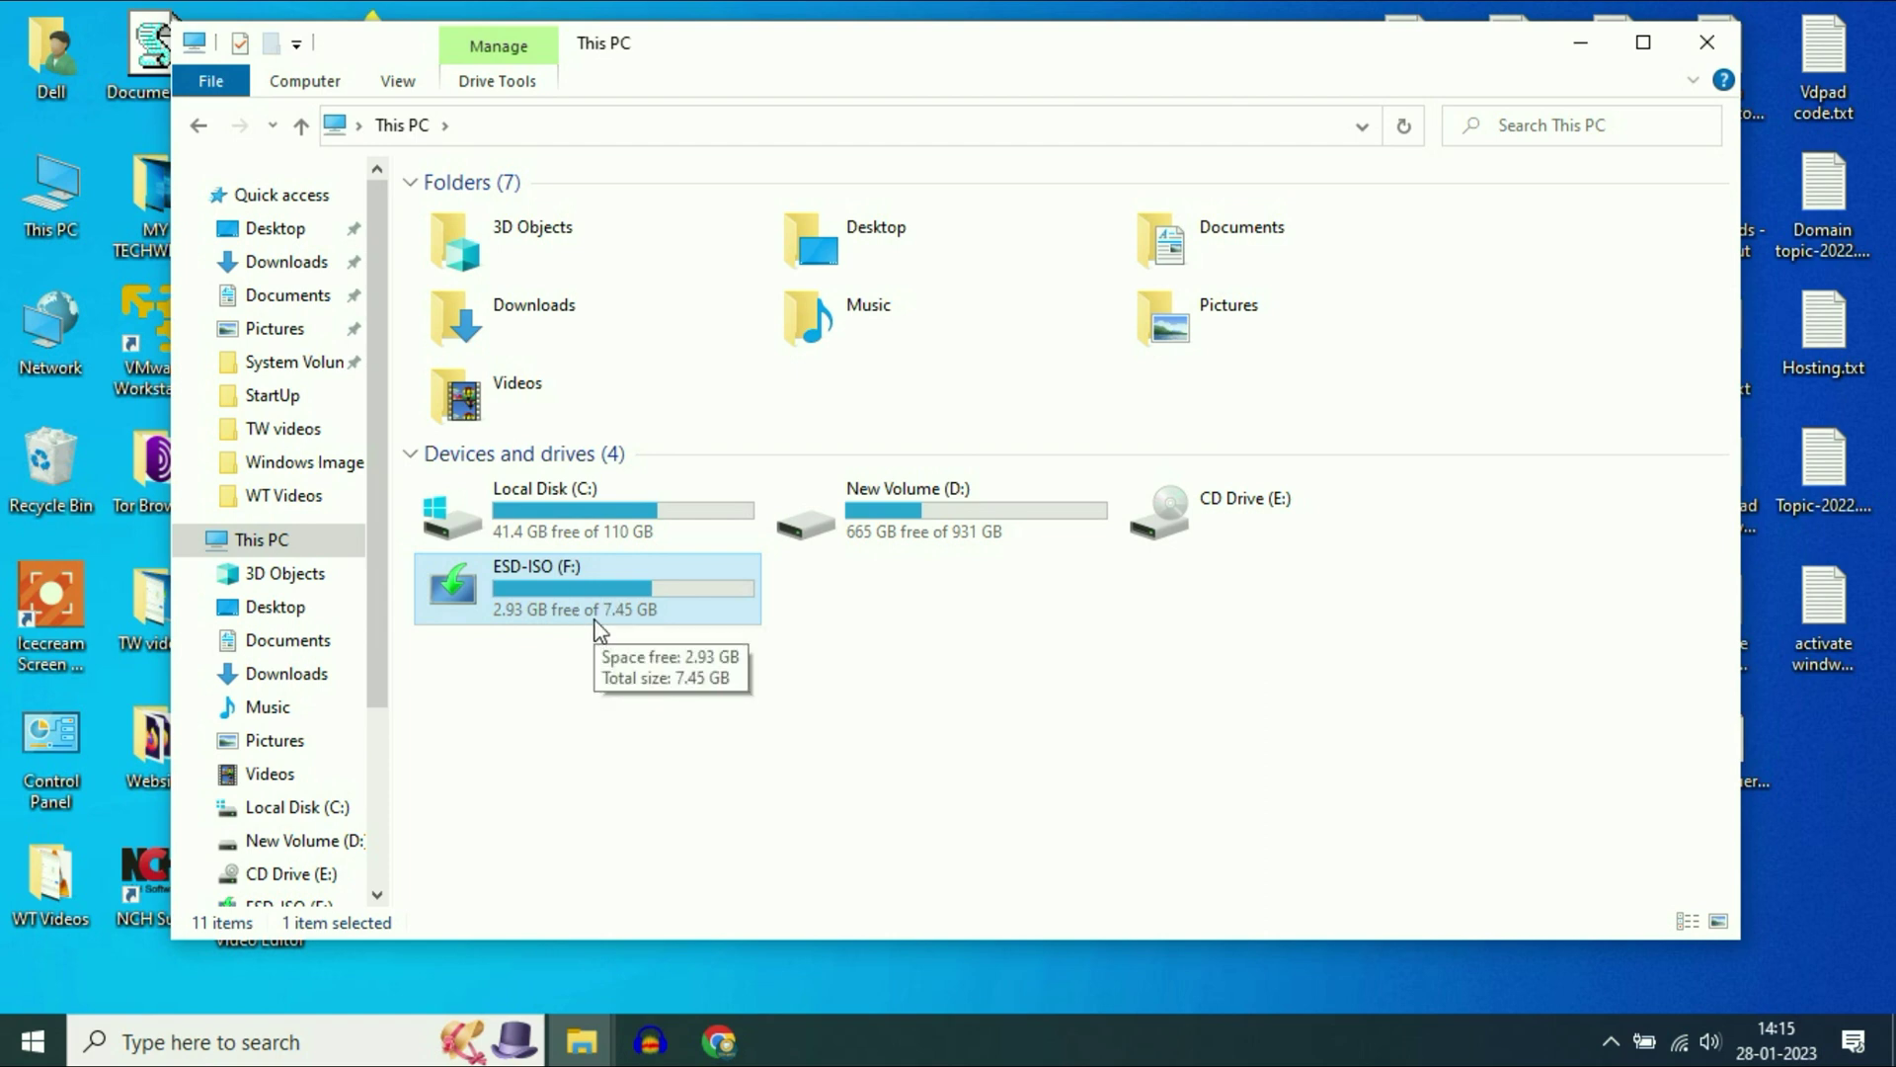
click(1707, 41)
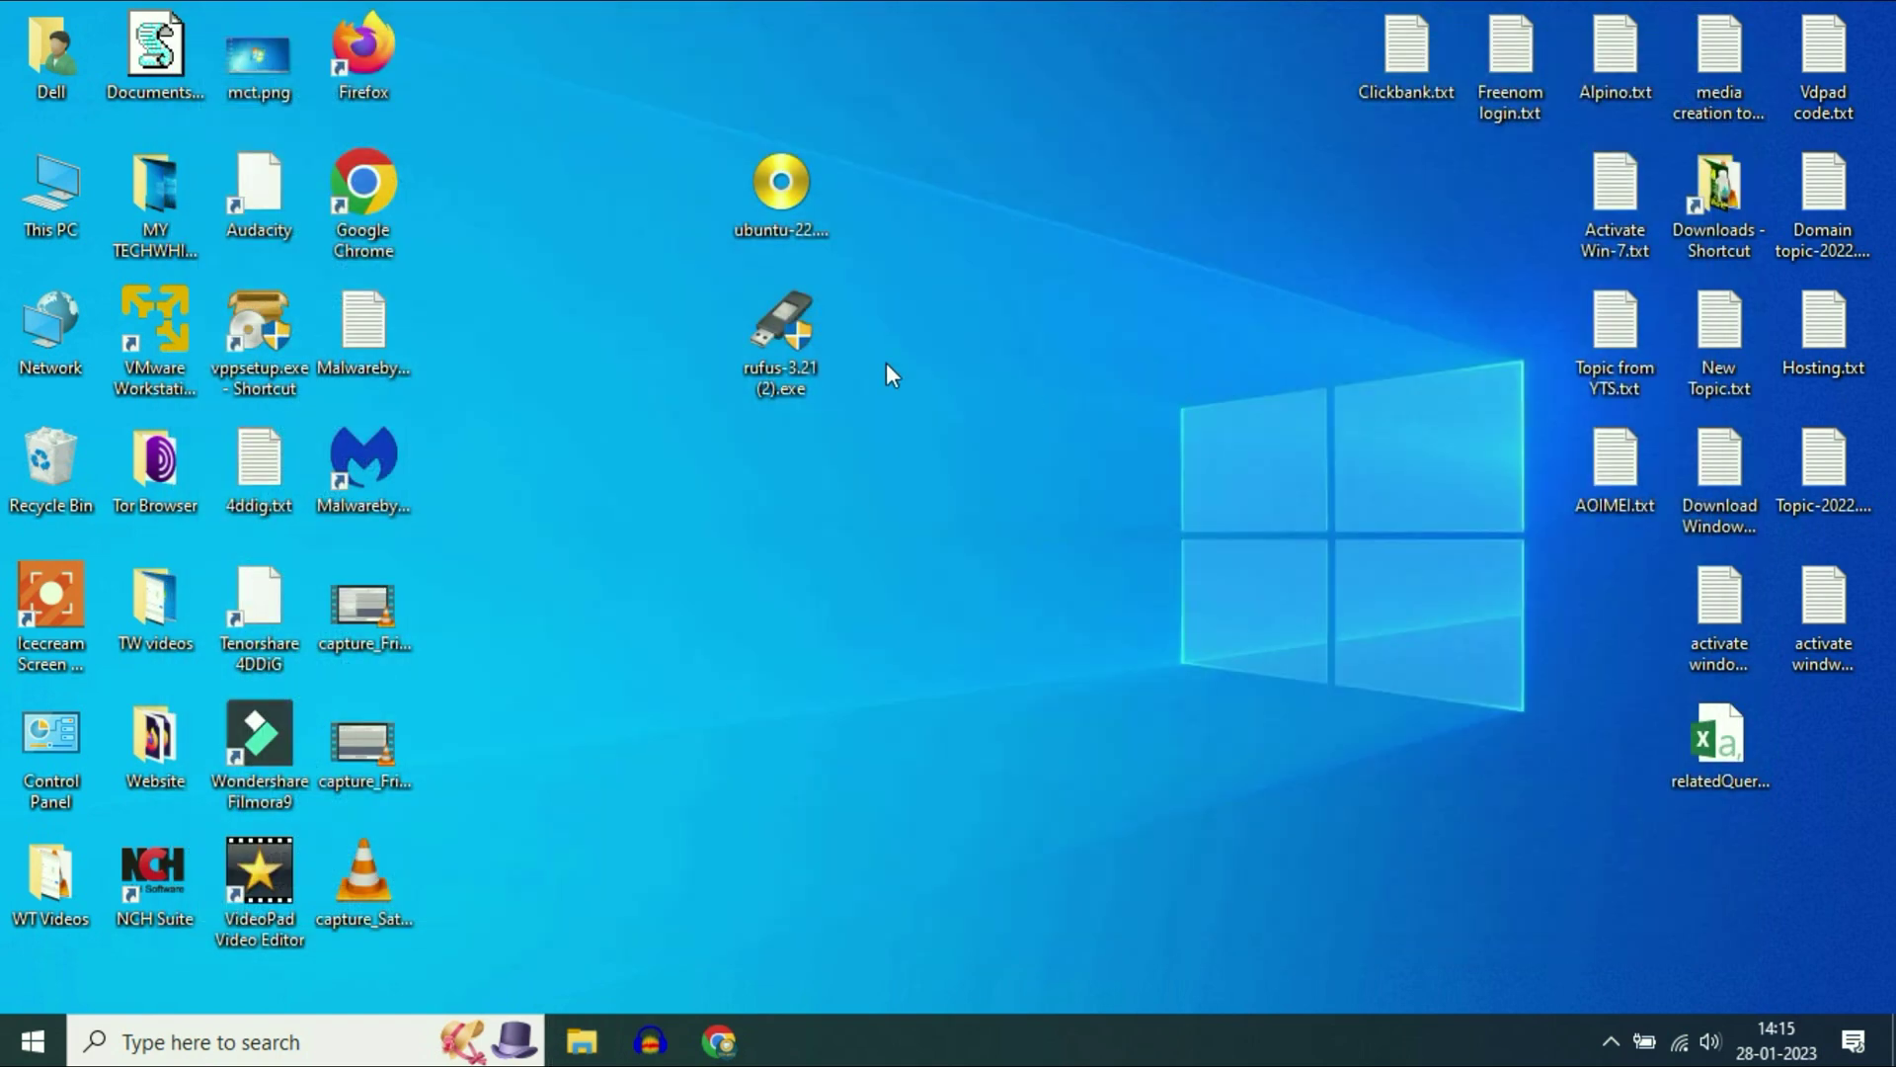
- Launch Rufus, keep ESD-ISO (F:) as target and load ubuntu-22.04.1-desktop-amd64.iso from the Desktop
double_click(770, 336)
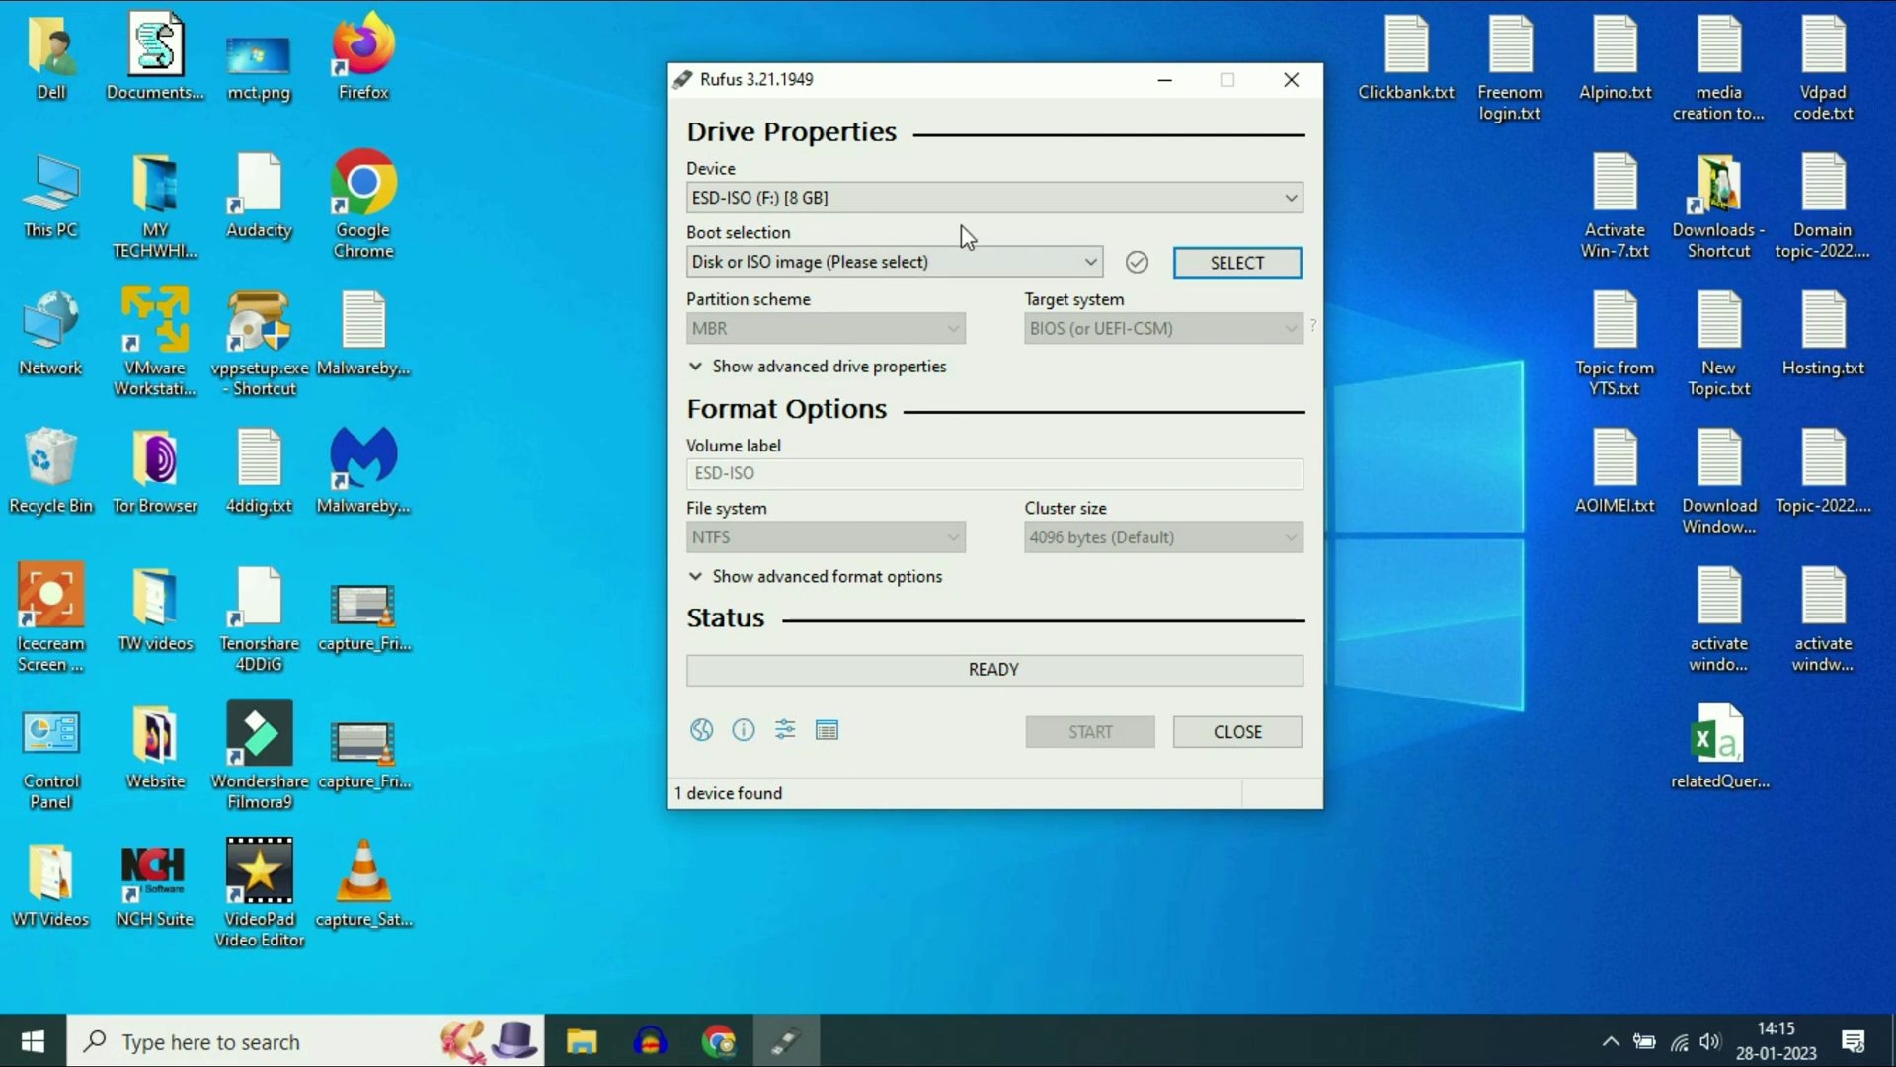
click(1287, 200)
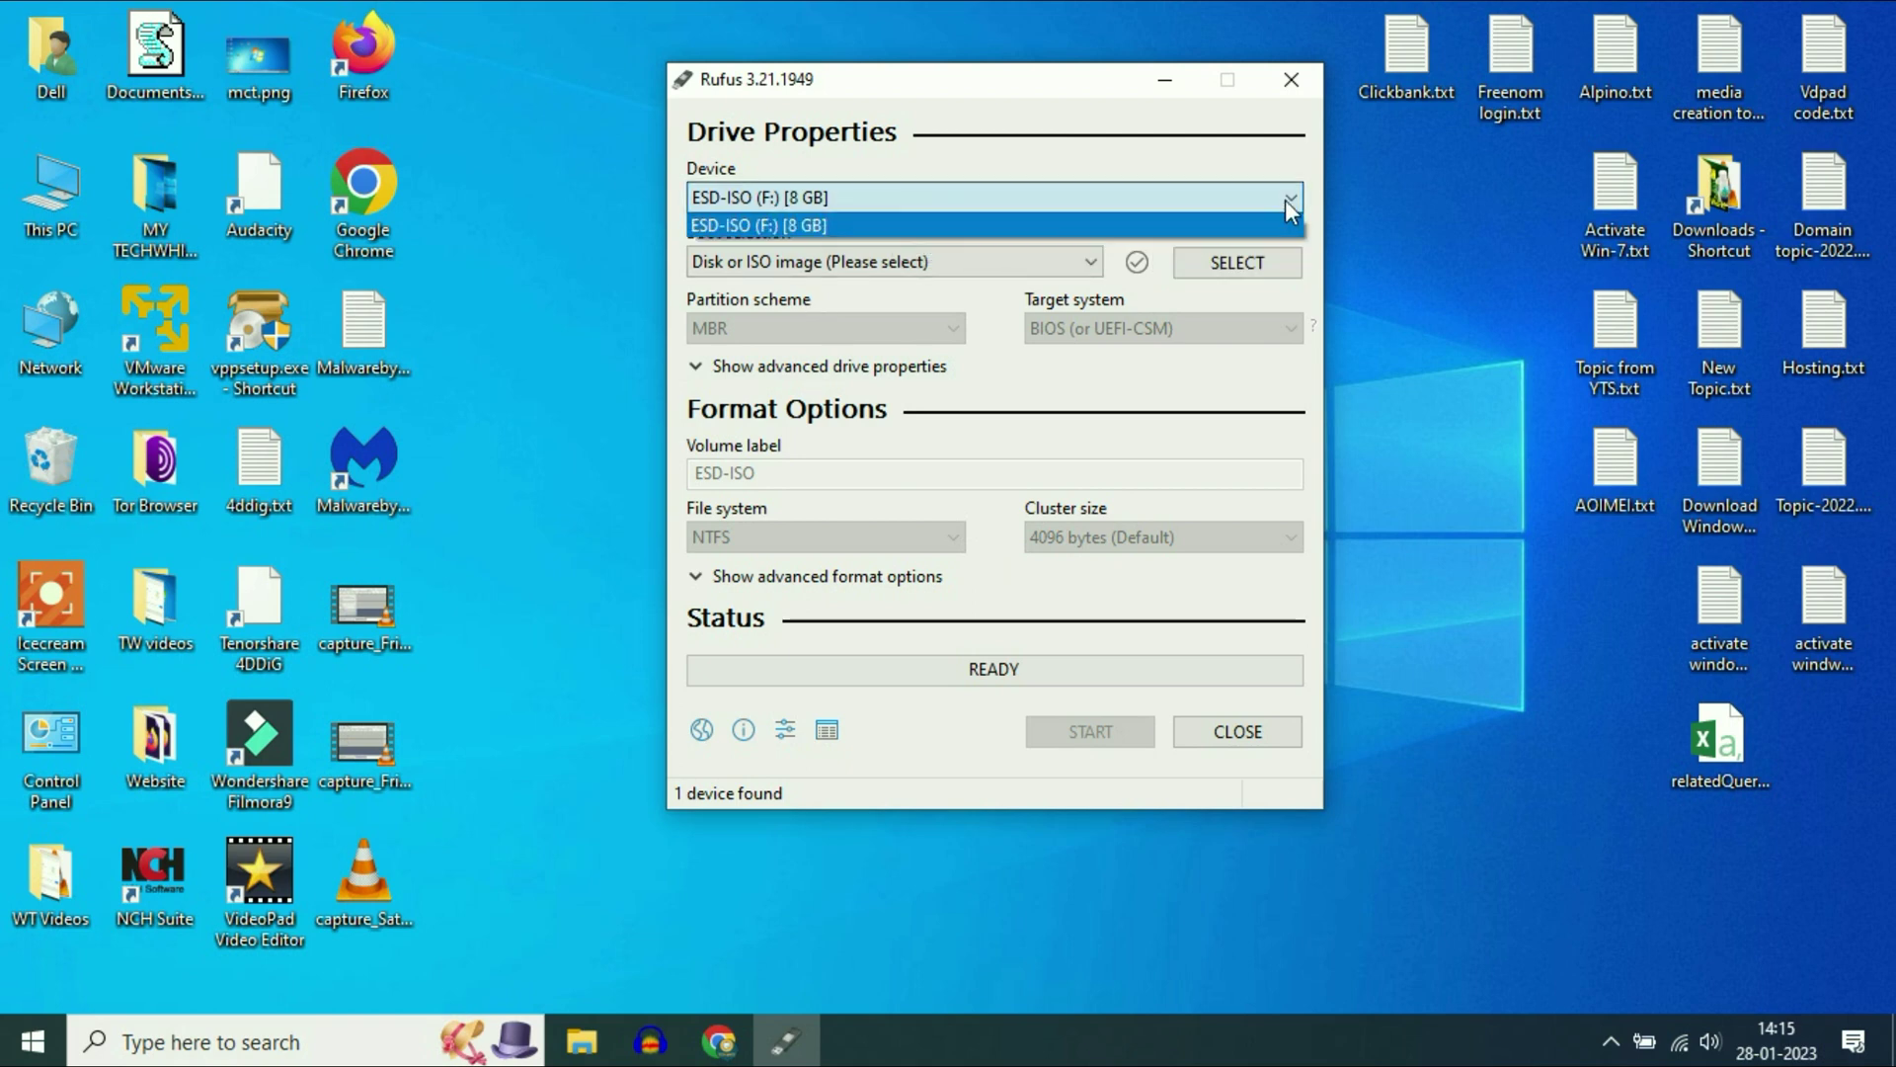
click(1284, 200)
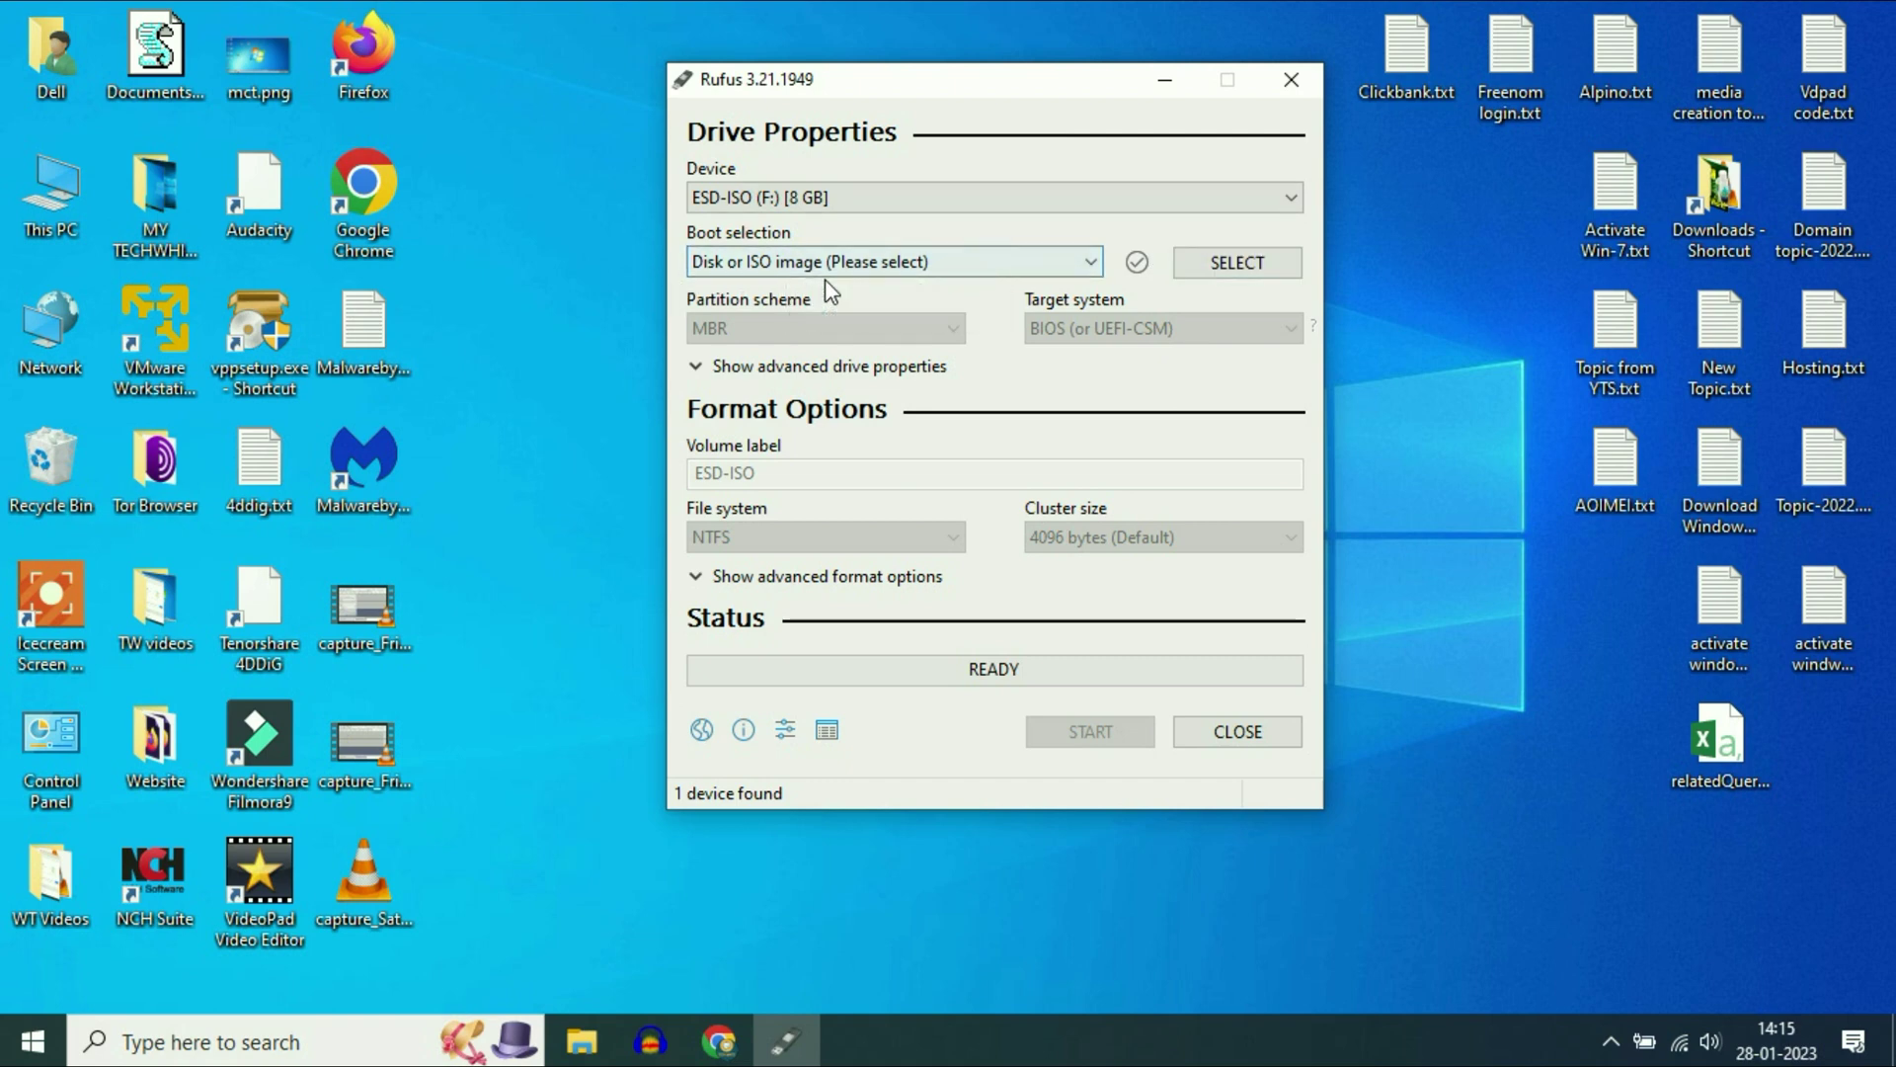
click(1237, 265)
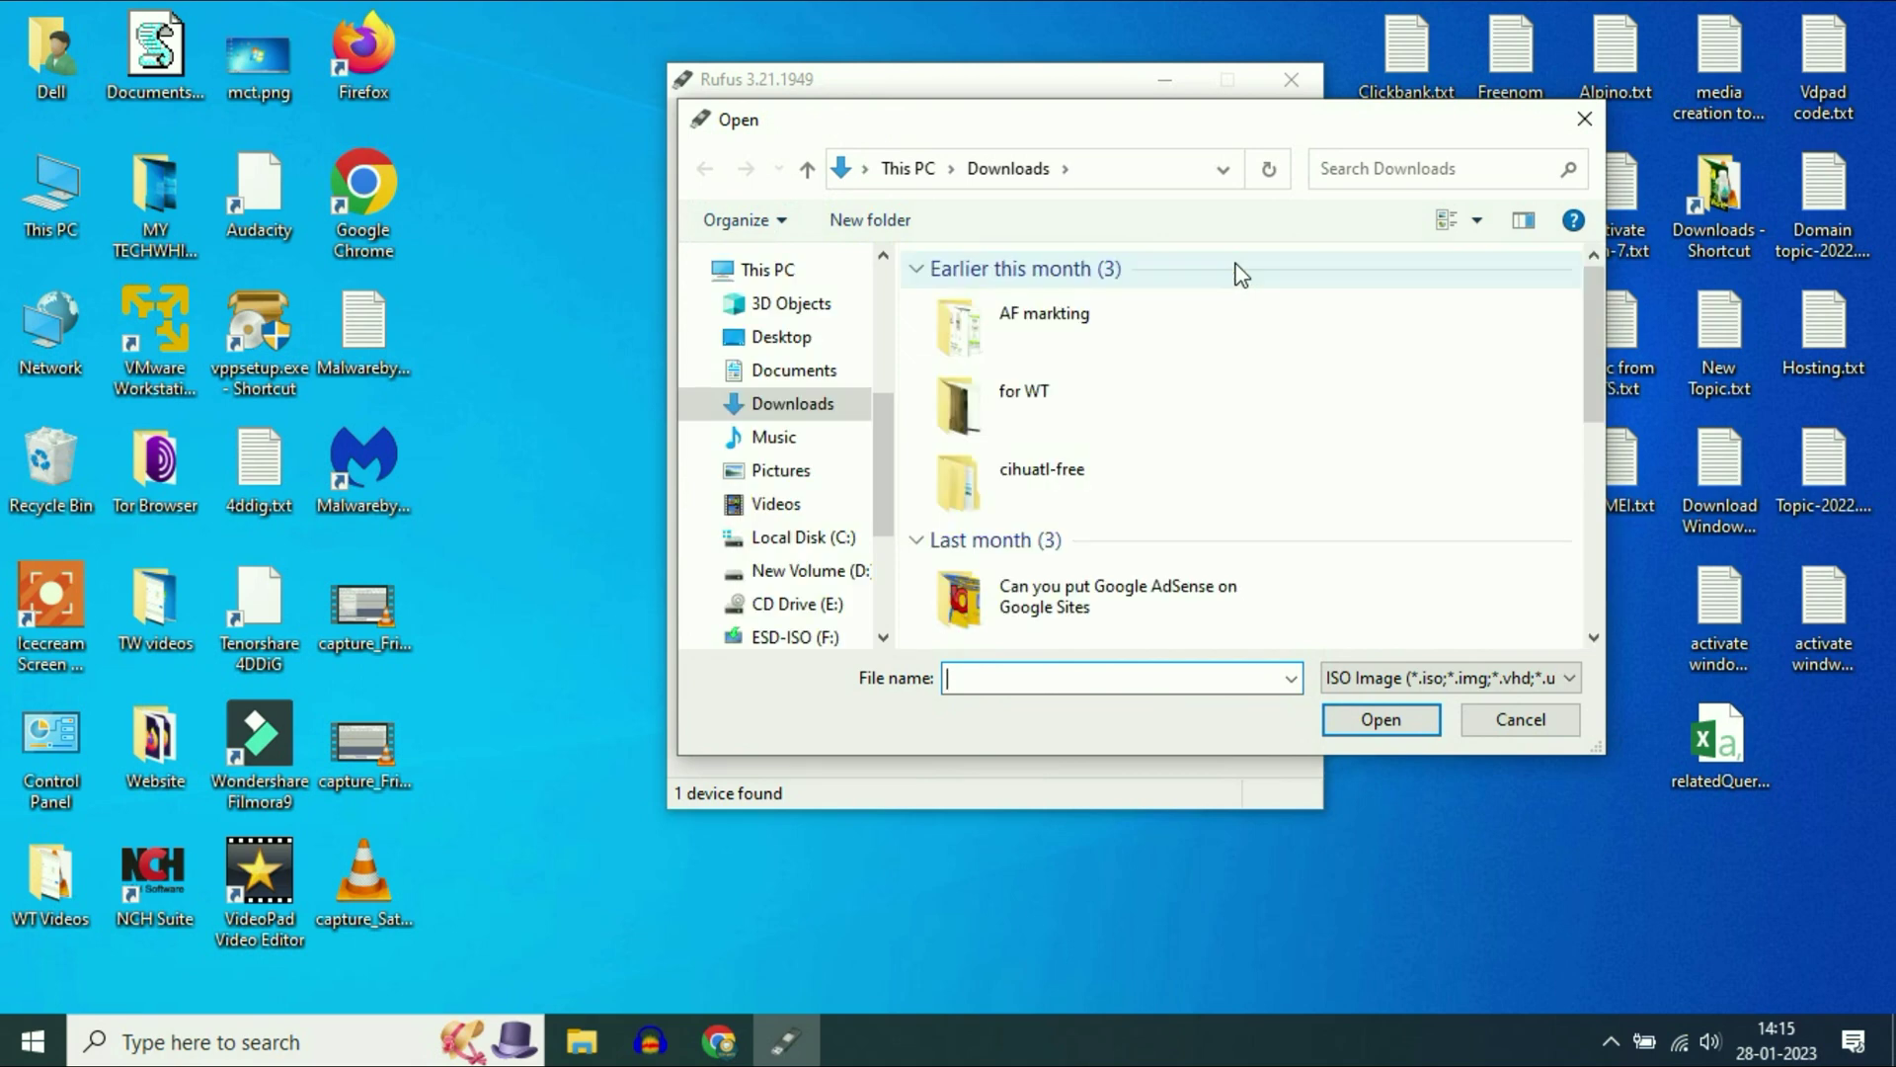
click(792, 336)
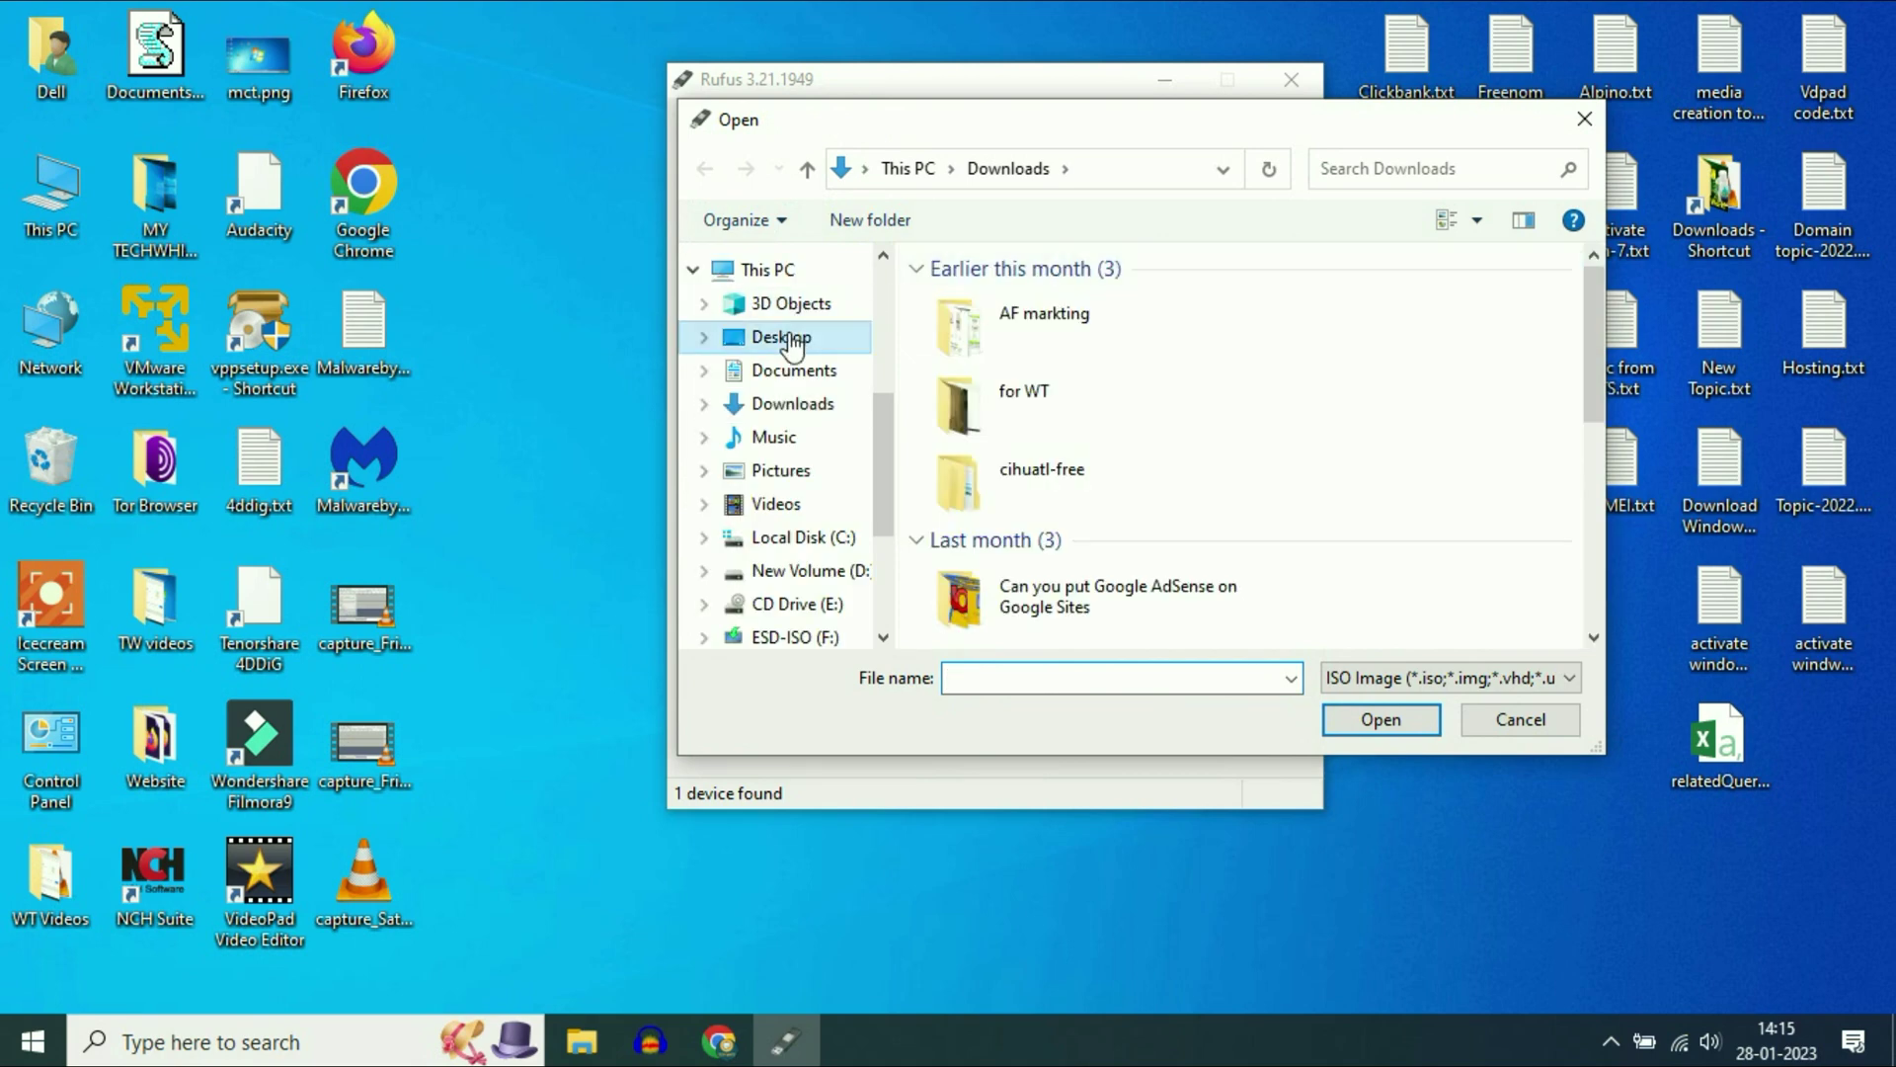
click(1009, 332)
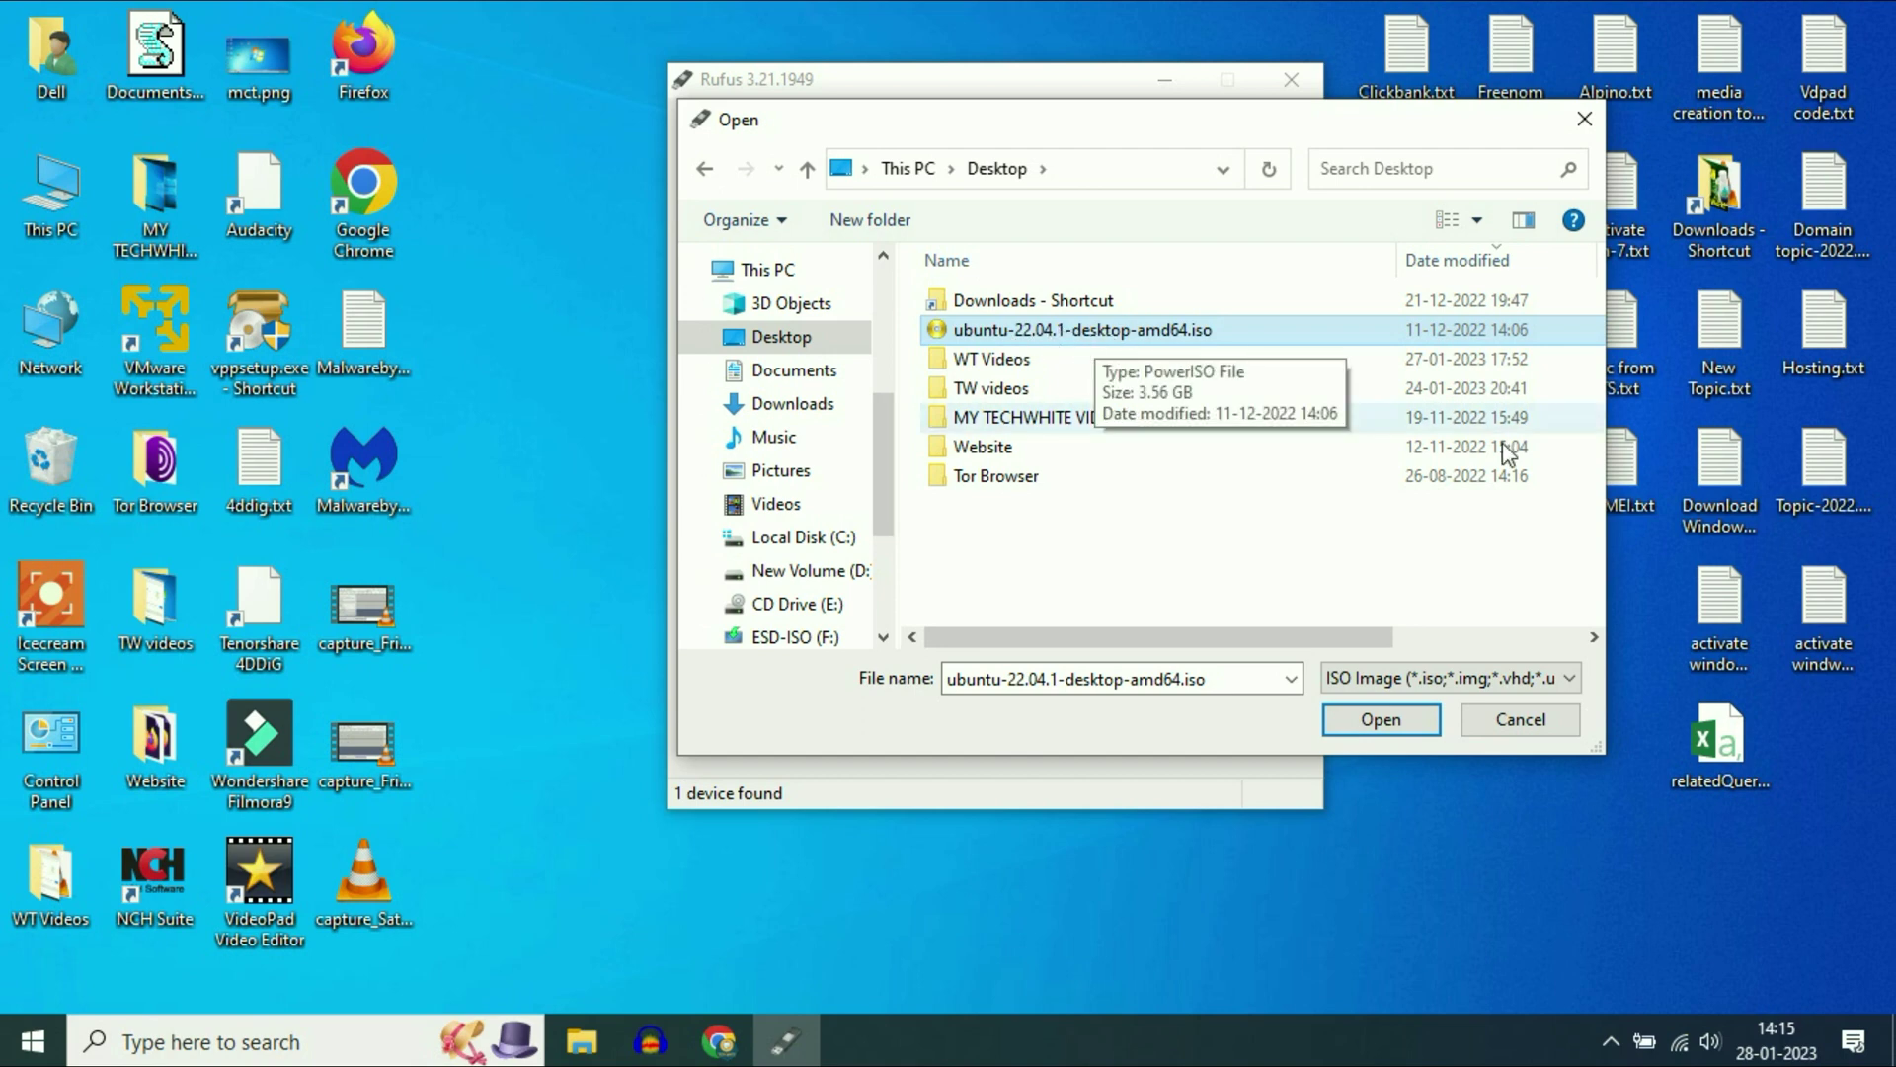
click(1380, 719)
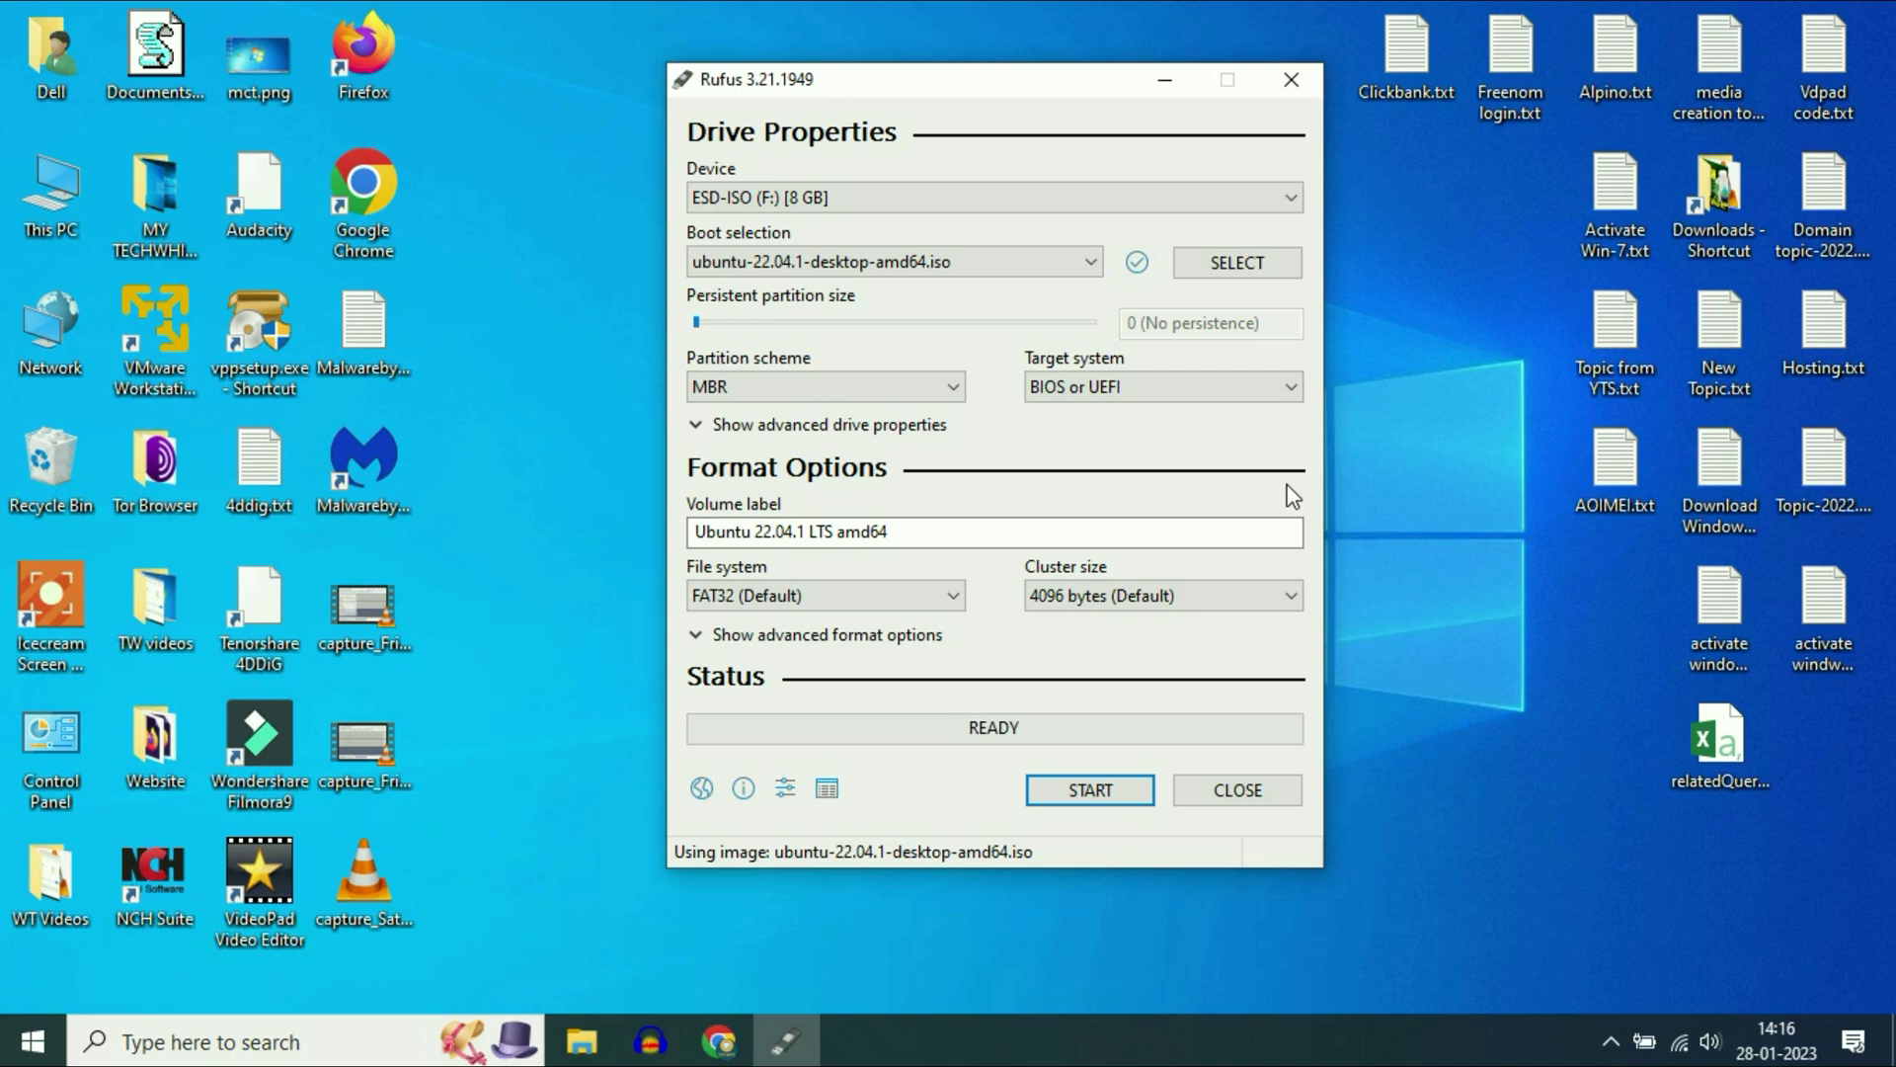
- Write the image in ISO image mode, confirm erasing the drive, then close Rufus
click(1088, 789)
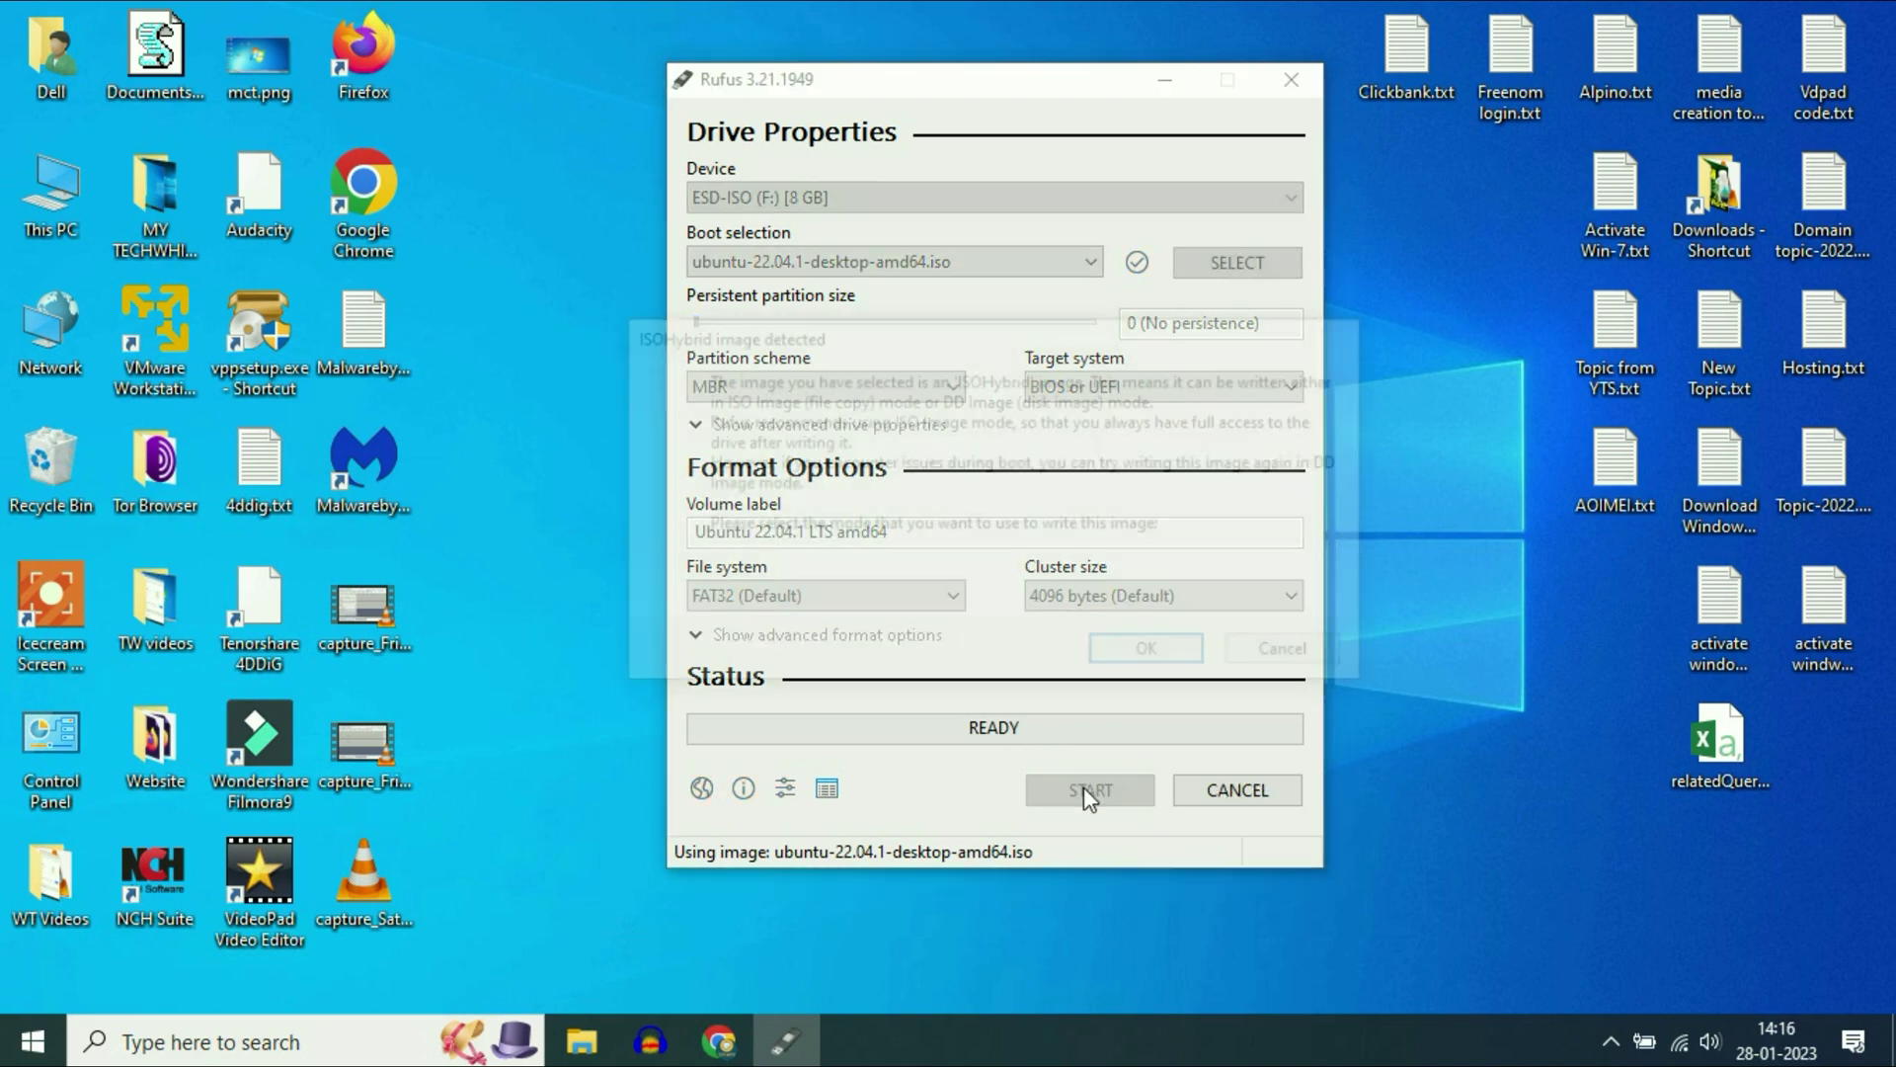
click(1143, 654)
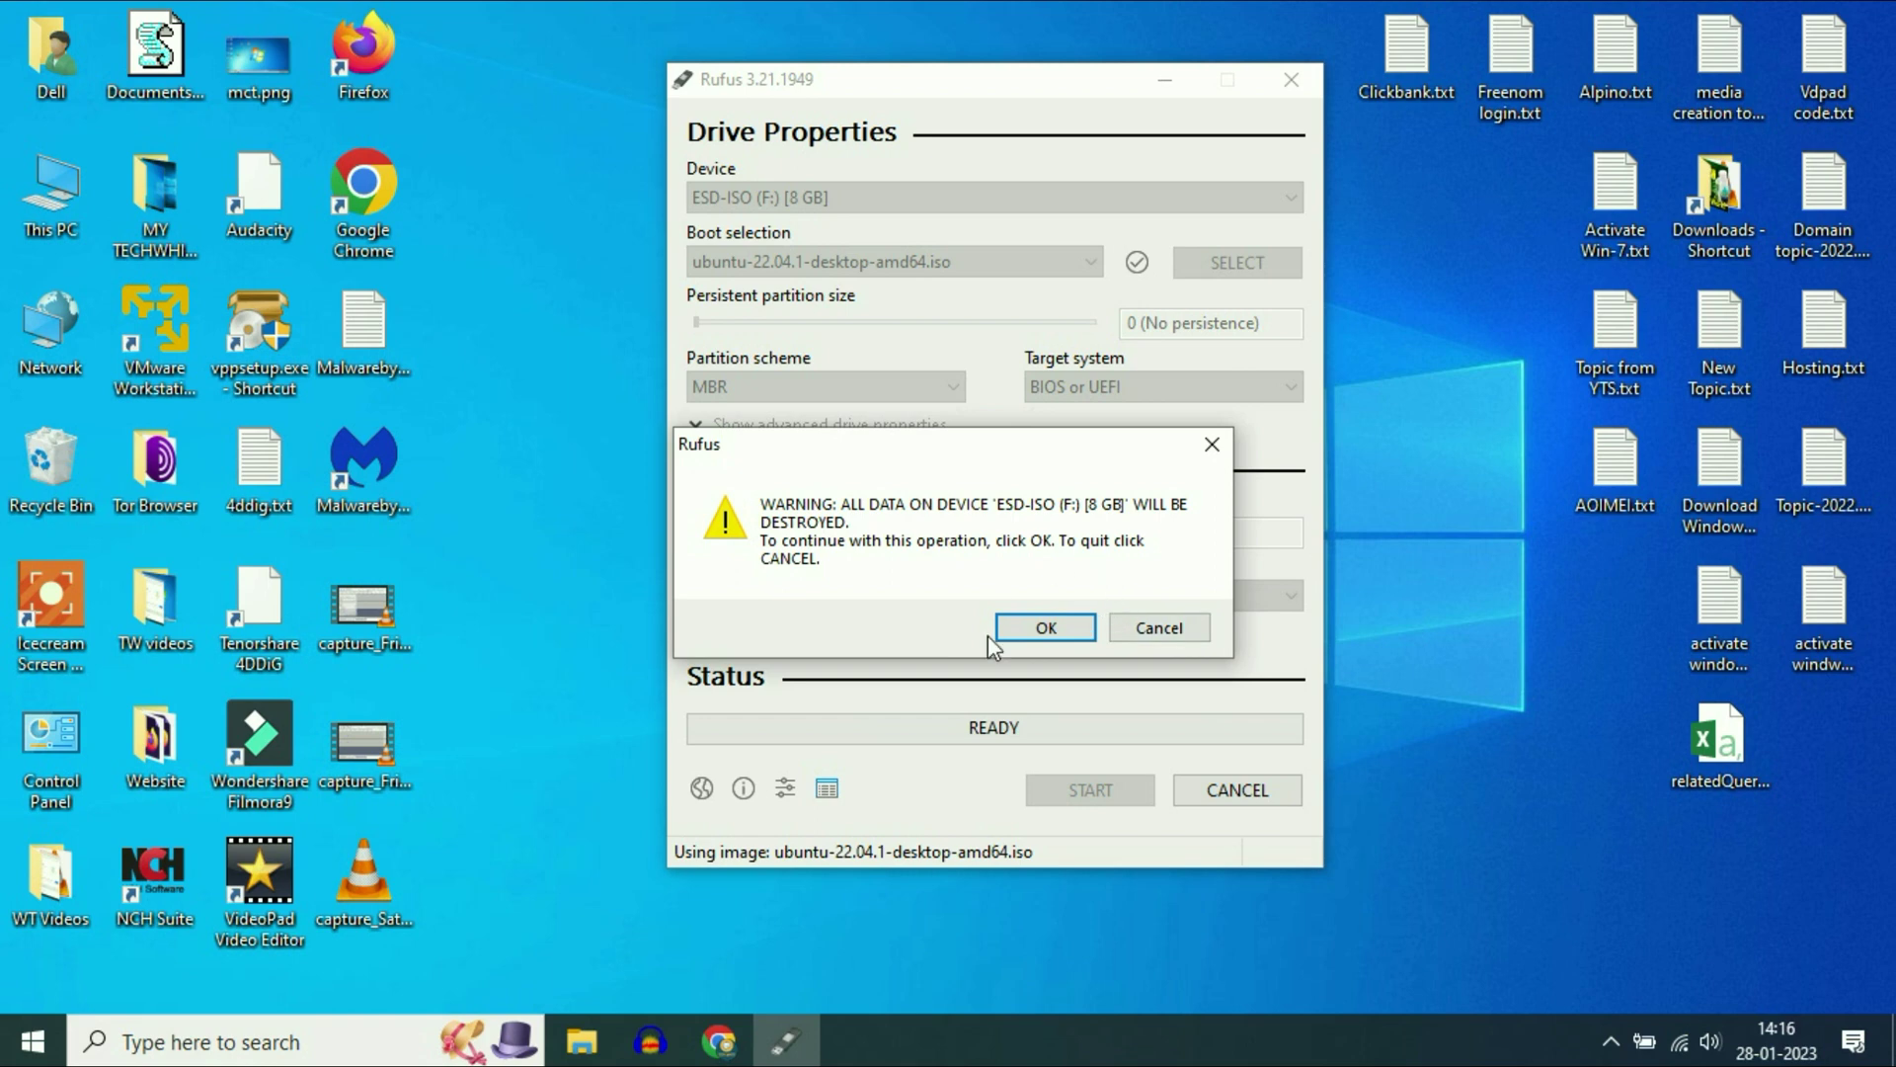
click(1044, 629)
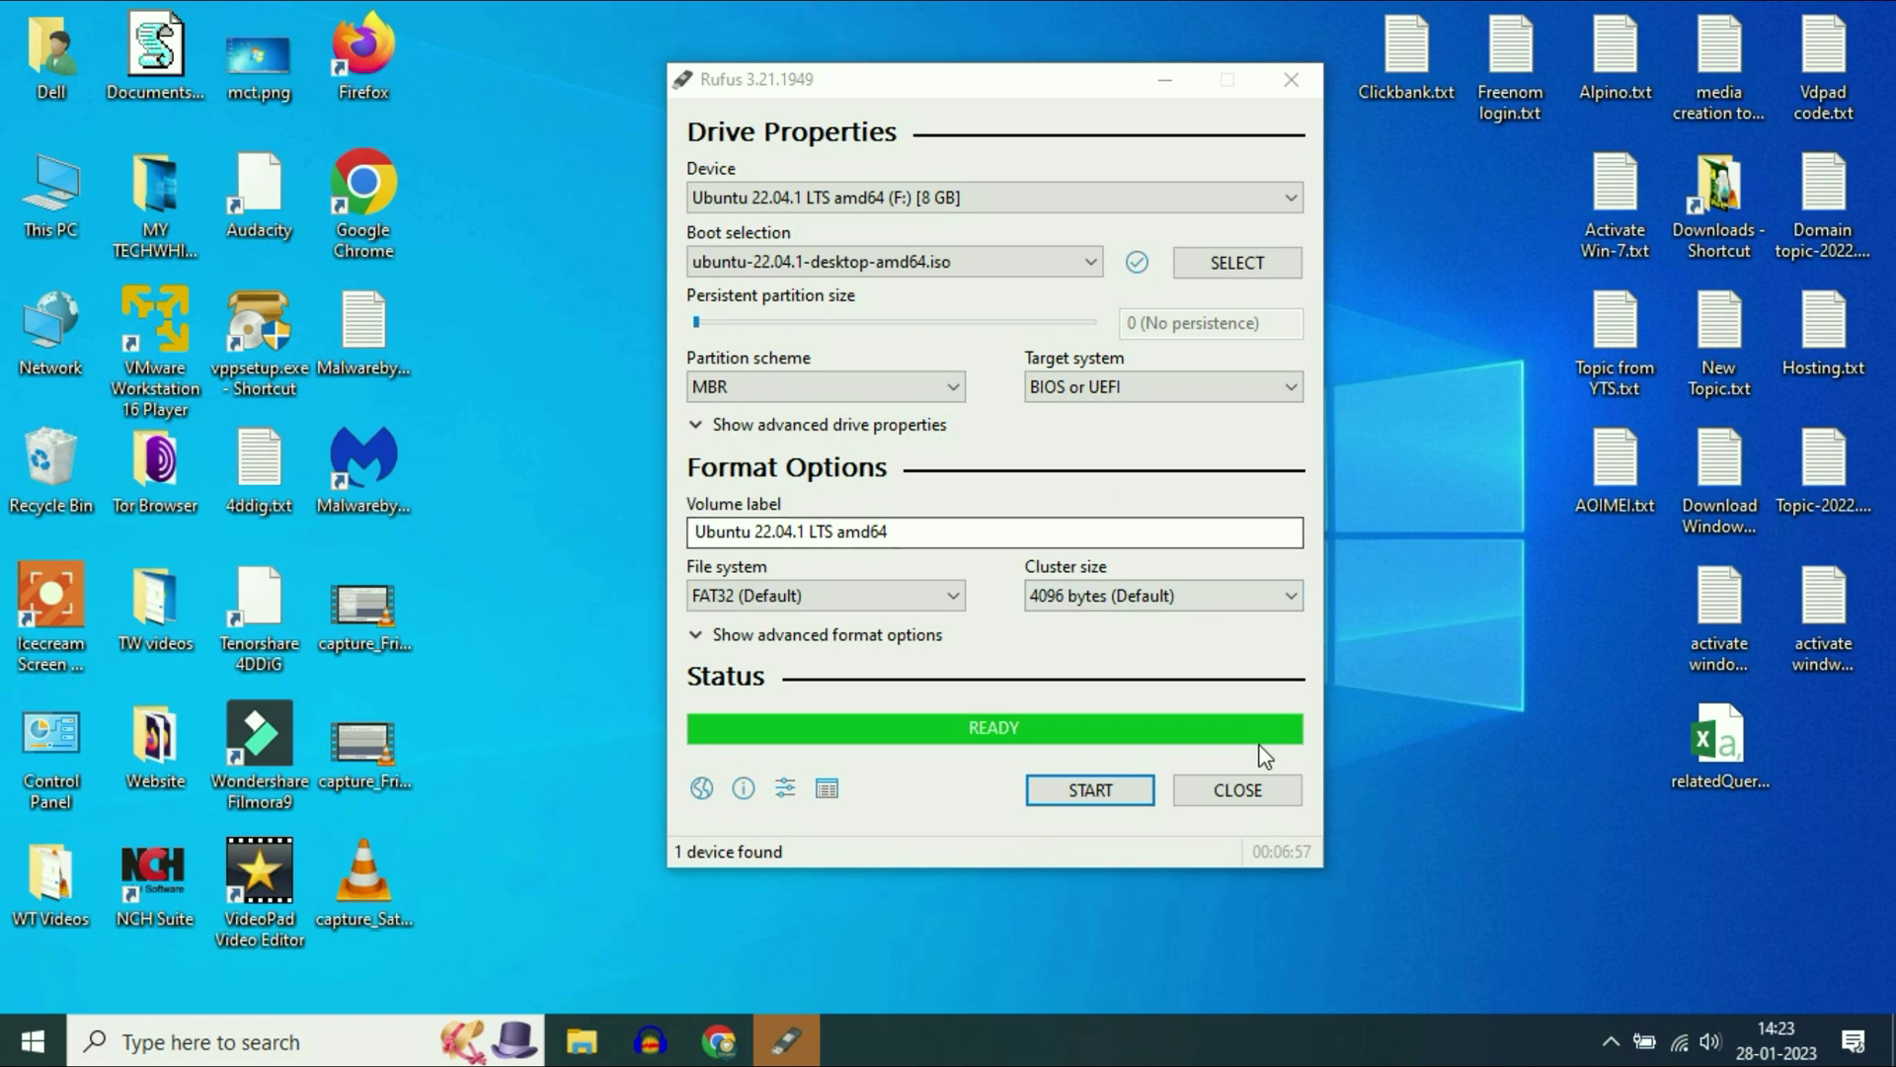
click(1239, 790)
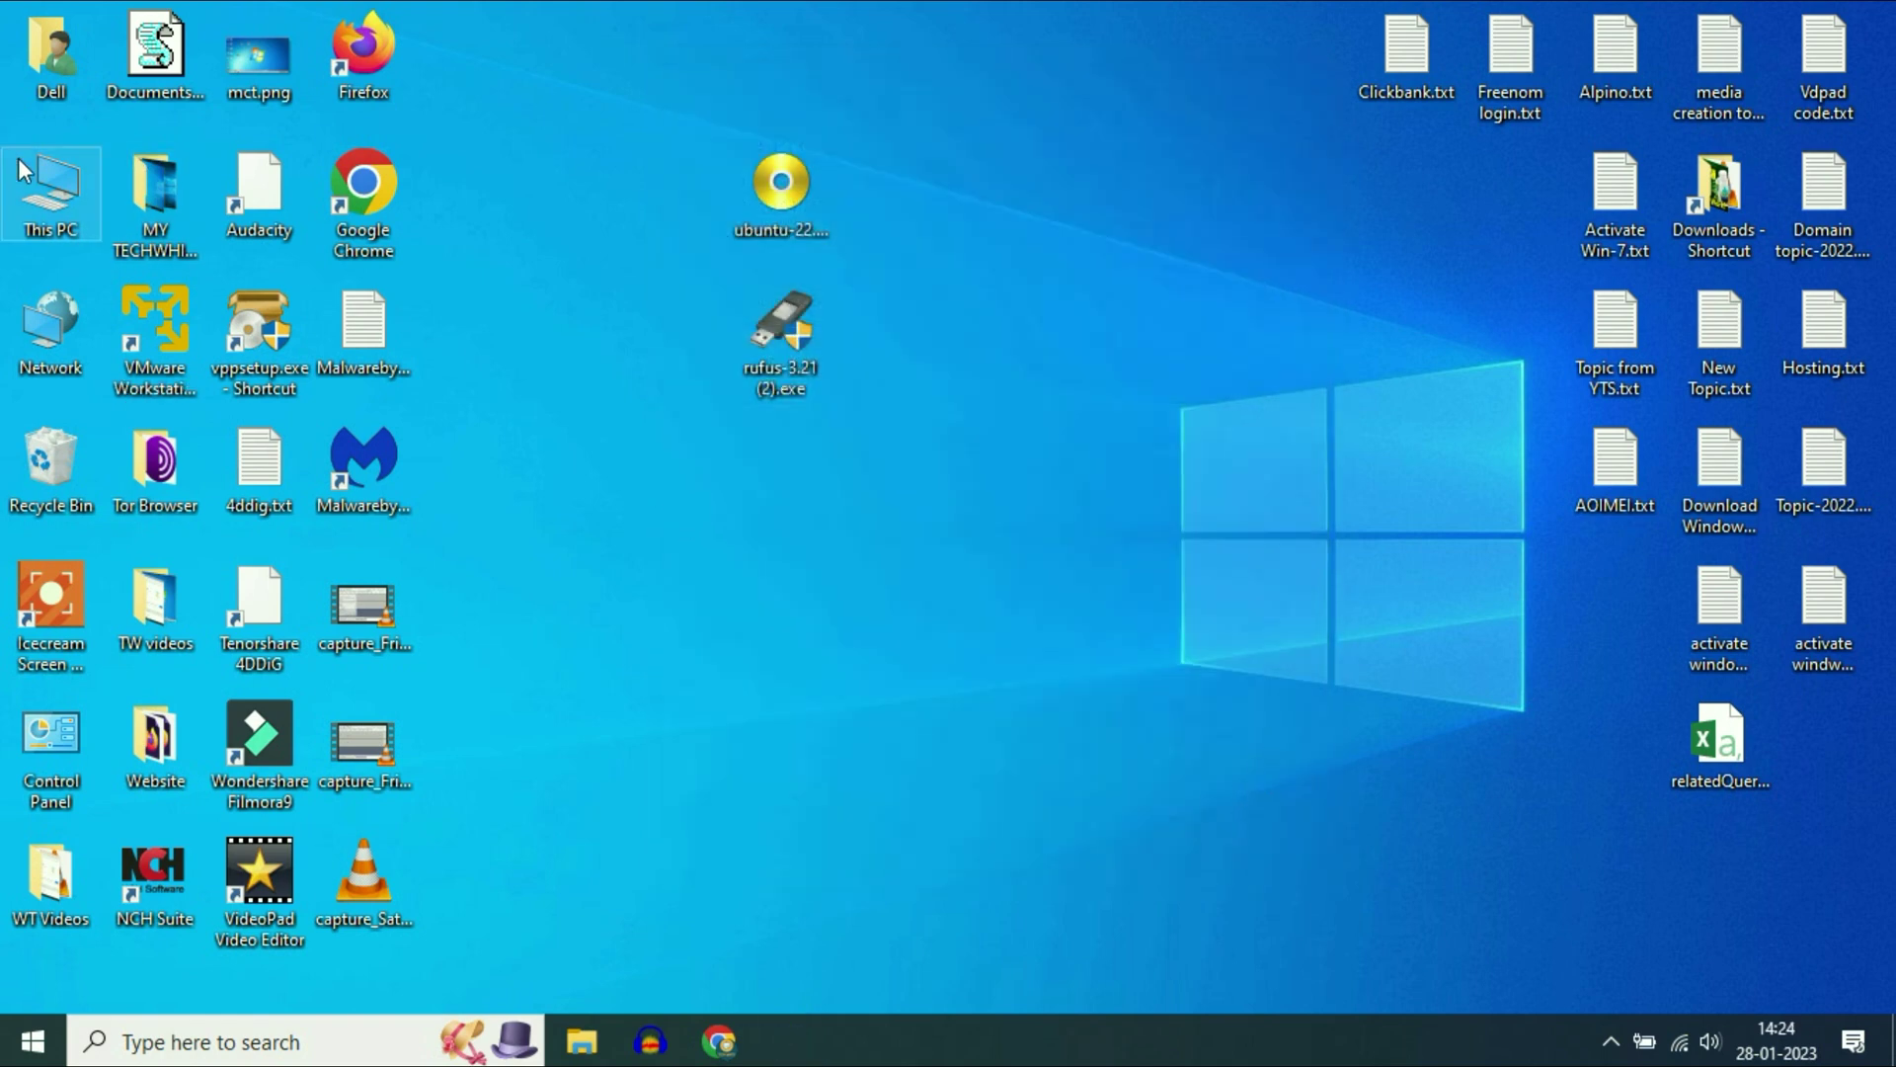
- Confirm the USB now appears as UBUNTU 22_0 (F:) in This PC, then close it
double_click(68, 221)
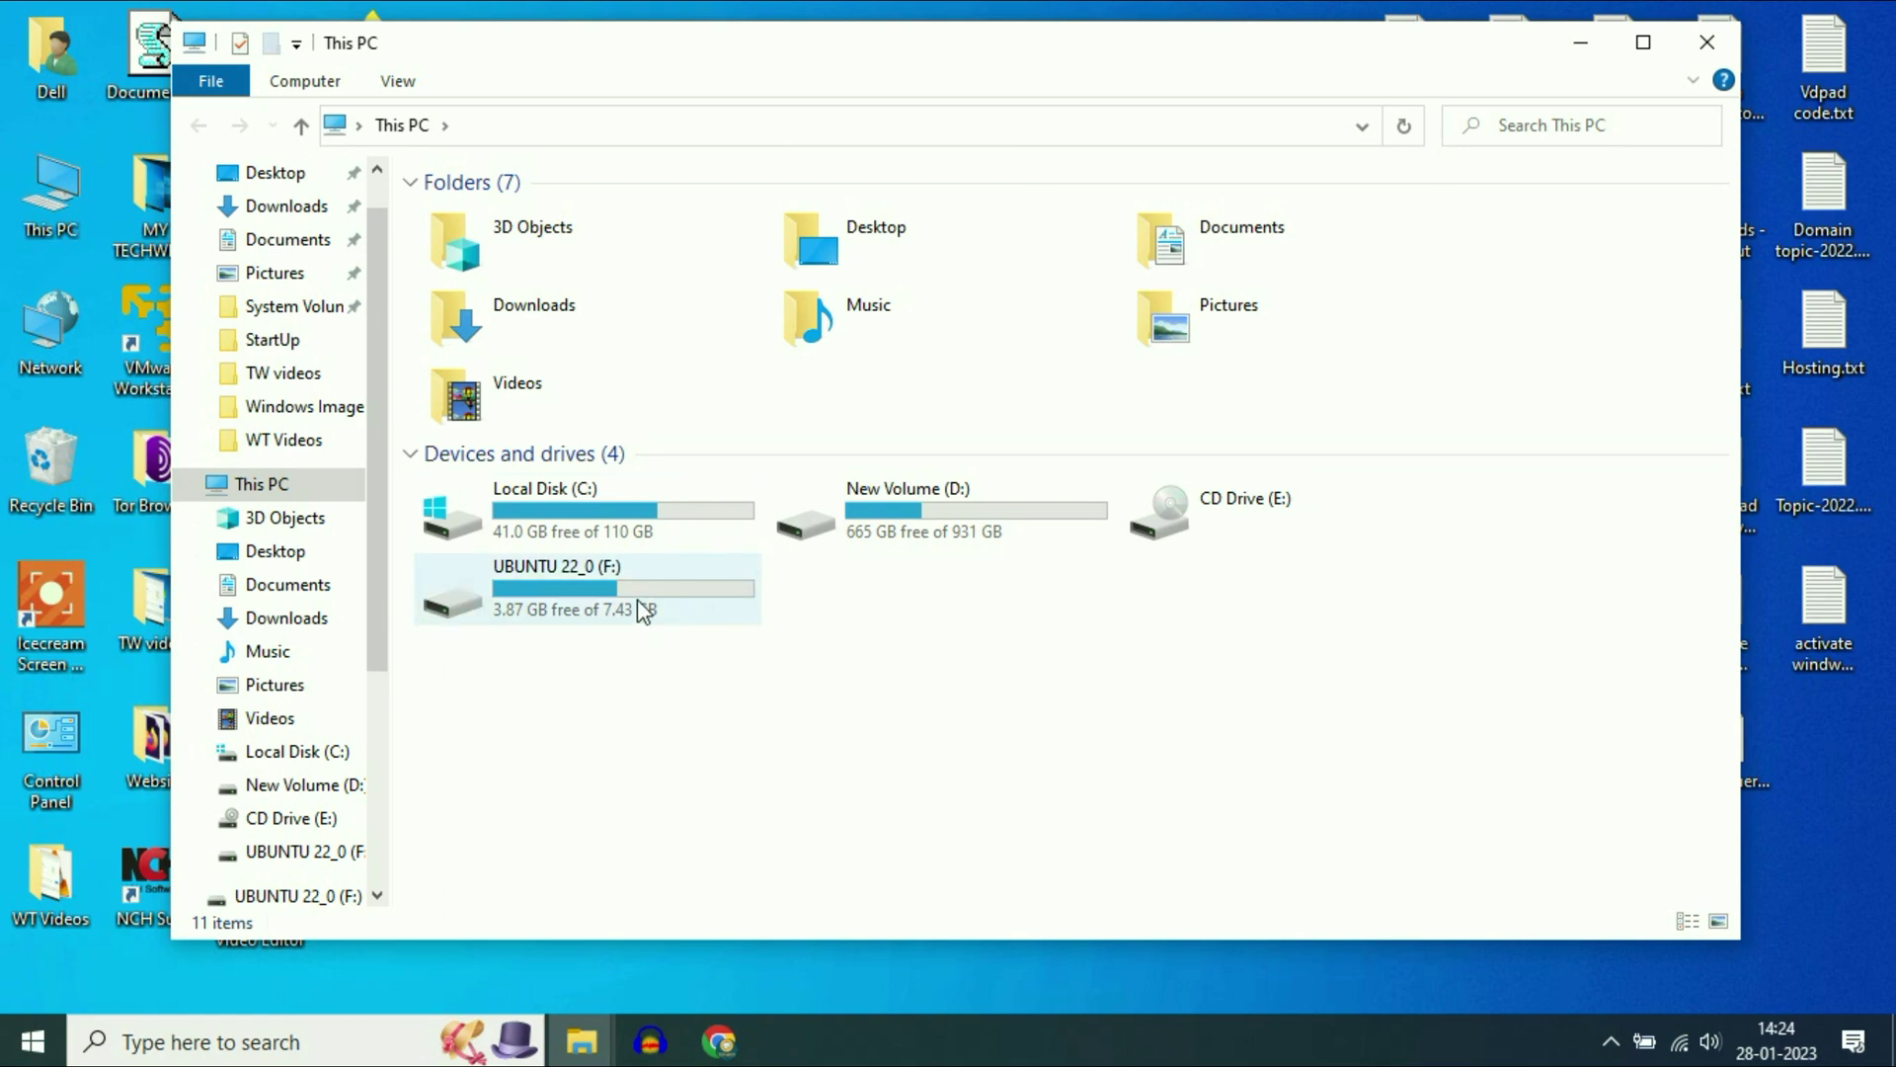
click(655, 598)
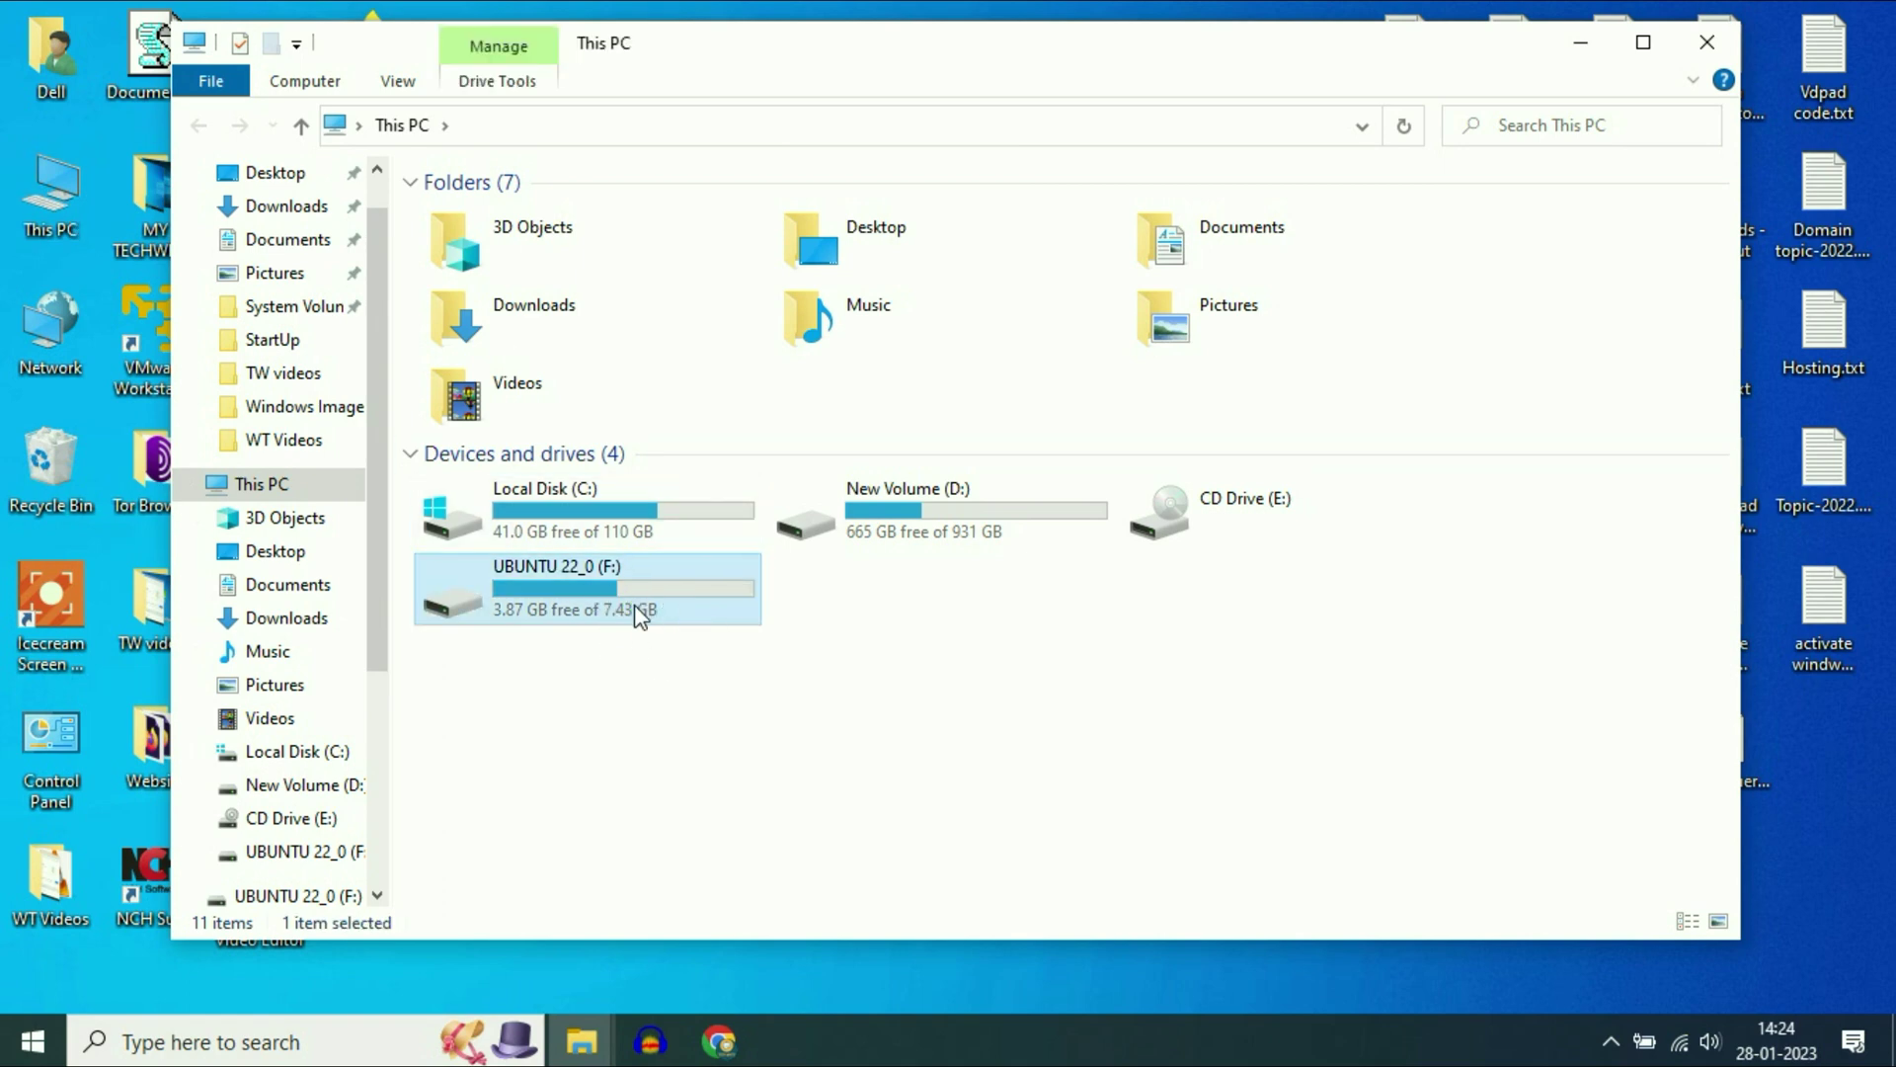
click(1706, 44)
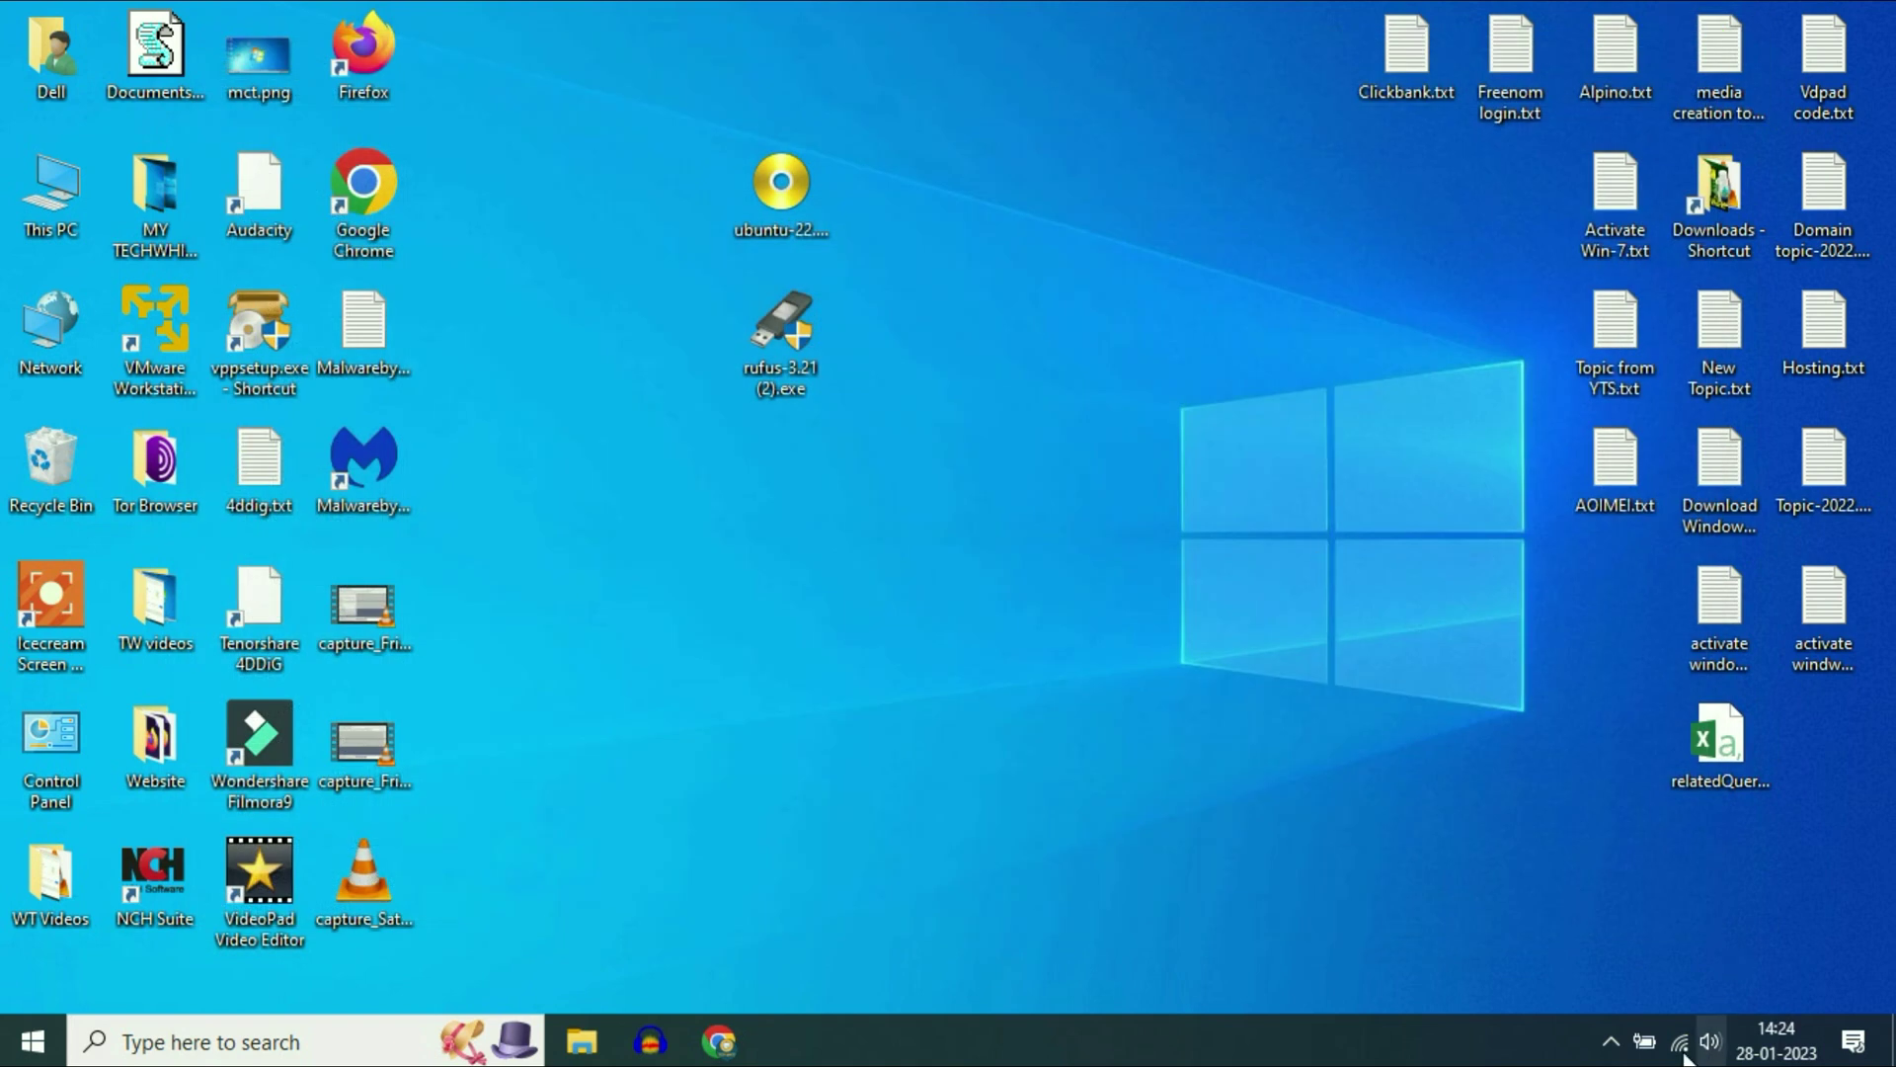
- Safely eject the Cruzer Blade USB drive from the notification area
click(1618, 1050)
click(1667, 933)
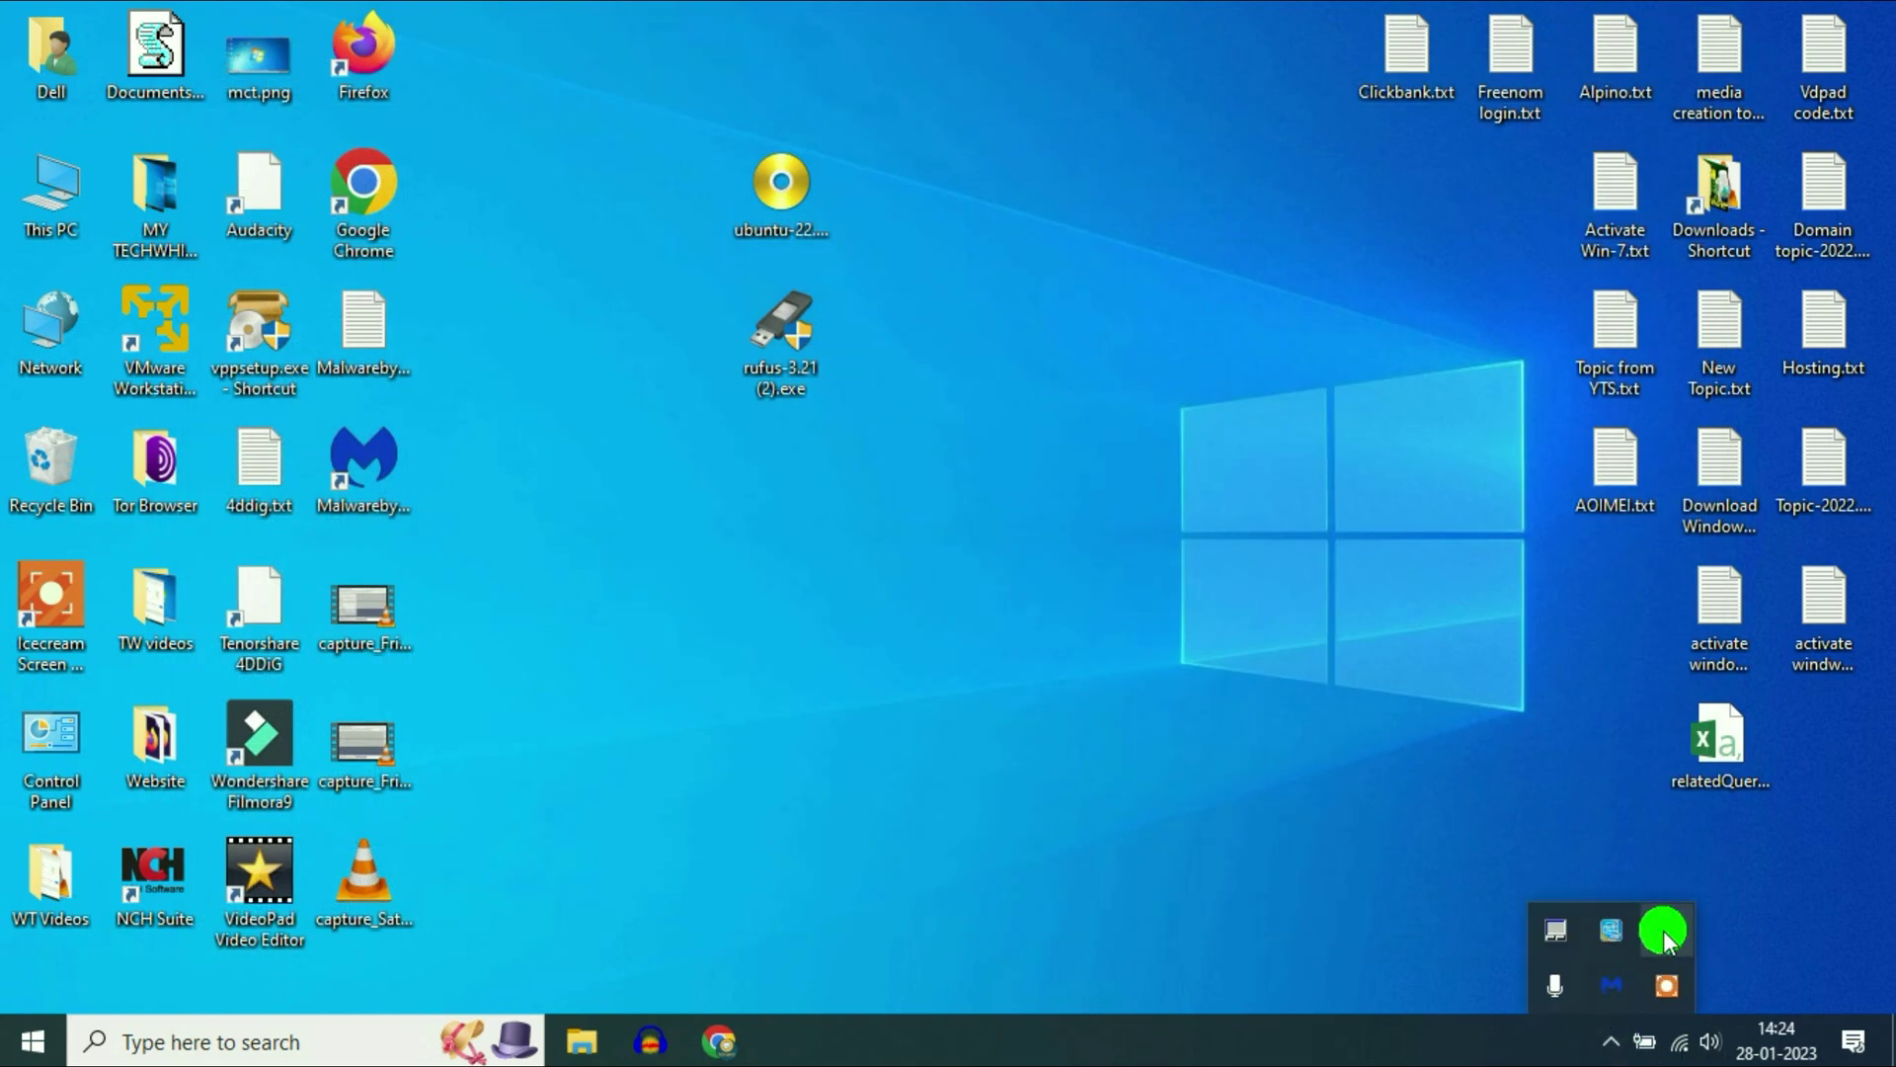
click(1676, 889)
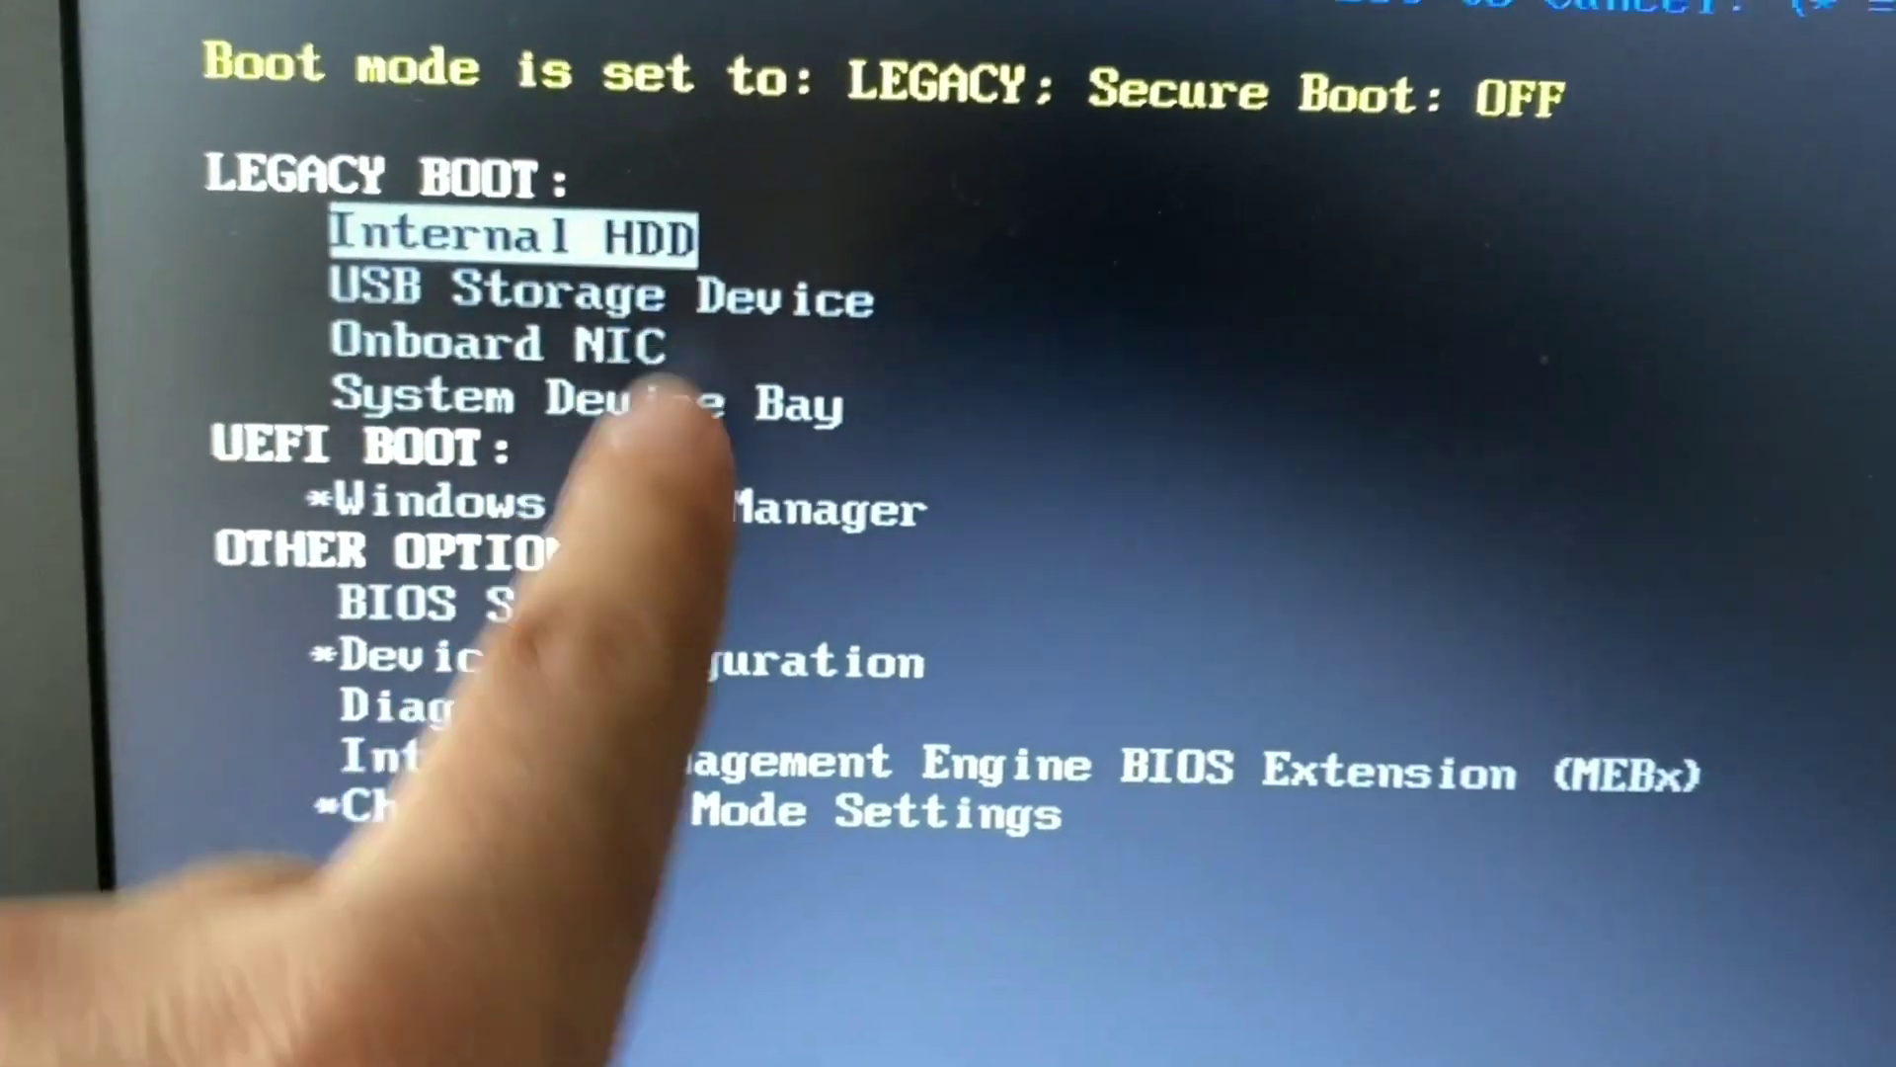
- Boot from USB Storage Device and start Try or Install Ubuntu in GRUB
key(Down)
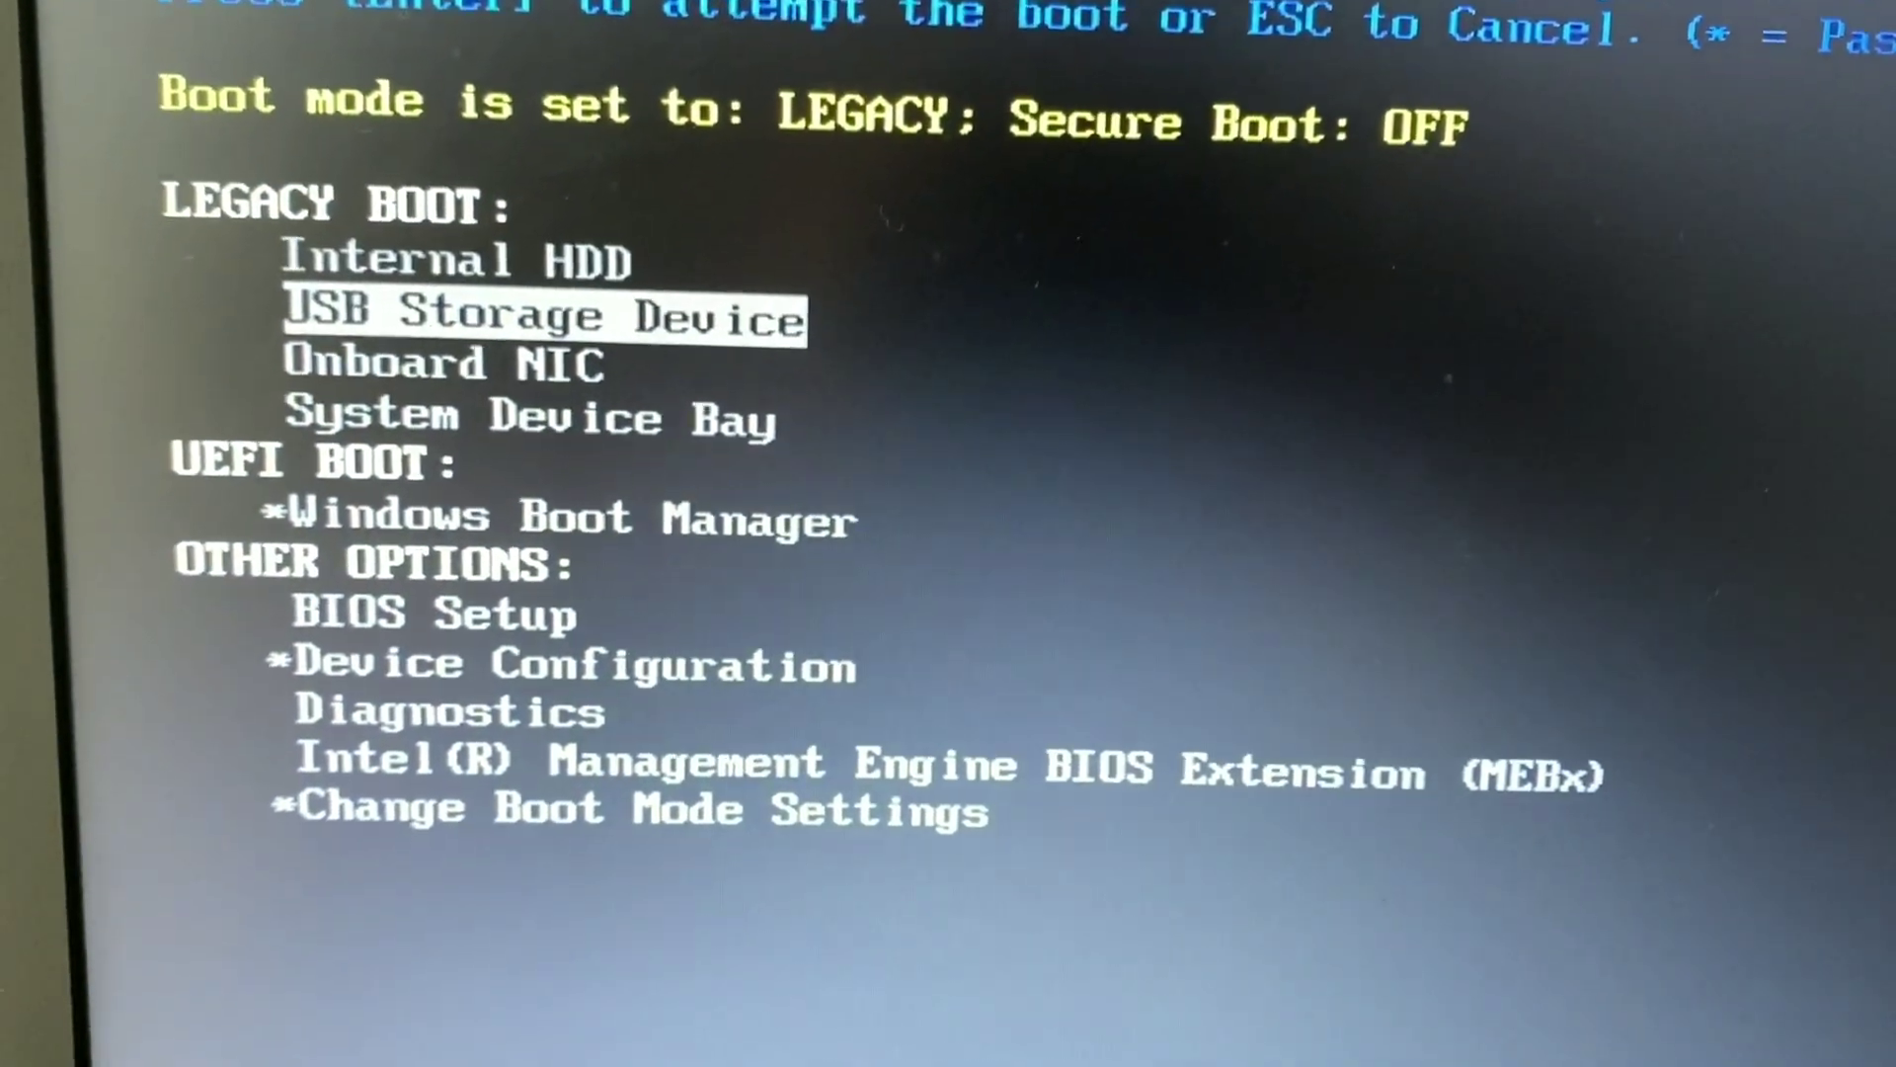
key(Return)
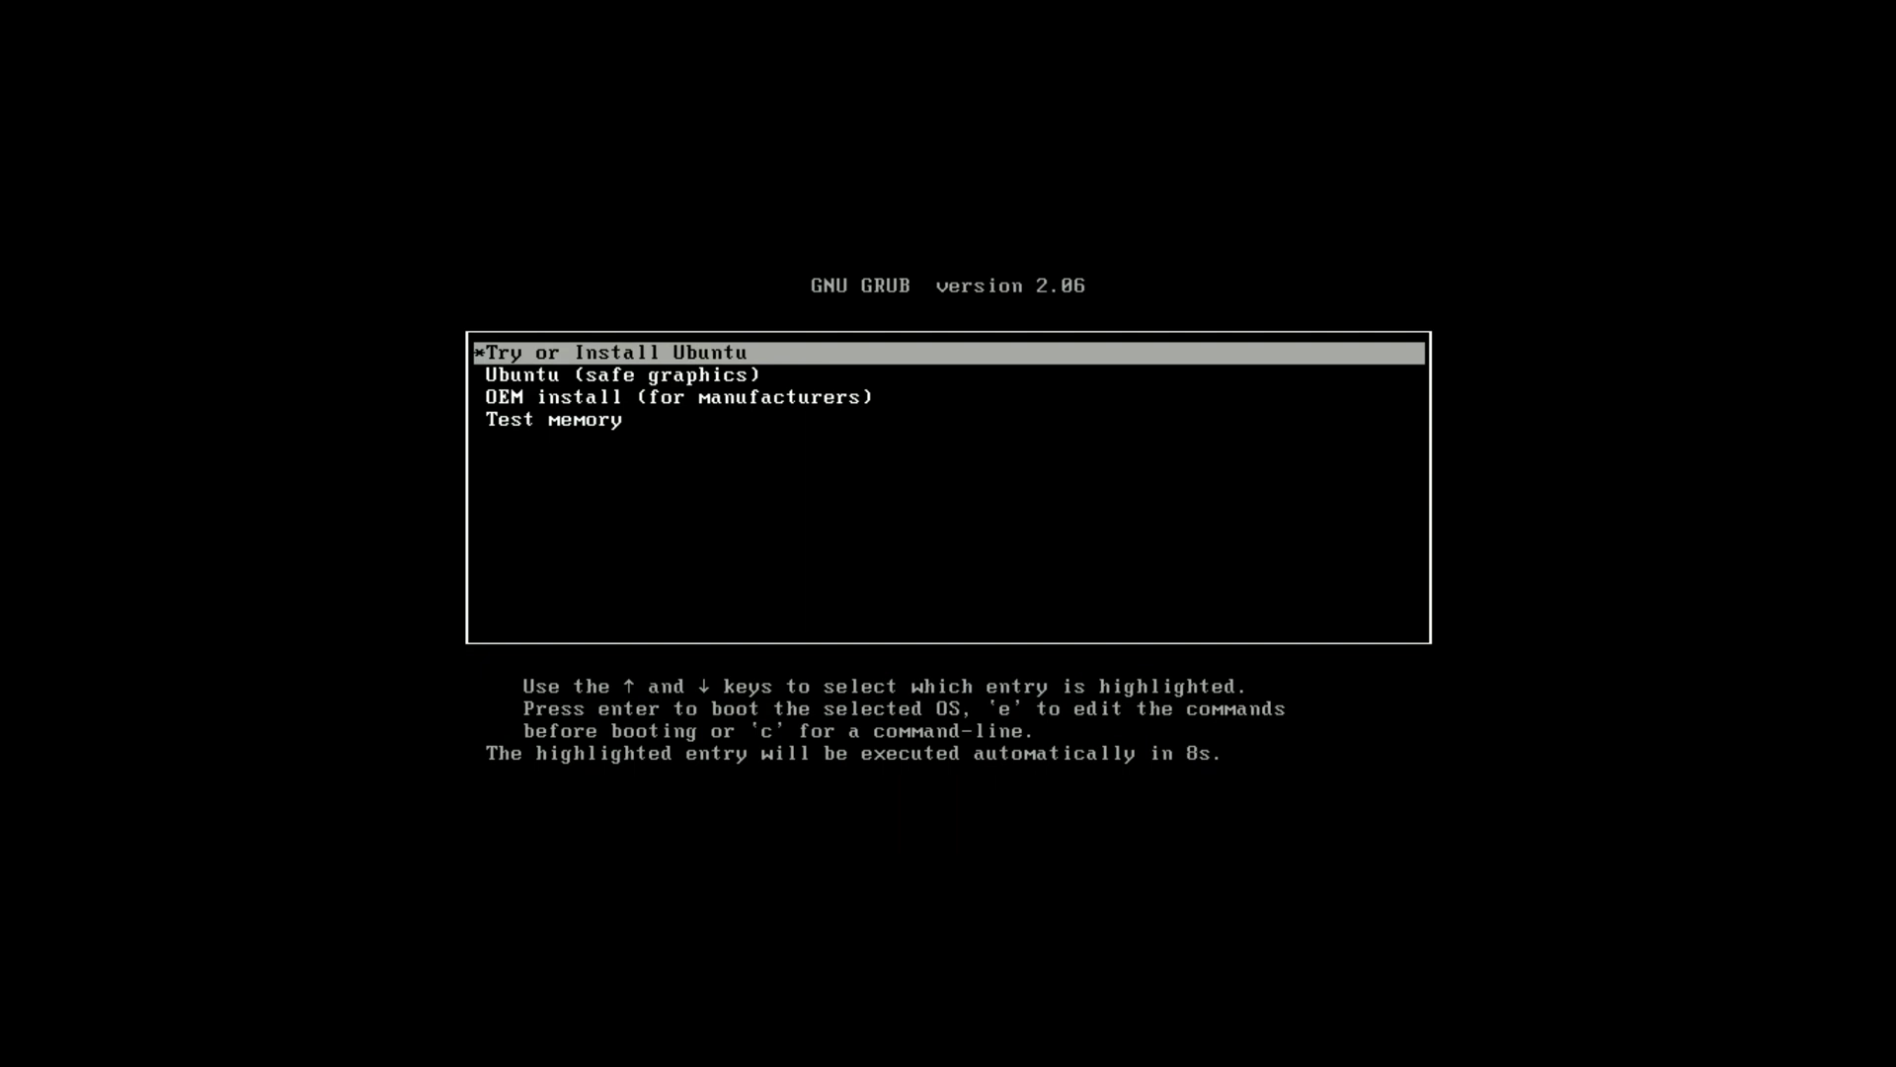
key(Return)
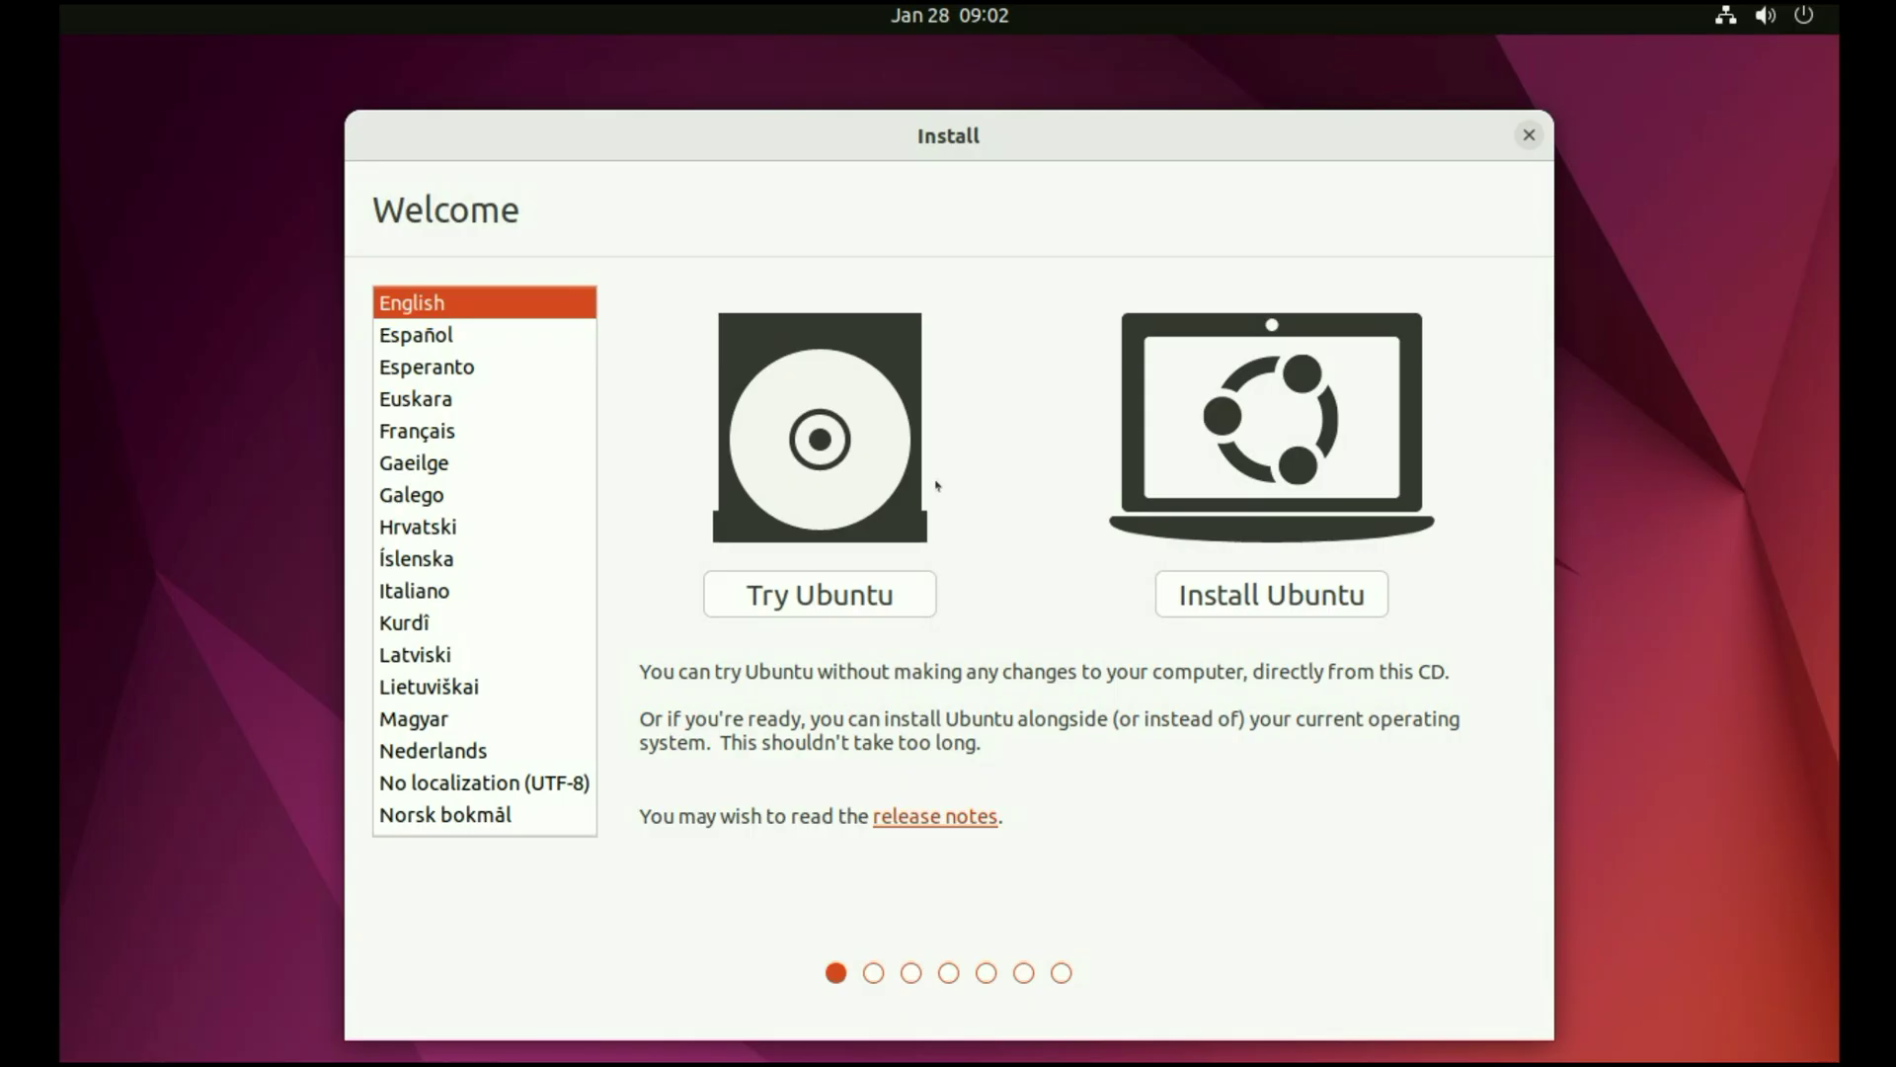
- Choose English, Install Ubuntu, English (US) keyboard, and normal installation with updates
click(424, 341)
click(424, 306)
click(1248, 605)
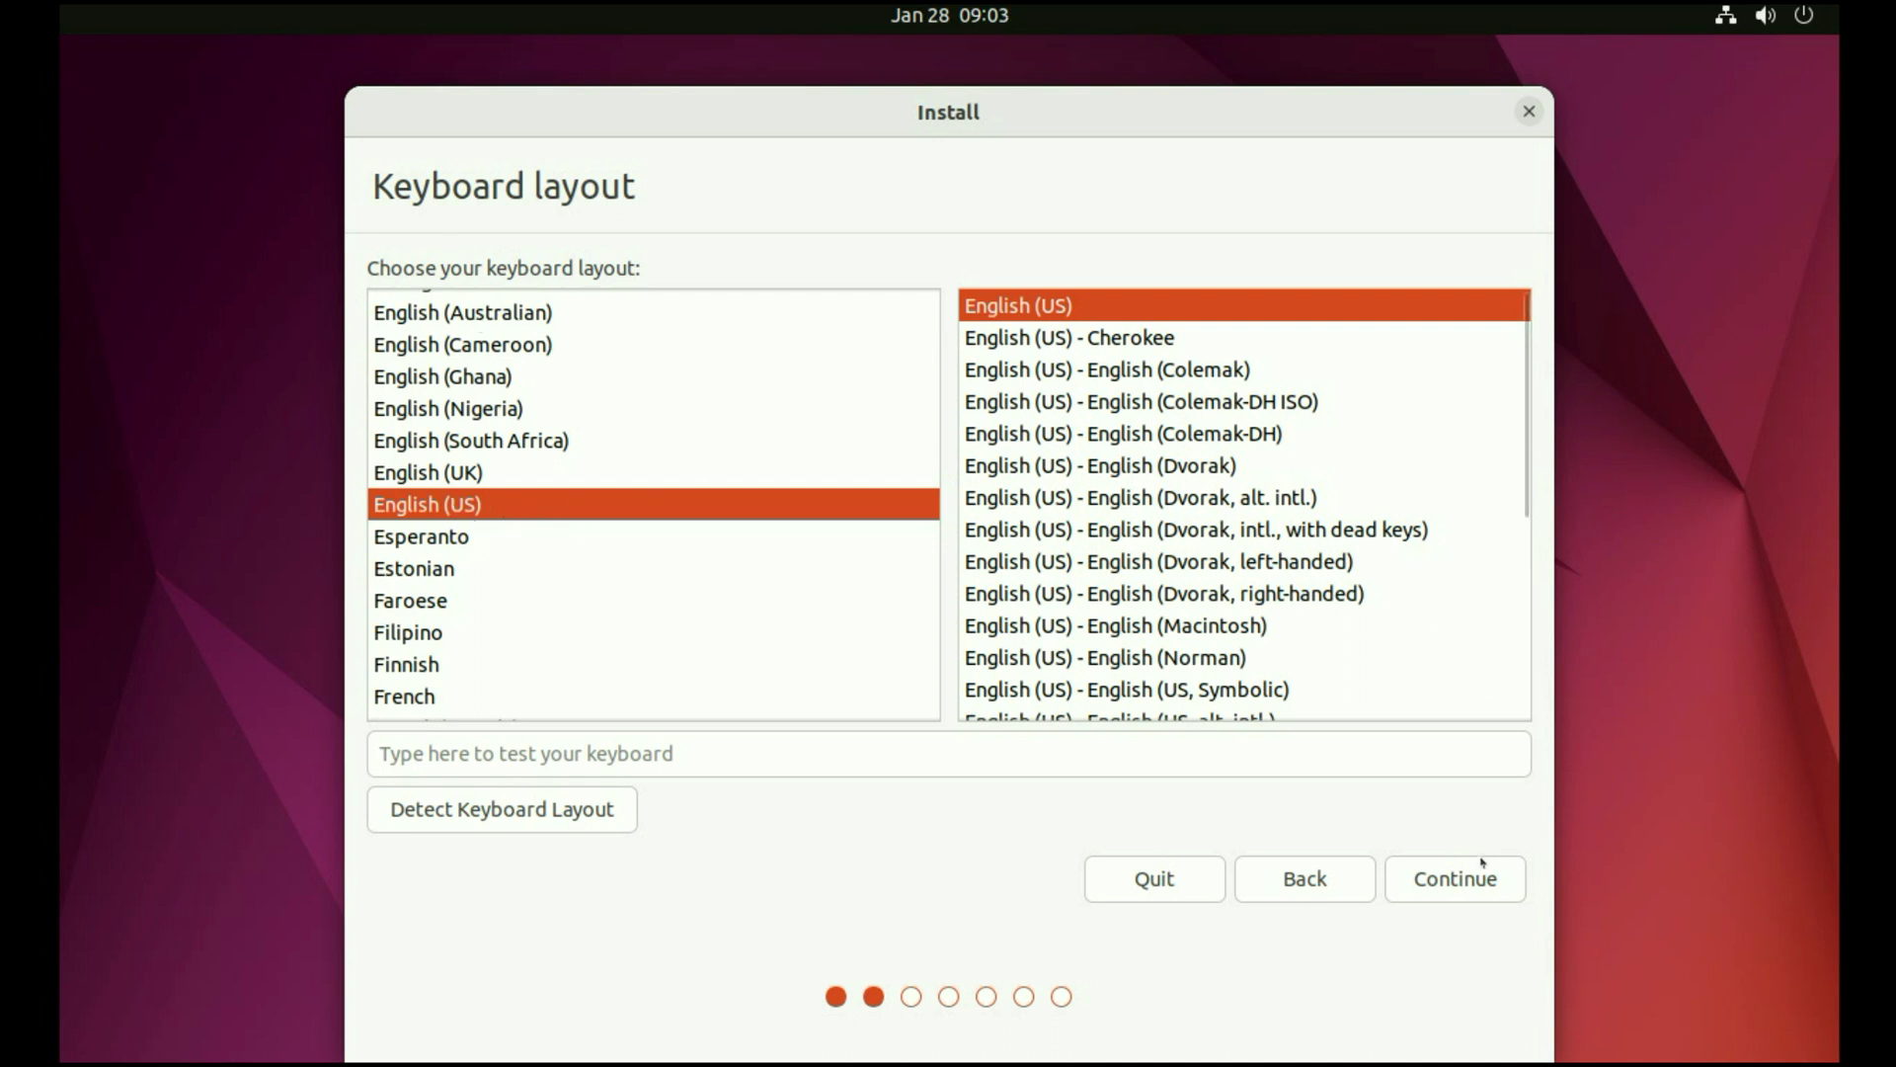
click(1454, 877)
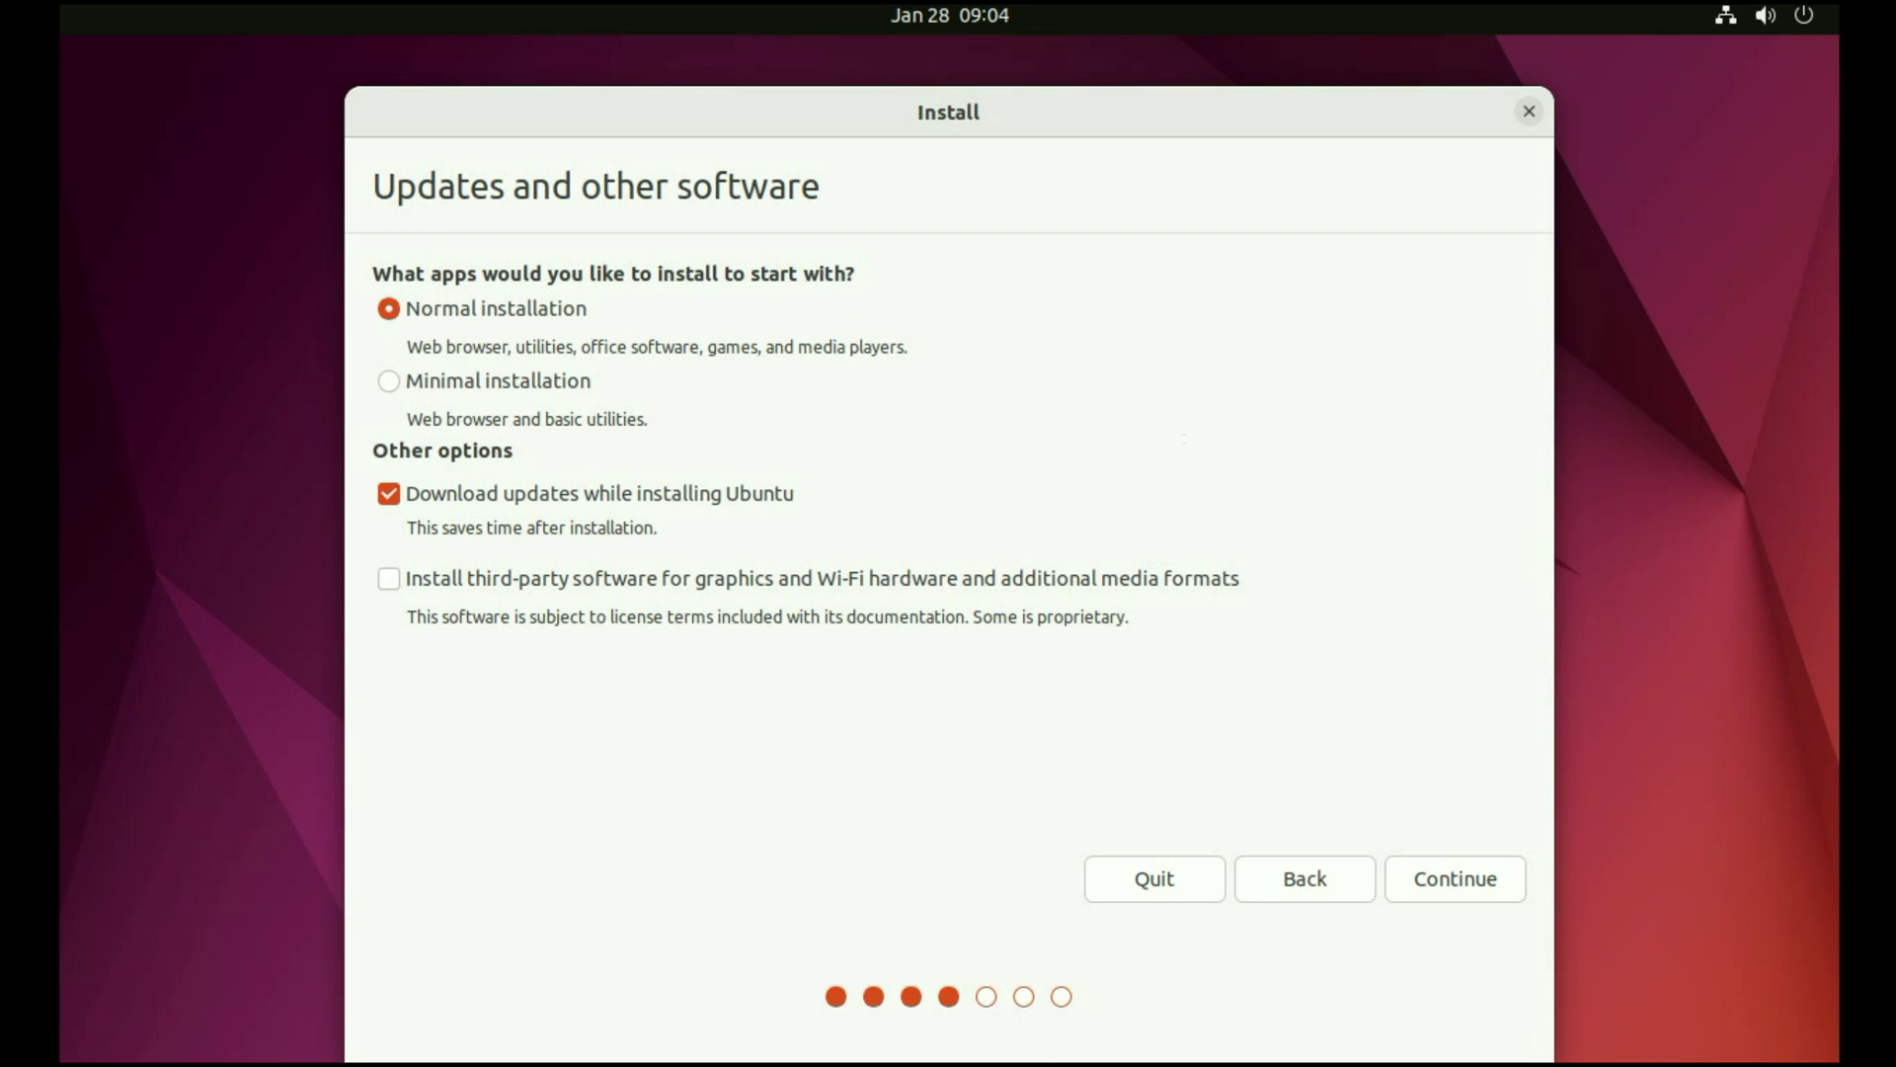
click(1456, 878)
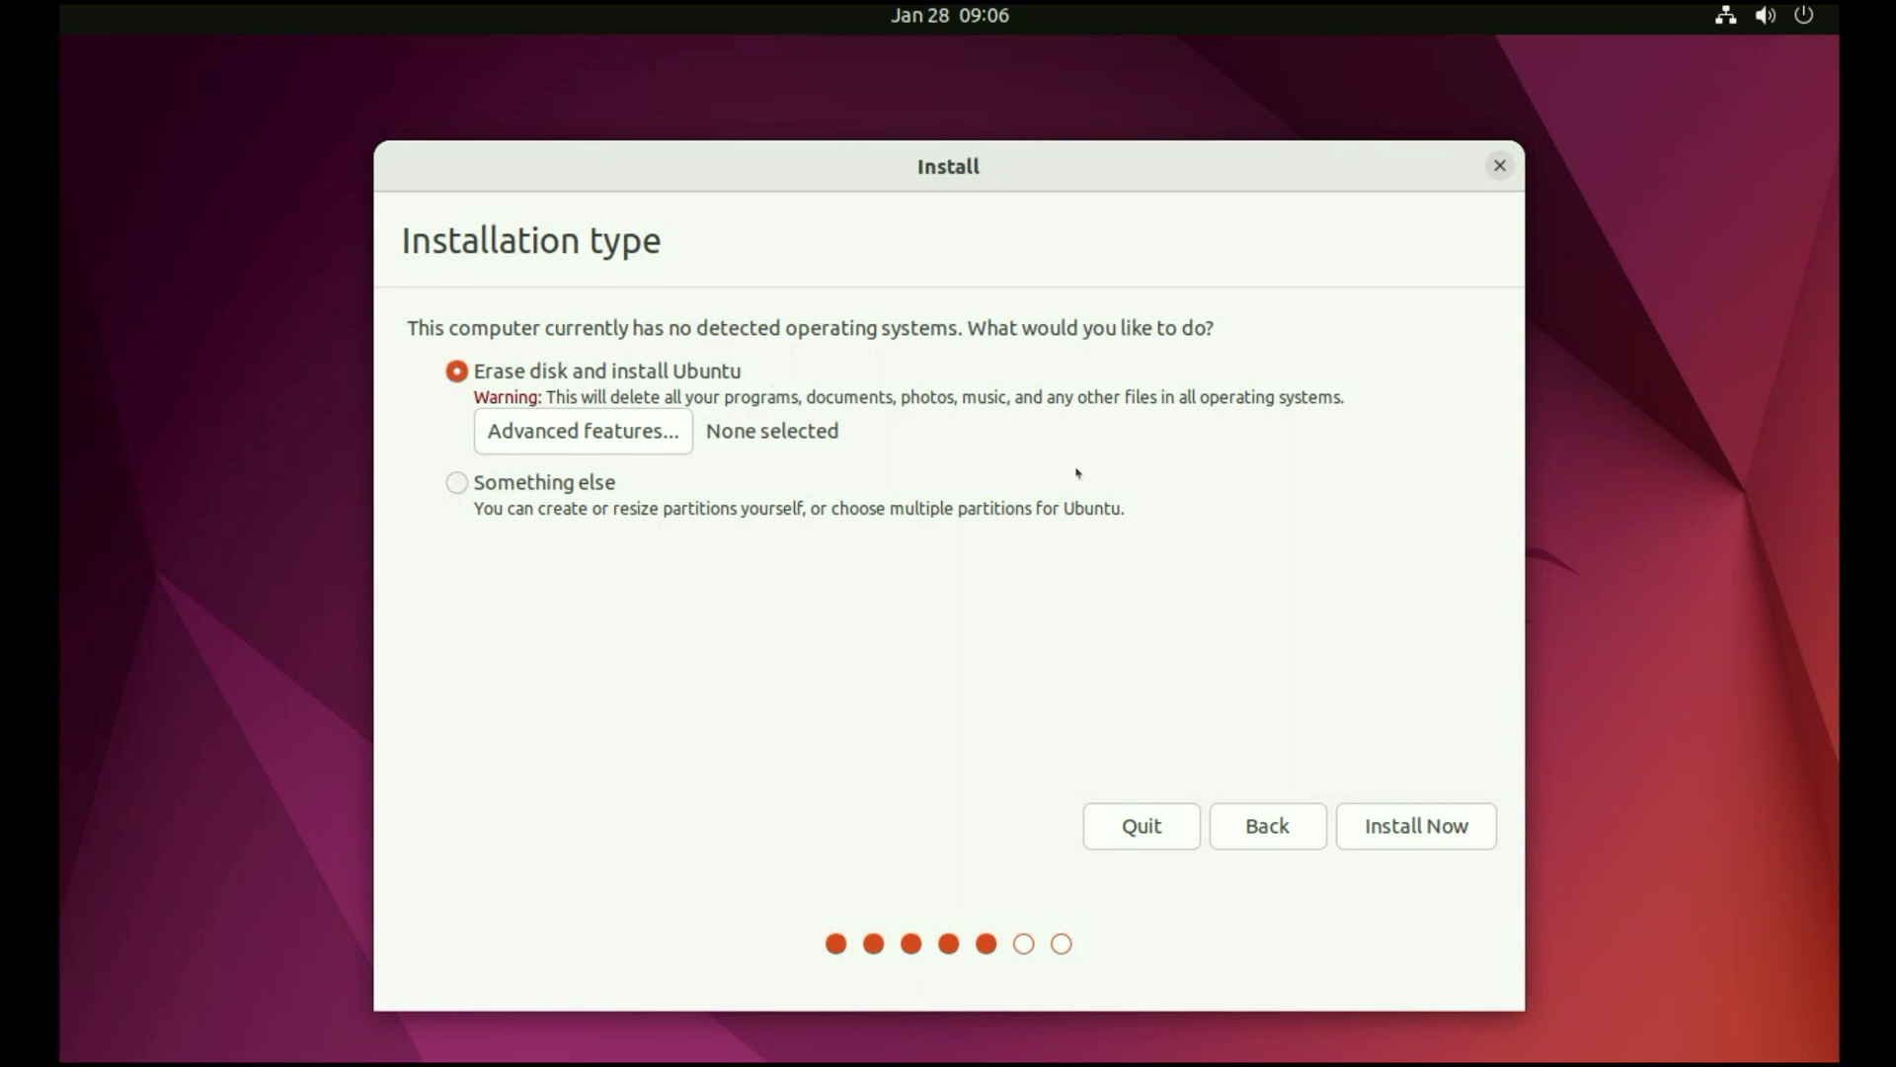
- Erase the disk to install Ubuntu and set the time zone to Kolkata
click(1441, 828)
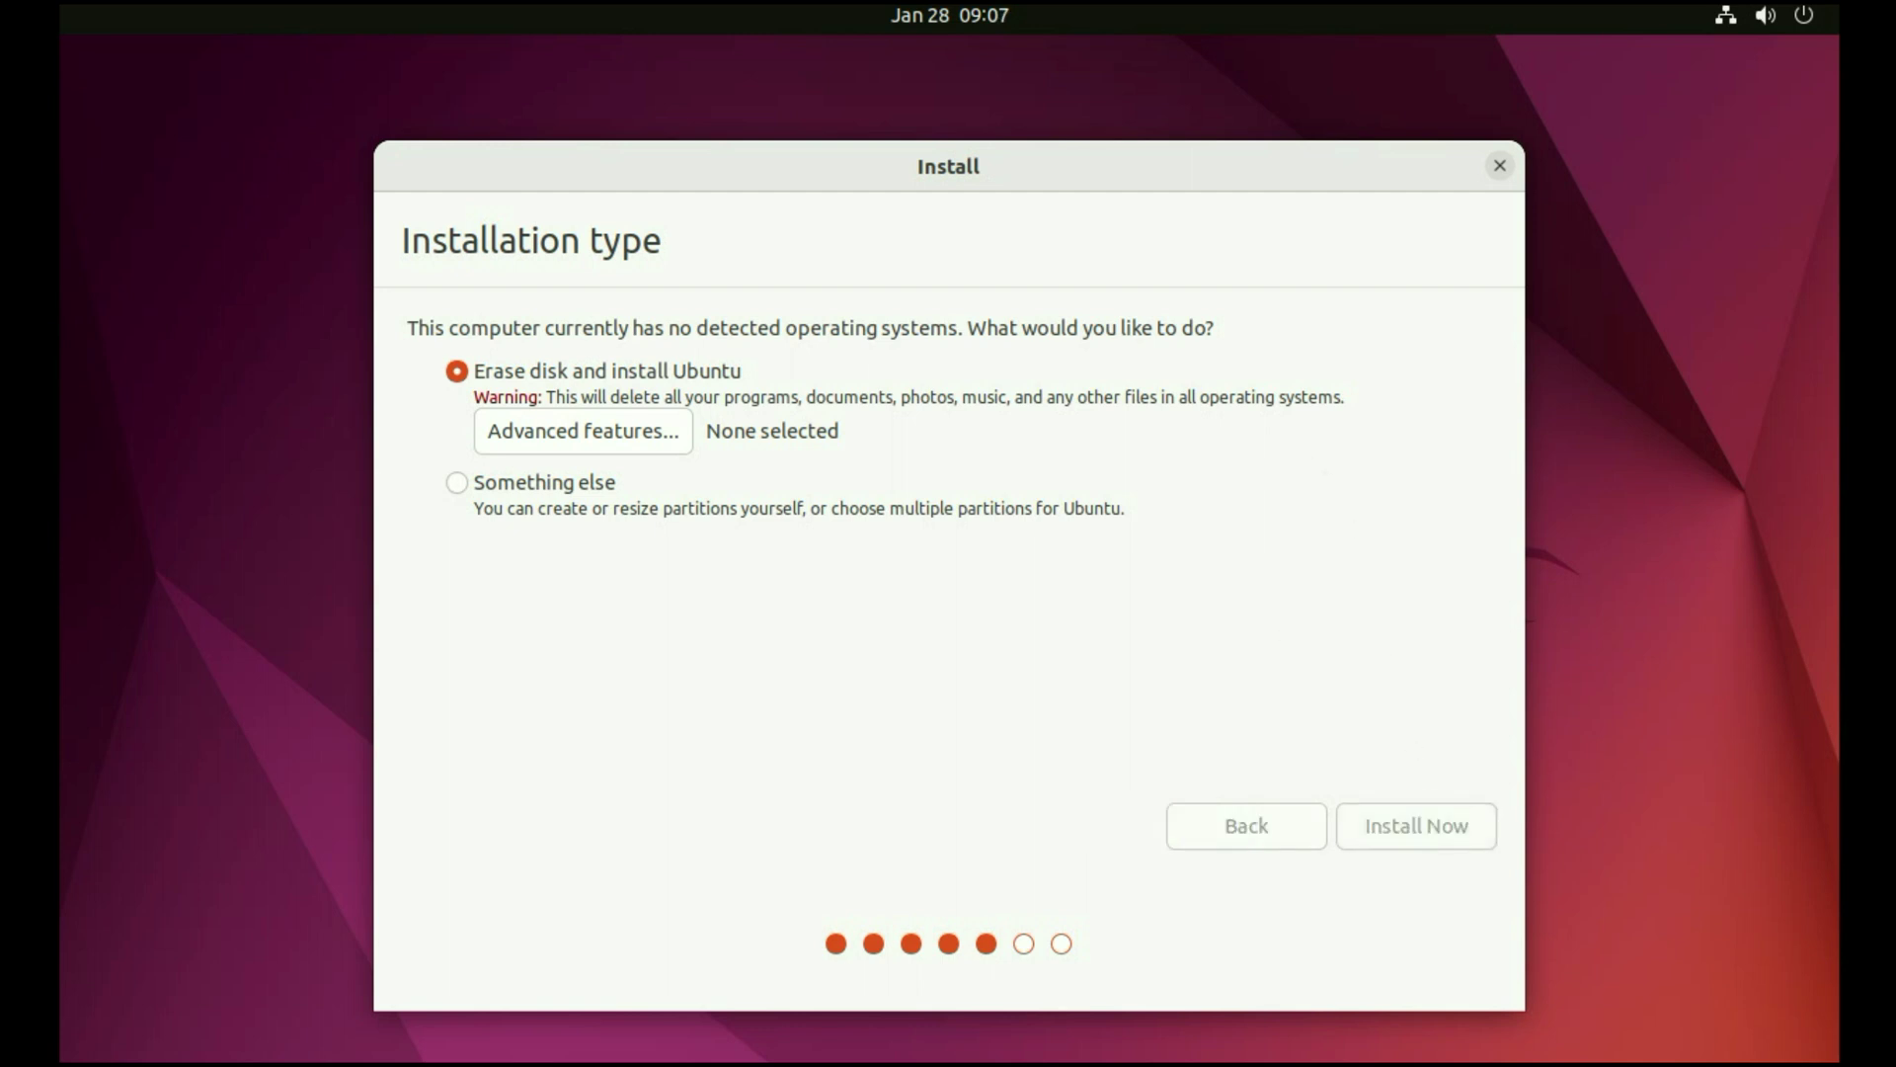
click(1279, 760)
click(1422, 827)
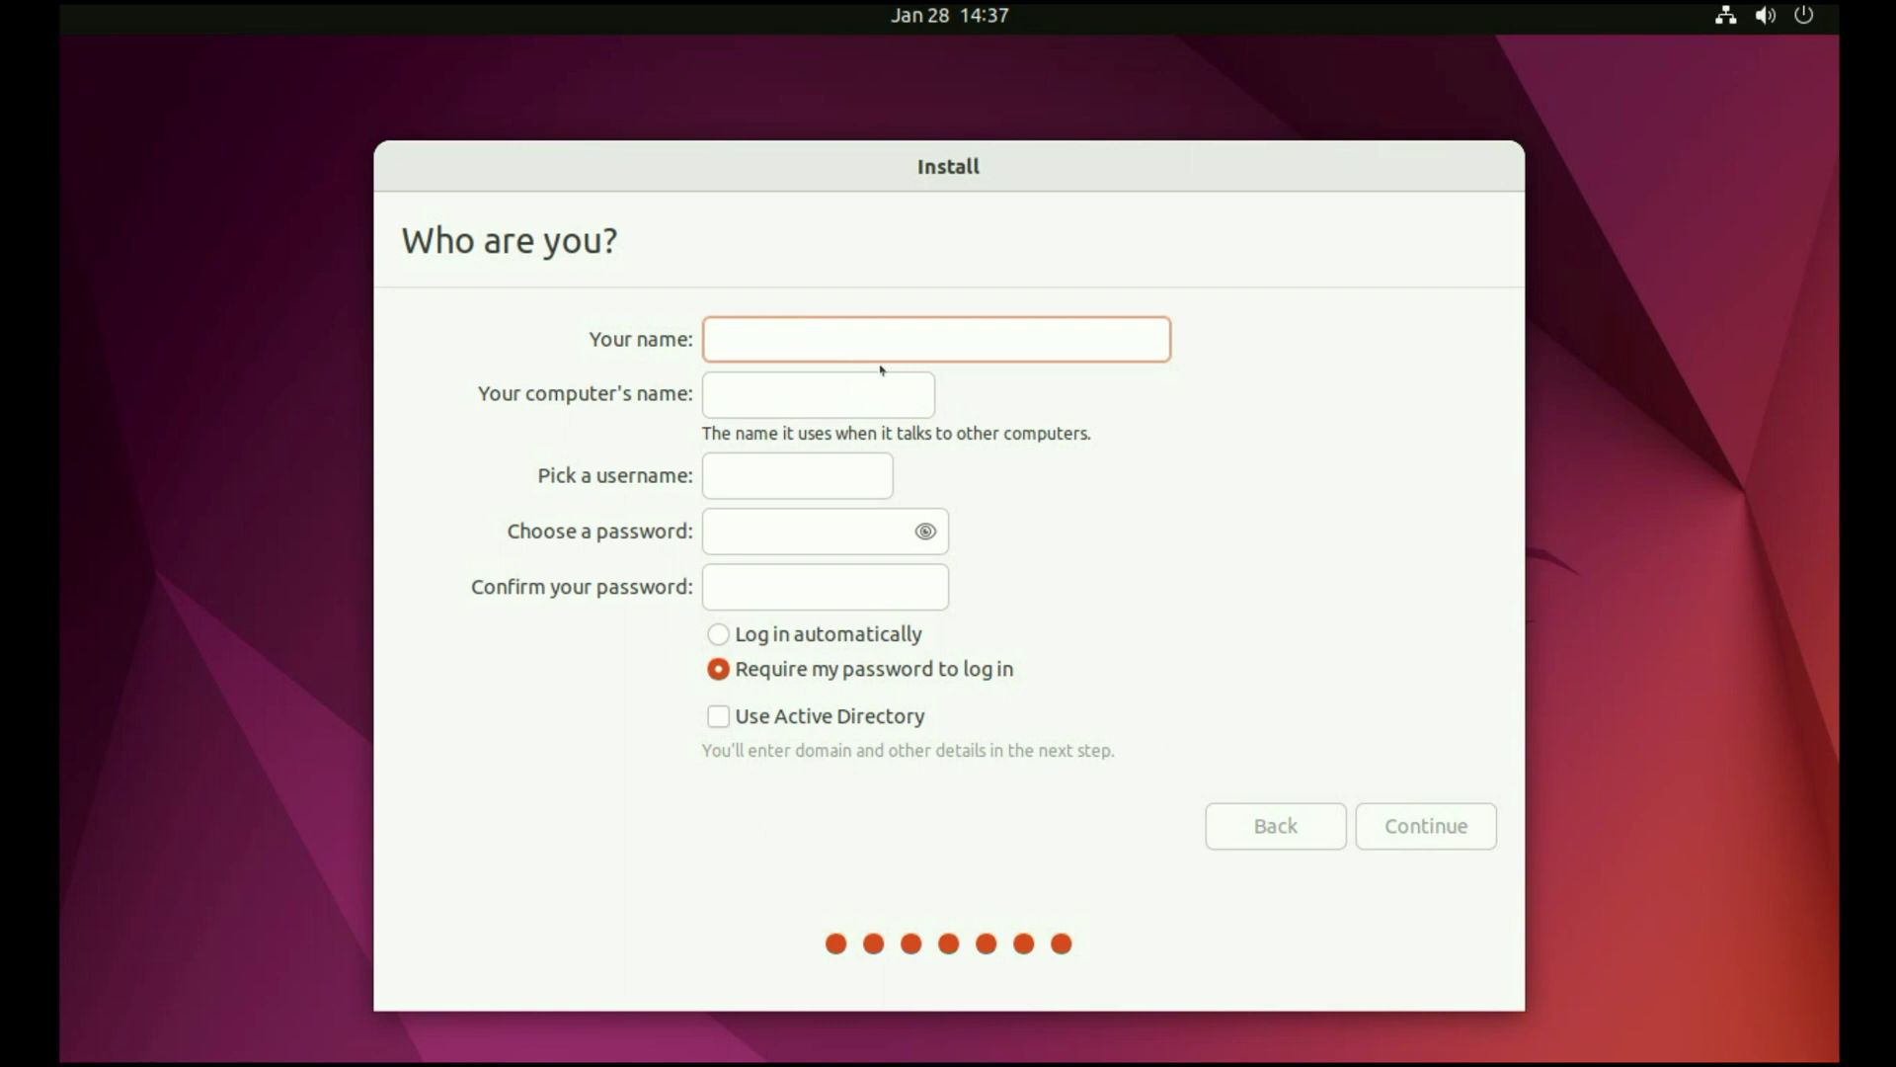
- Fill in the user's name and the account password, then continue the installation
text(tech)
click(783, 531)
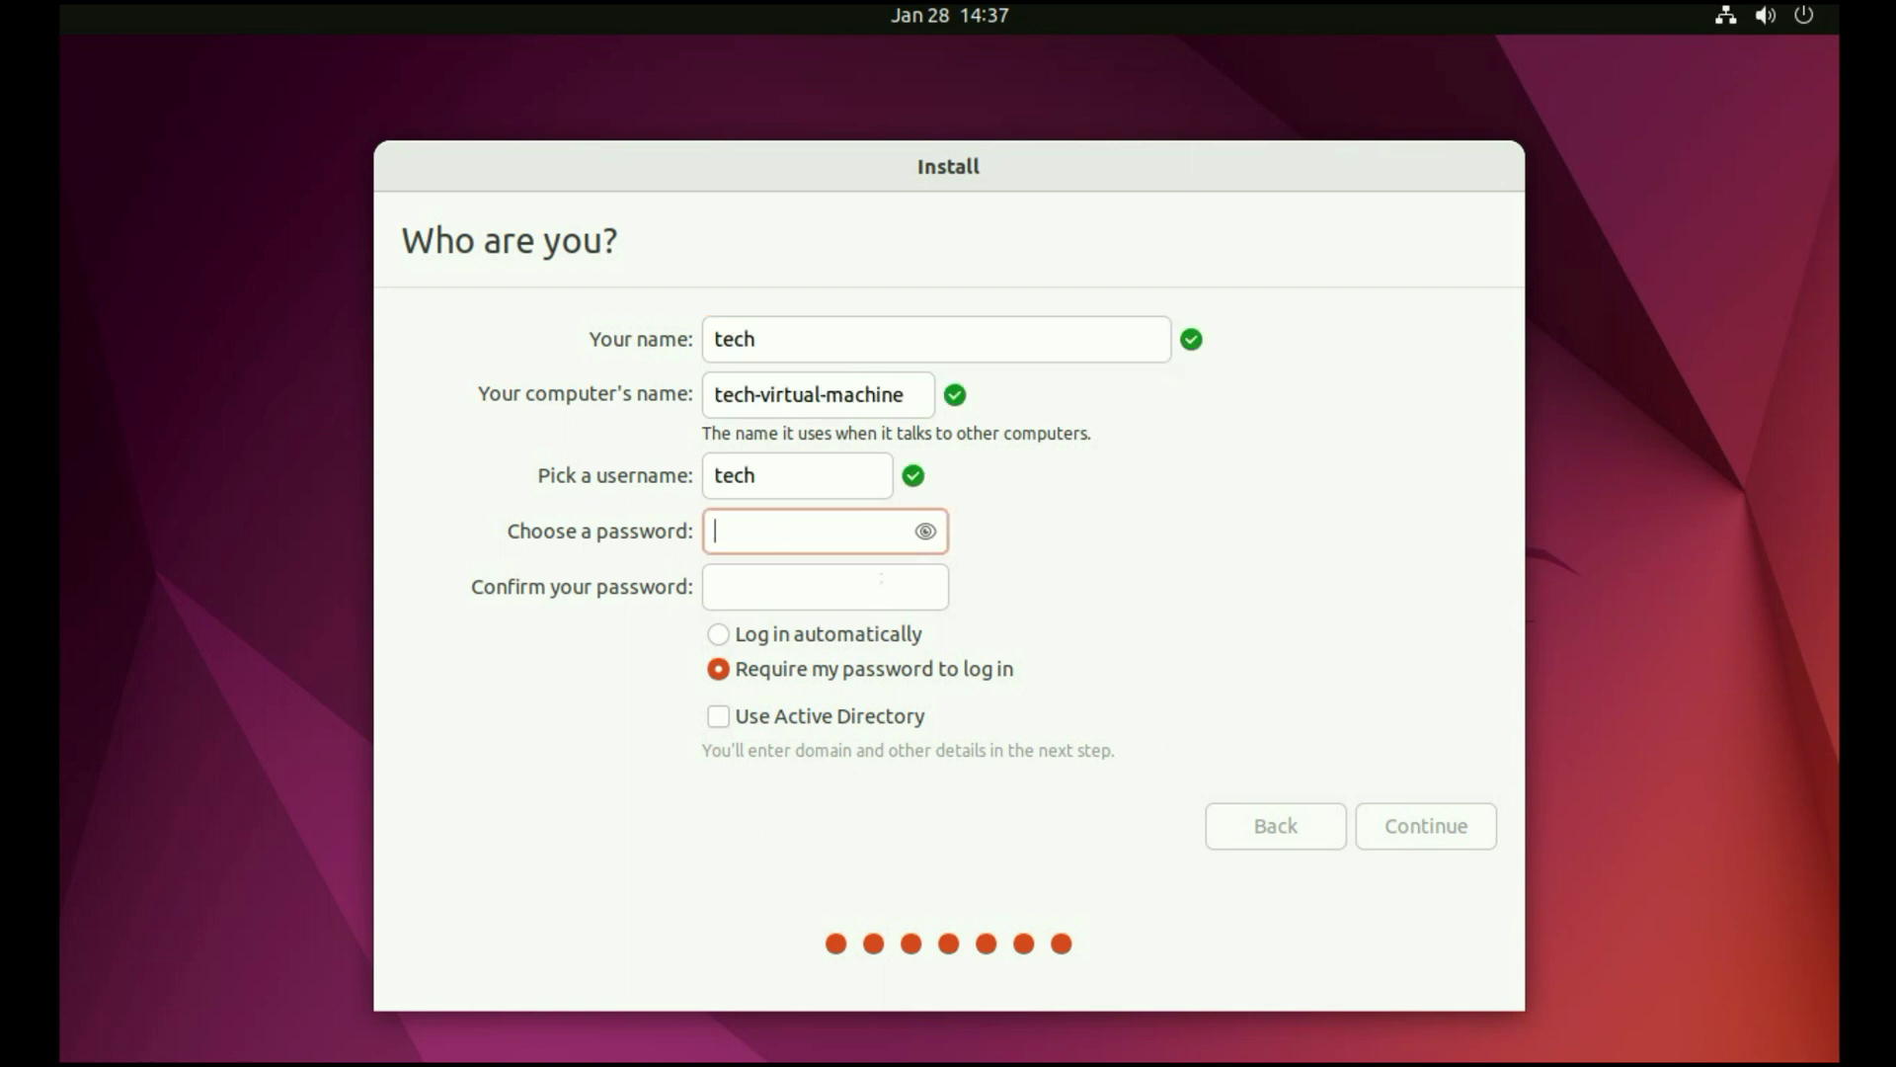
text(123456)
key(Tab)
text(123456)
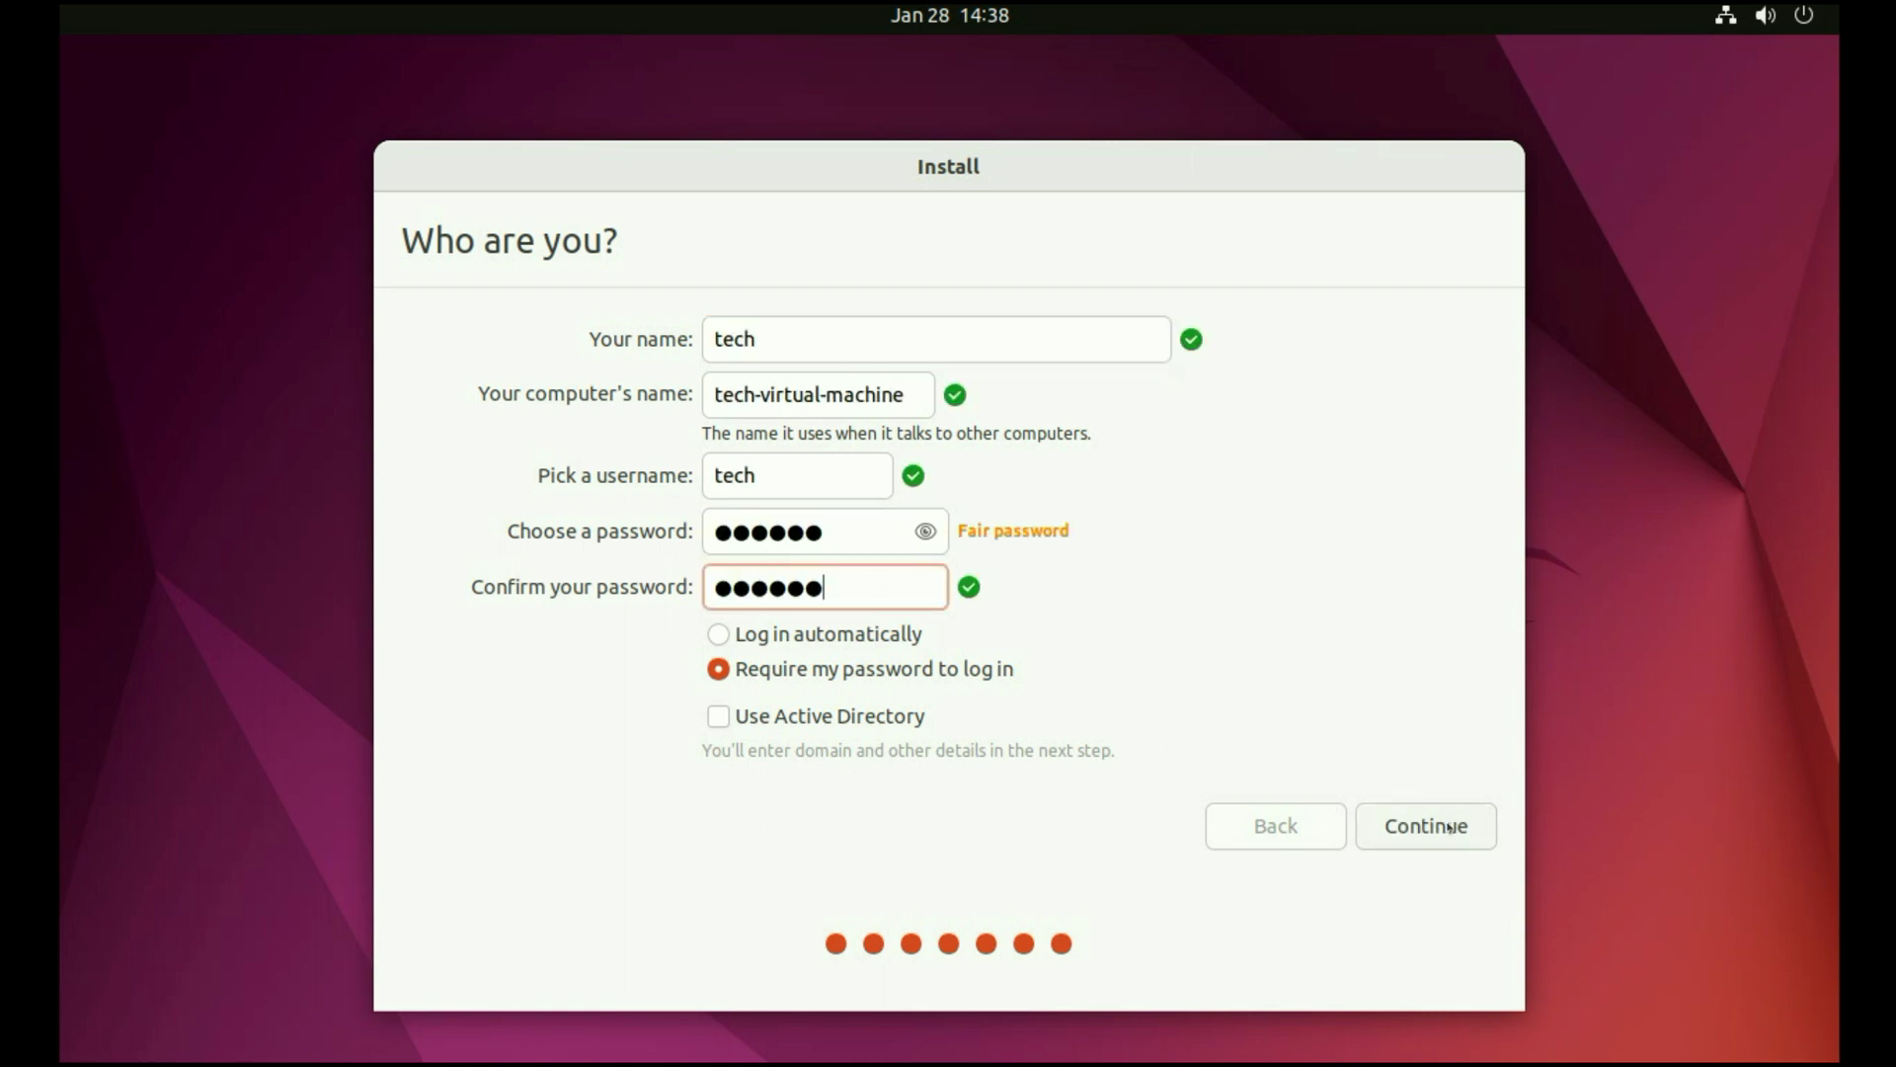
click(1448, 825)
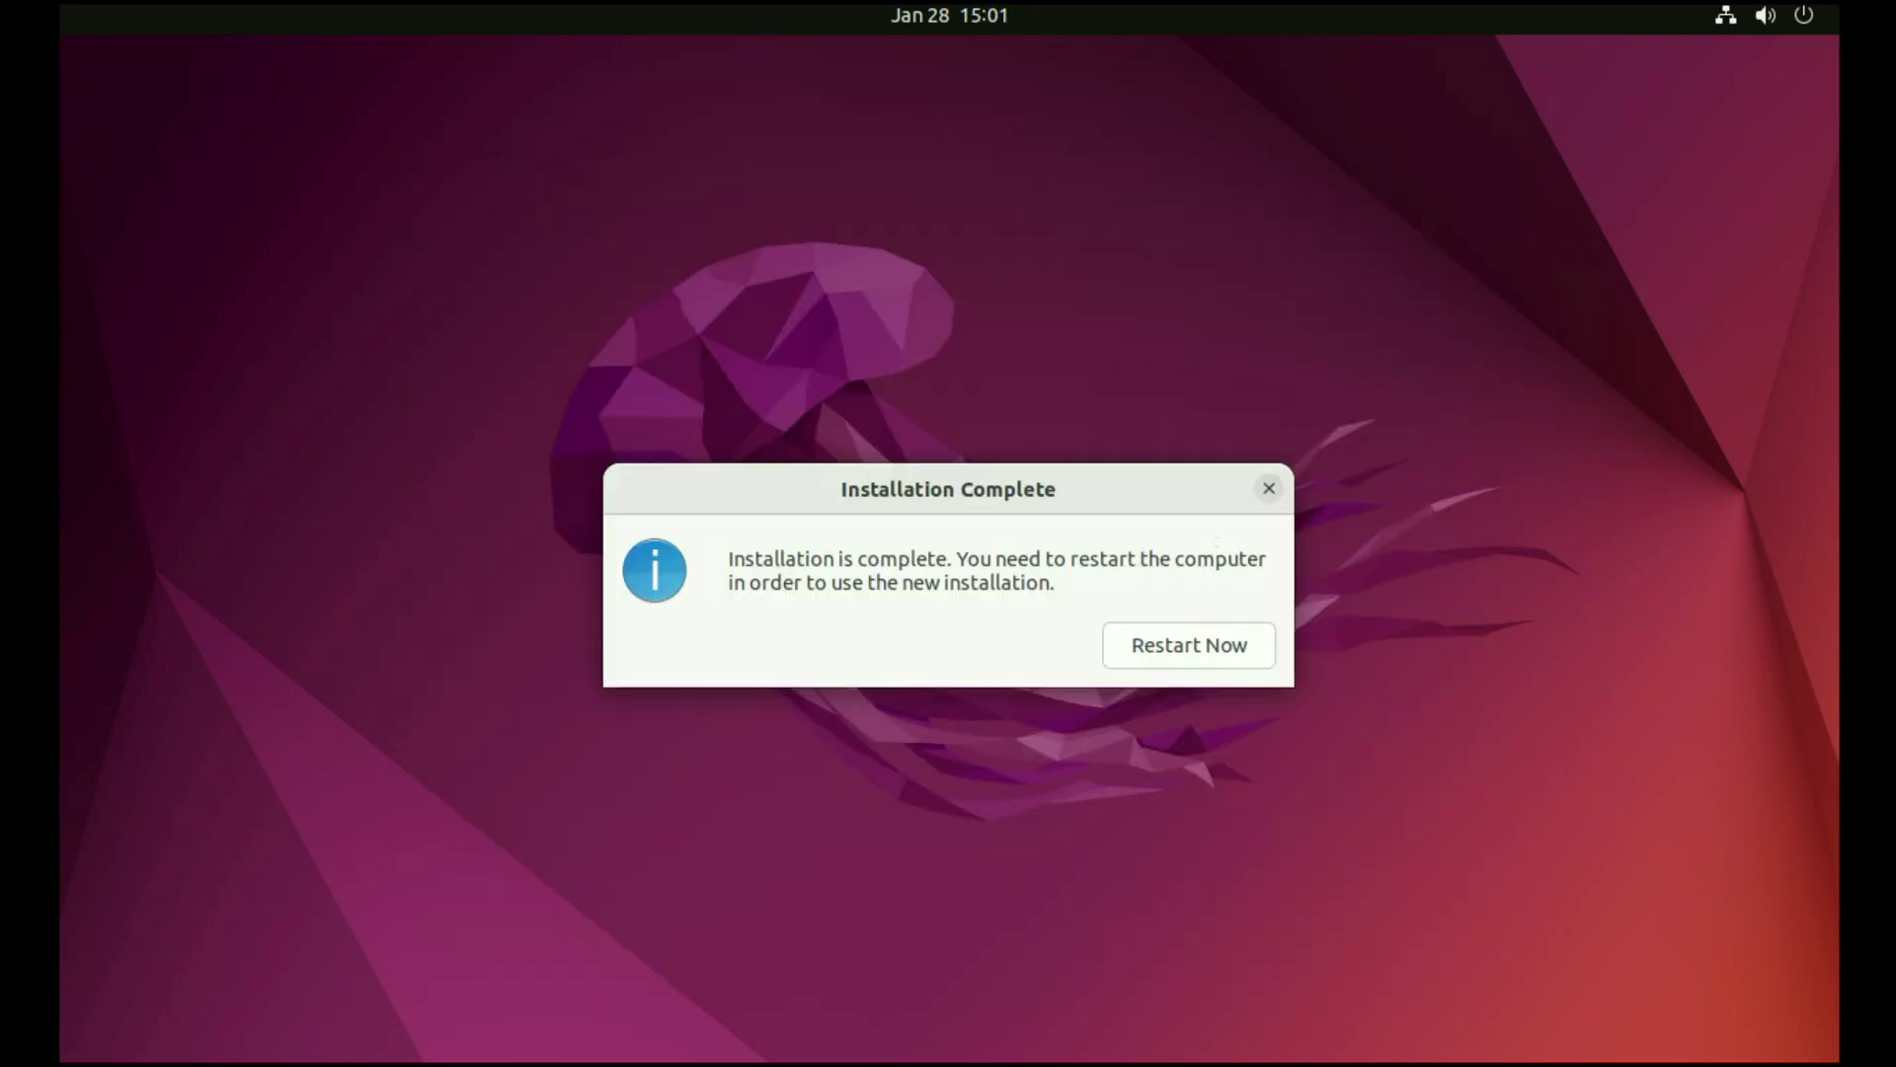
- Restart into the new Ubuntu install after removing the USB, and pick the user at login
click(1193, 642)
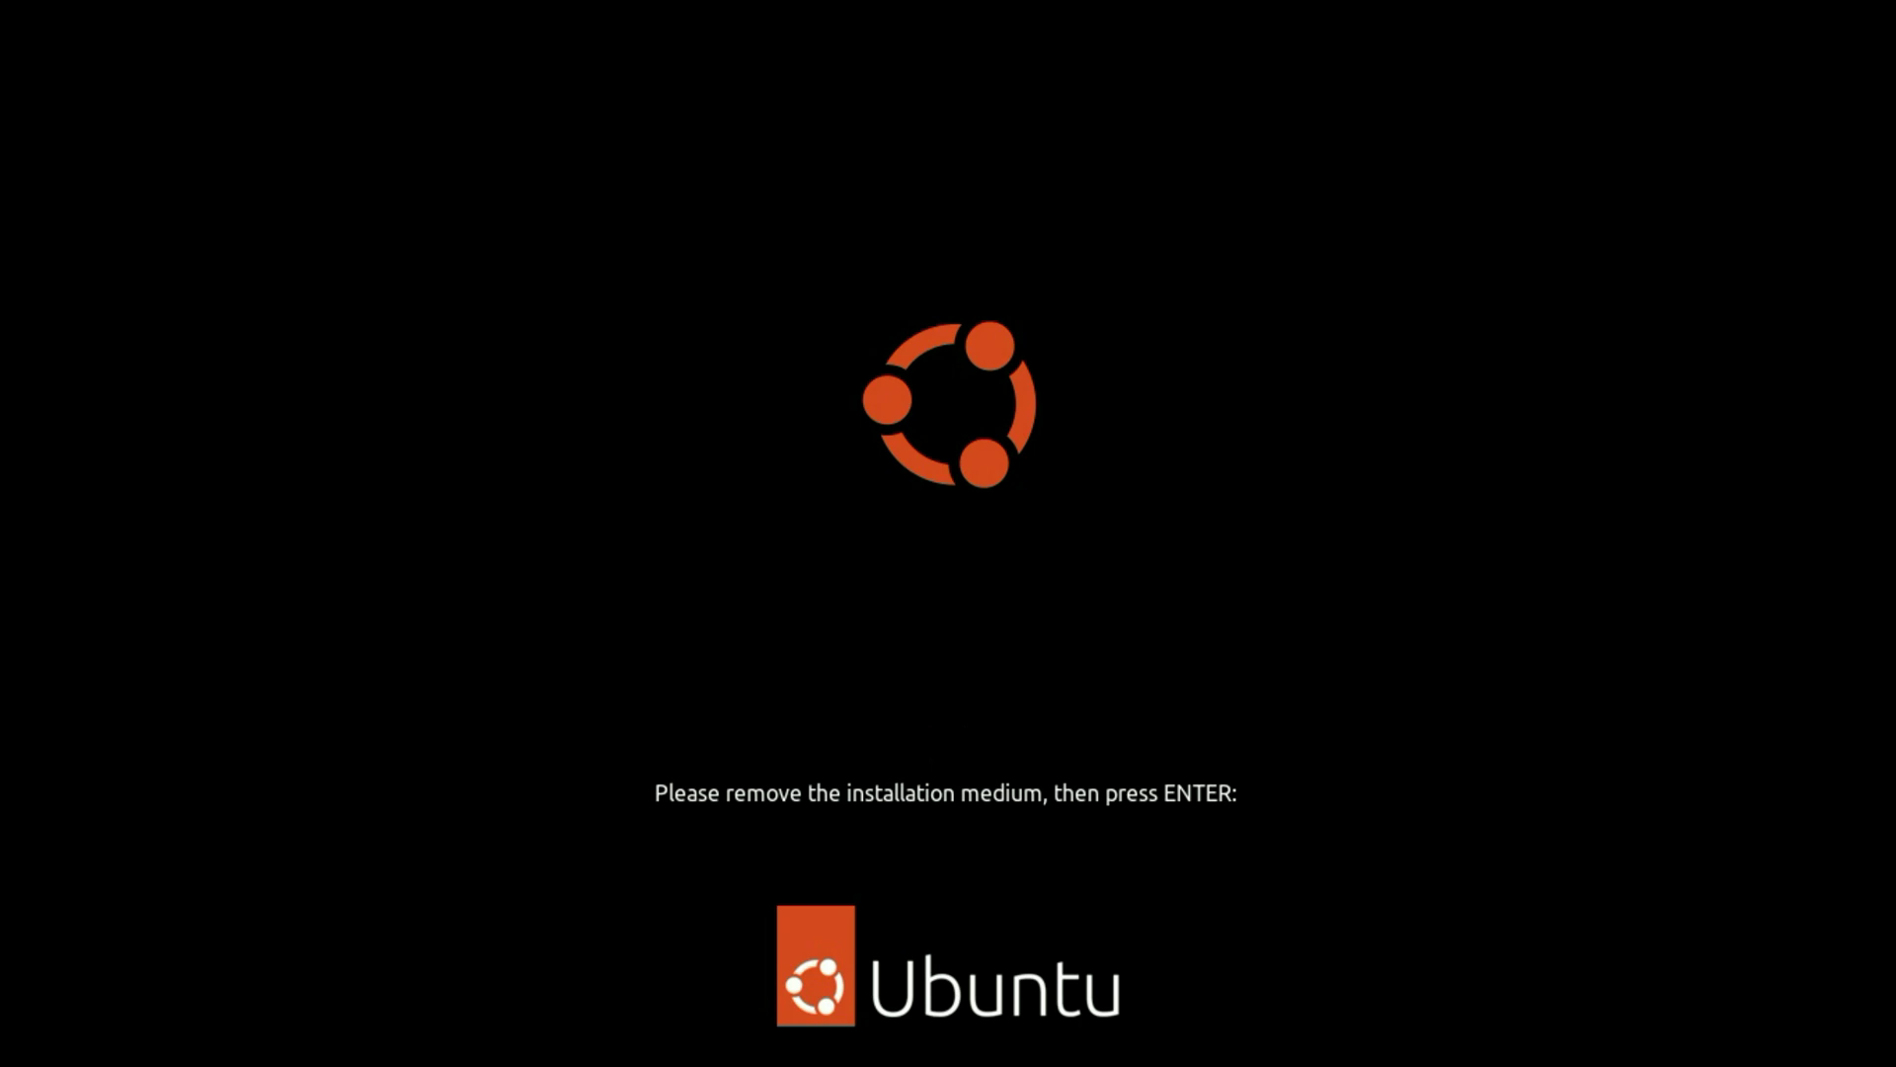
key(Return)
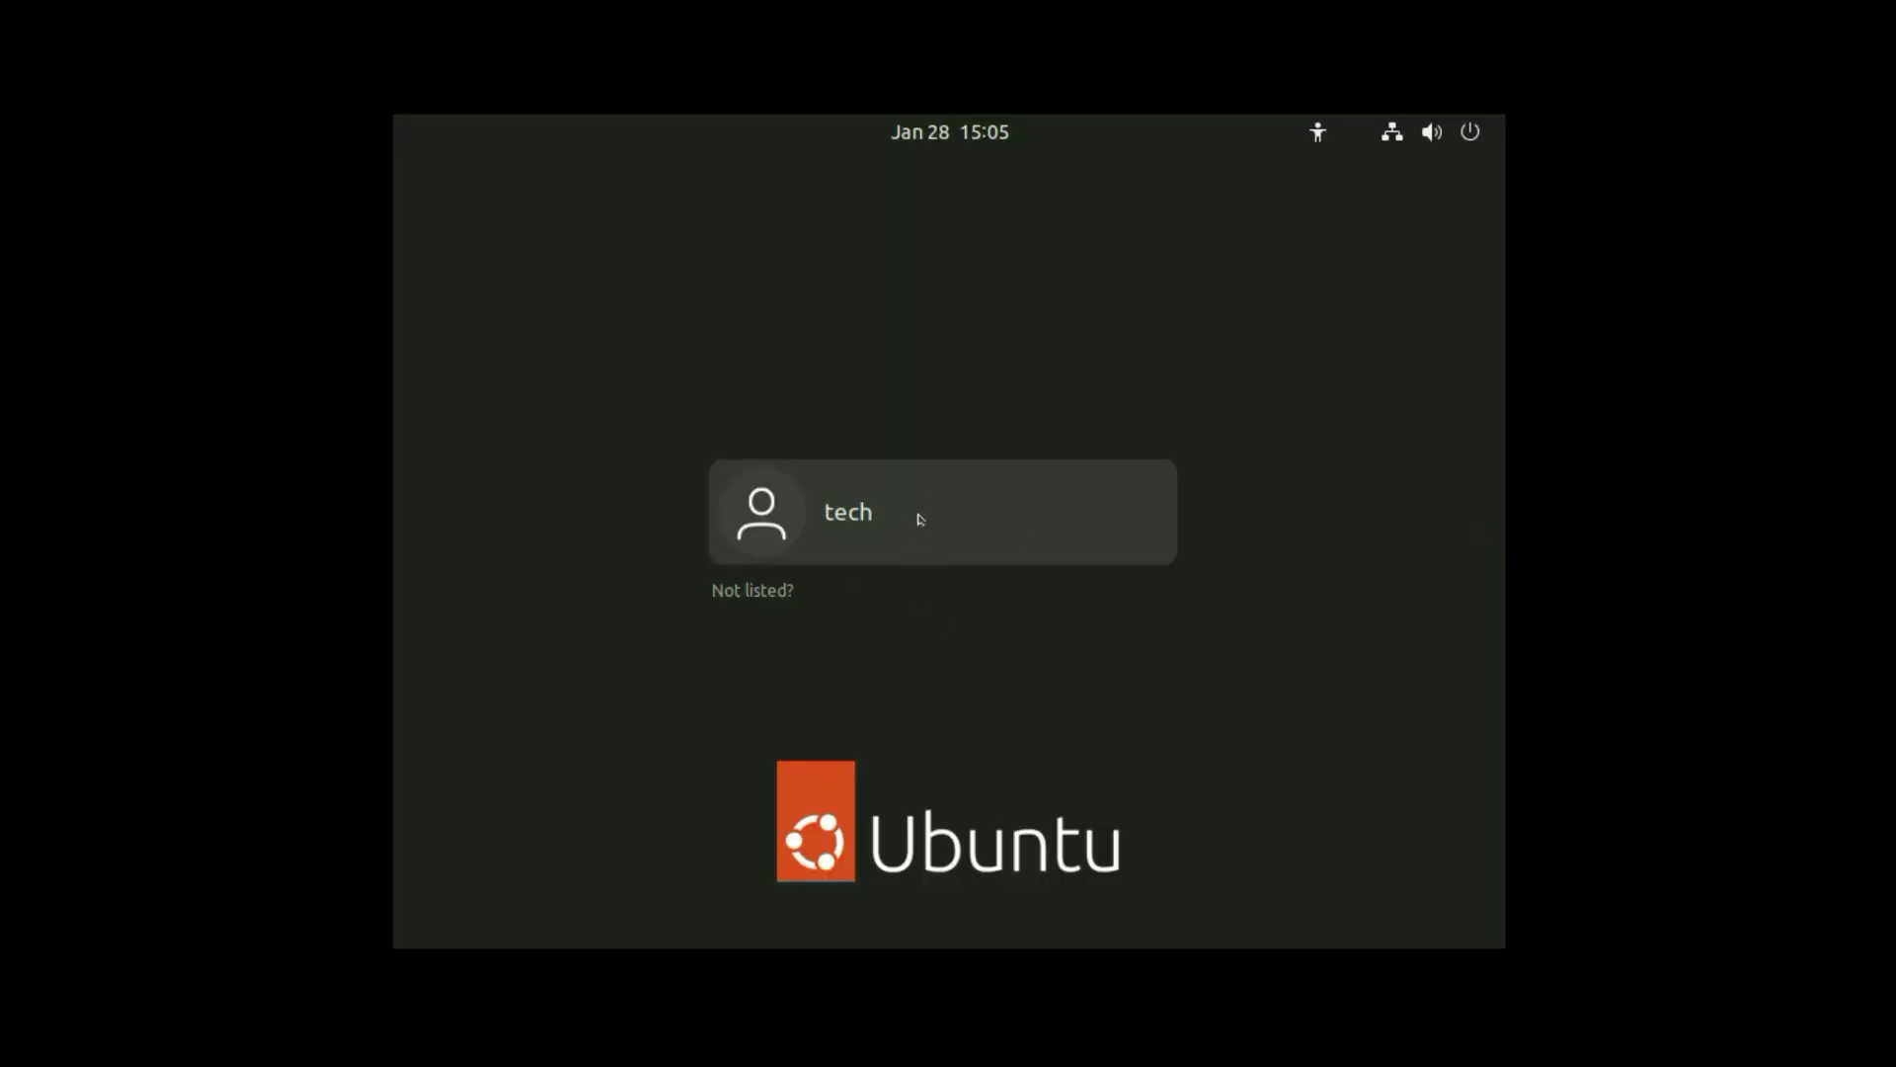
click(919, 518)
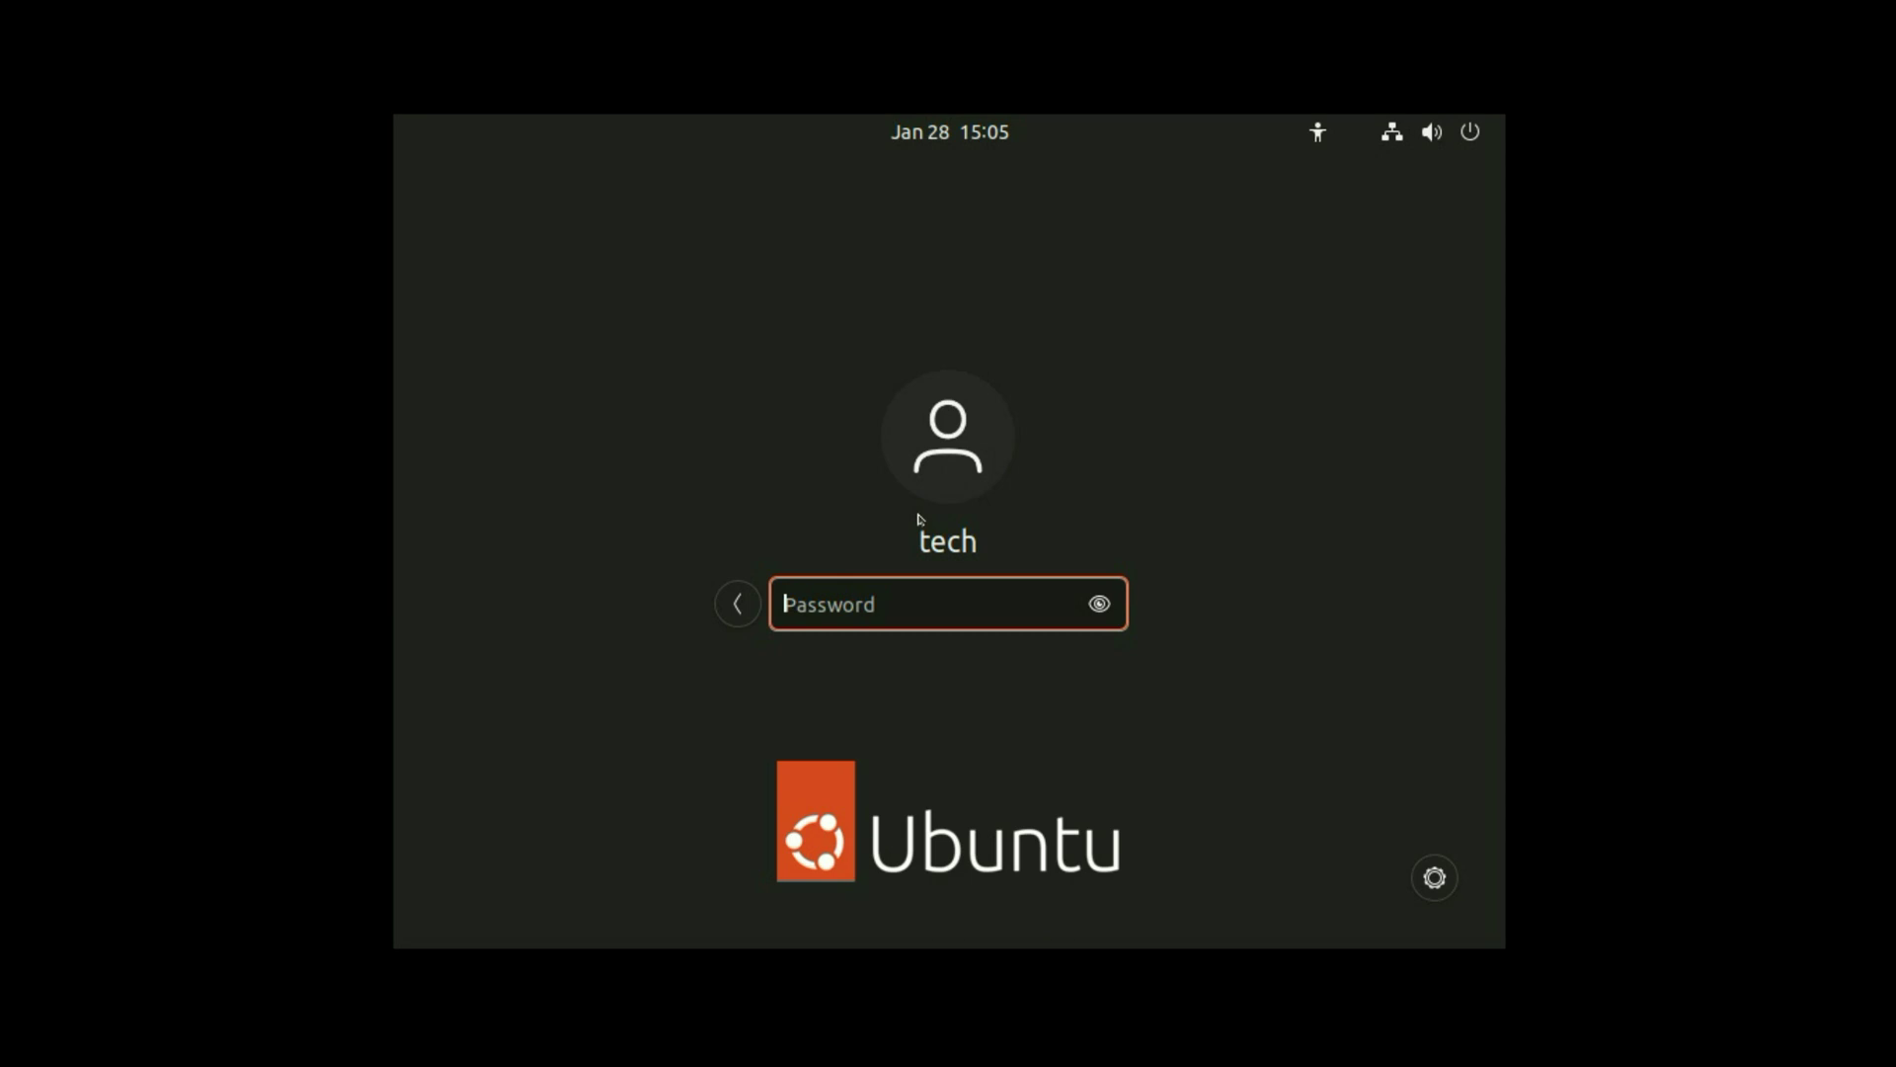
- Log in to the new Ubuntu account with its password
click(825, 599)
text(******)
key(Return)
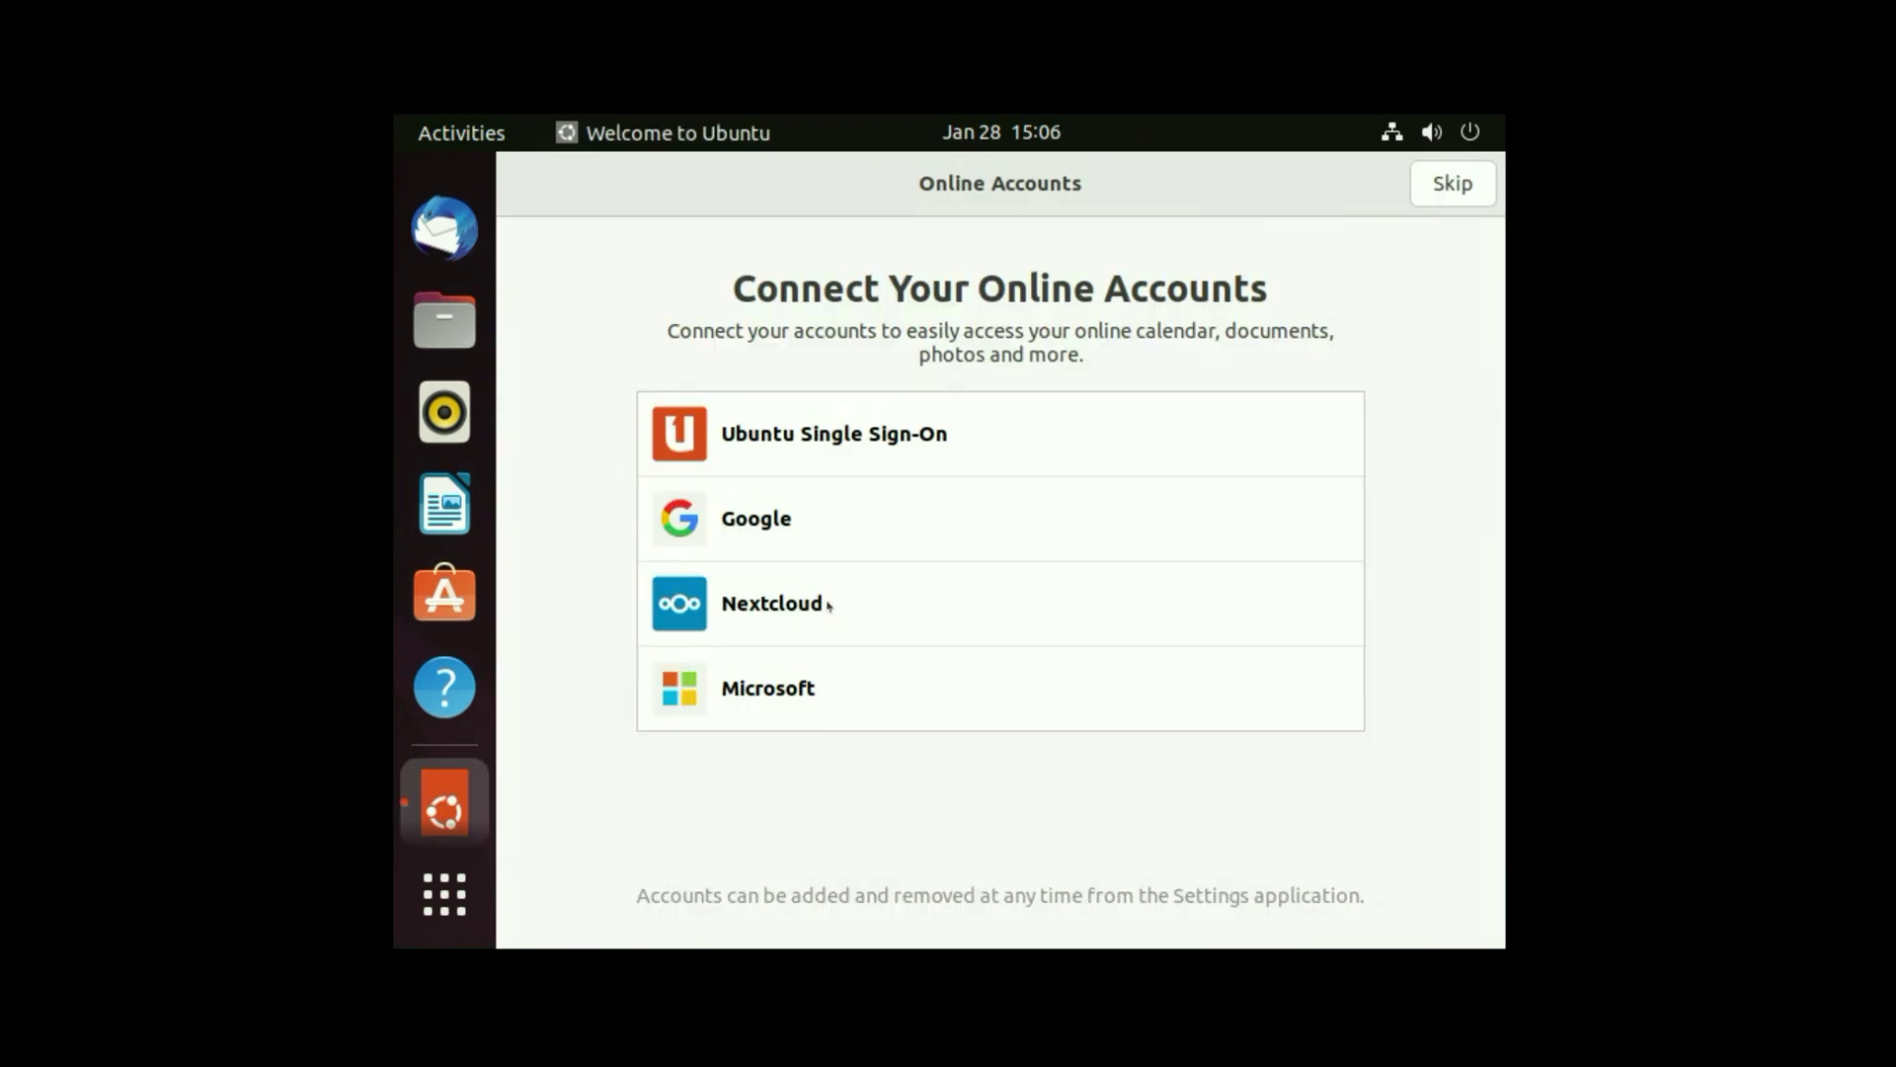
- Skip online accounts and step past Livepatch, Help improve Ubuntu and Privacy to finish Welcome
click(1461, 188)
click(1460, 188)
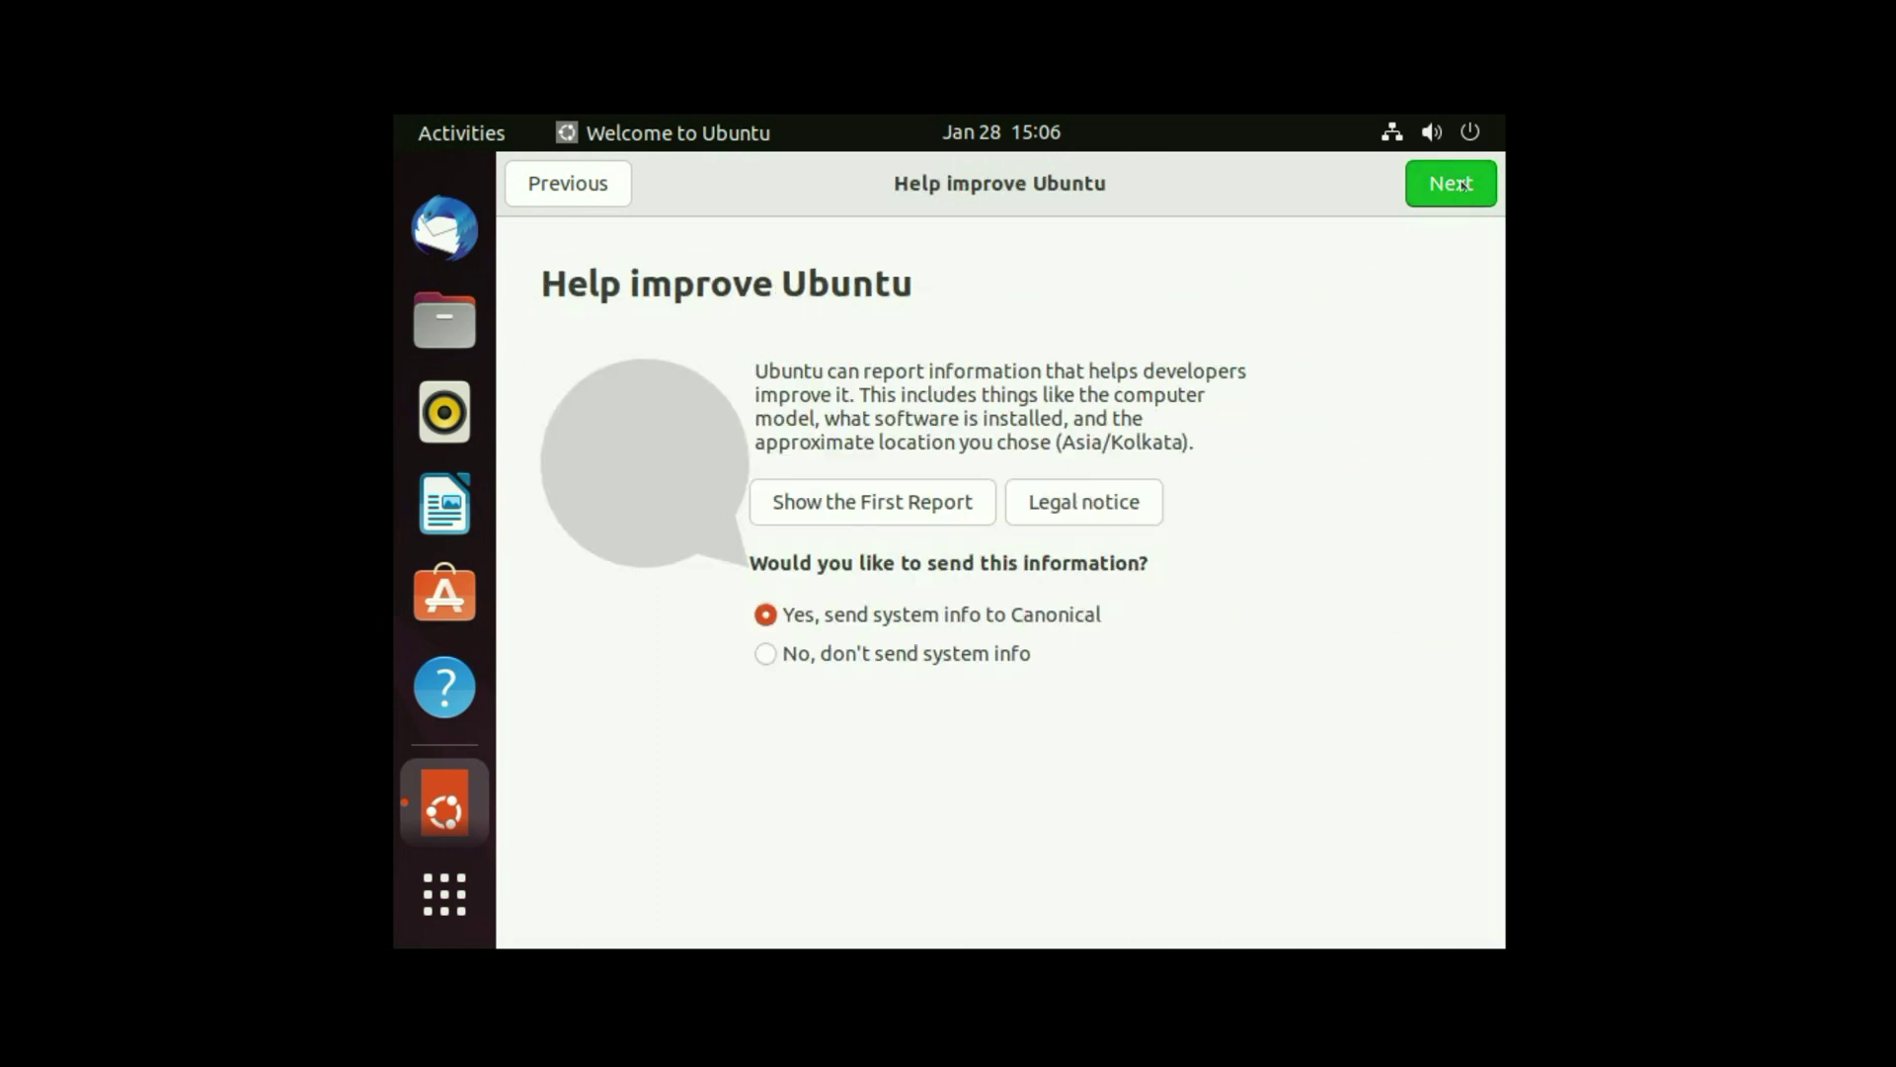
click(1460, 187)
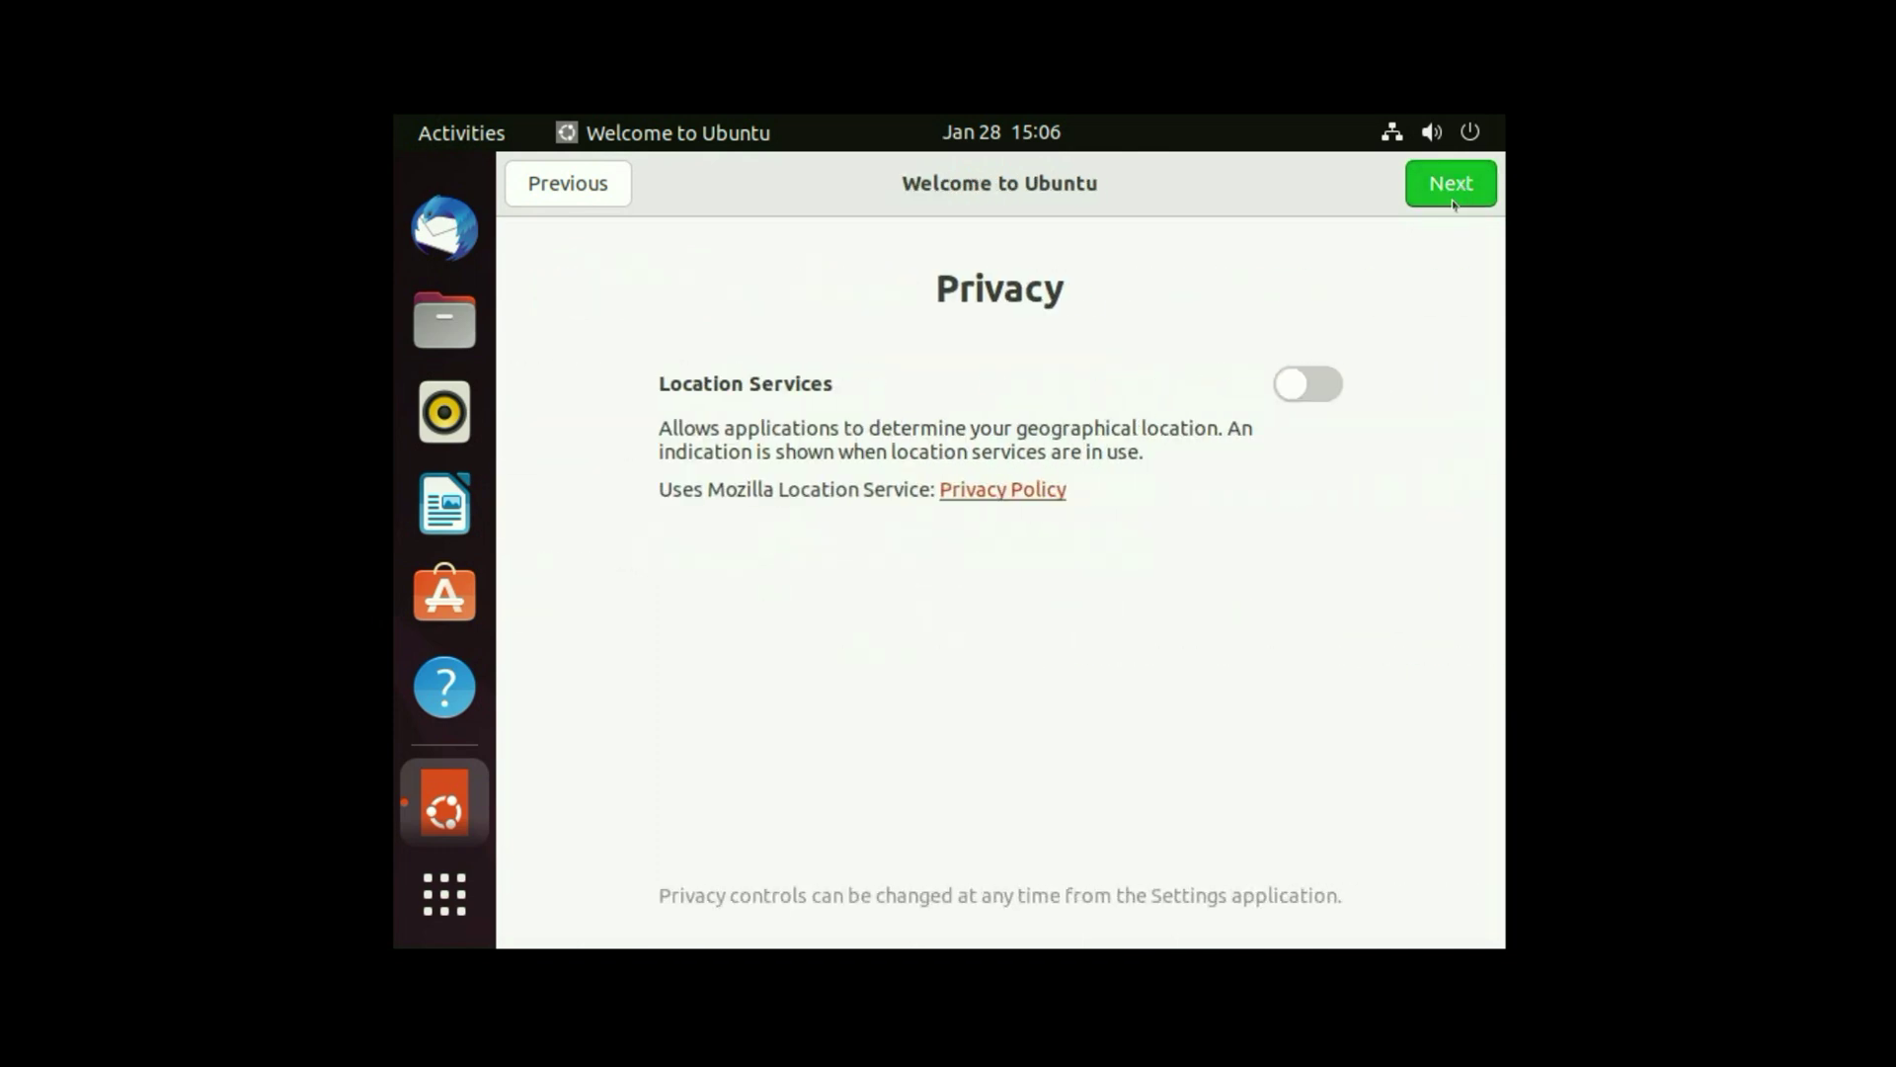
click(1469, 186)
click(1470, 186)
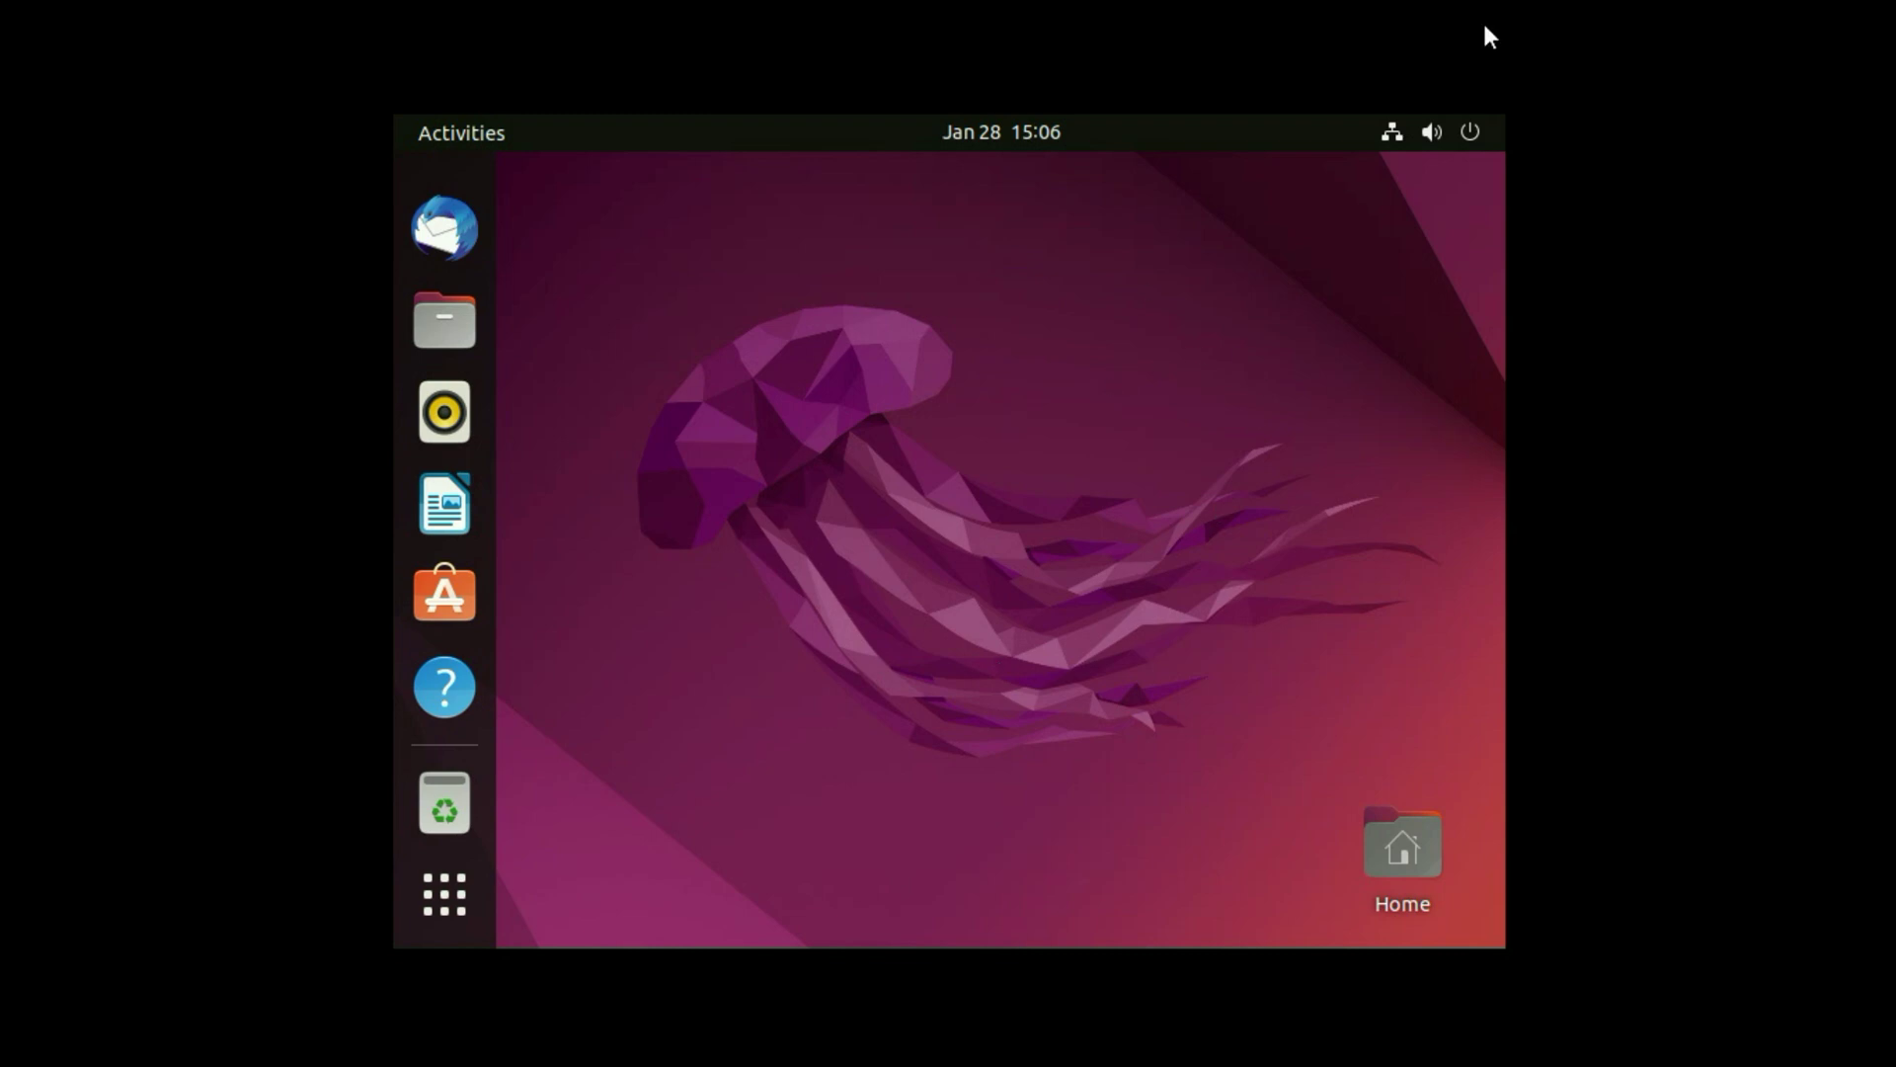
- Open Settings from the system menu and go to the Displays page
click(1448, 141)
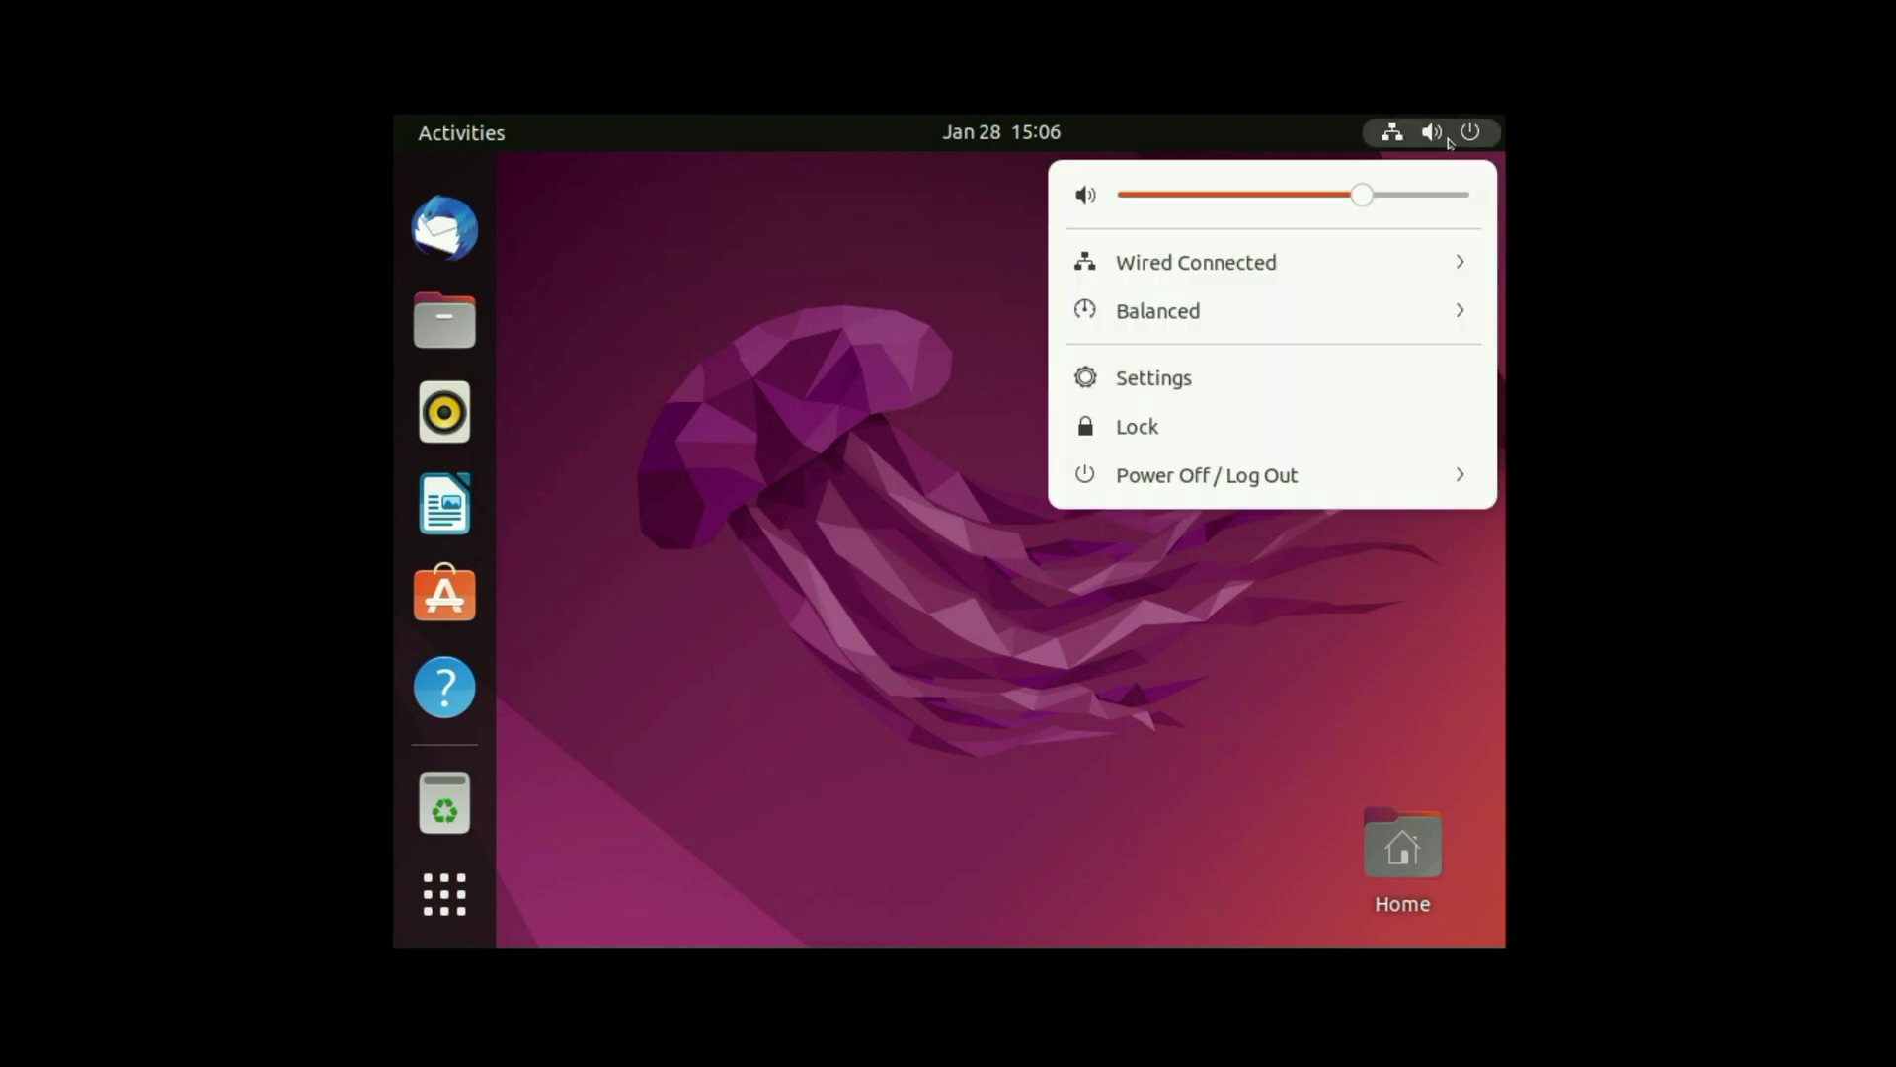
click(1134, 380)
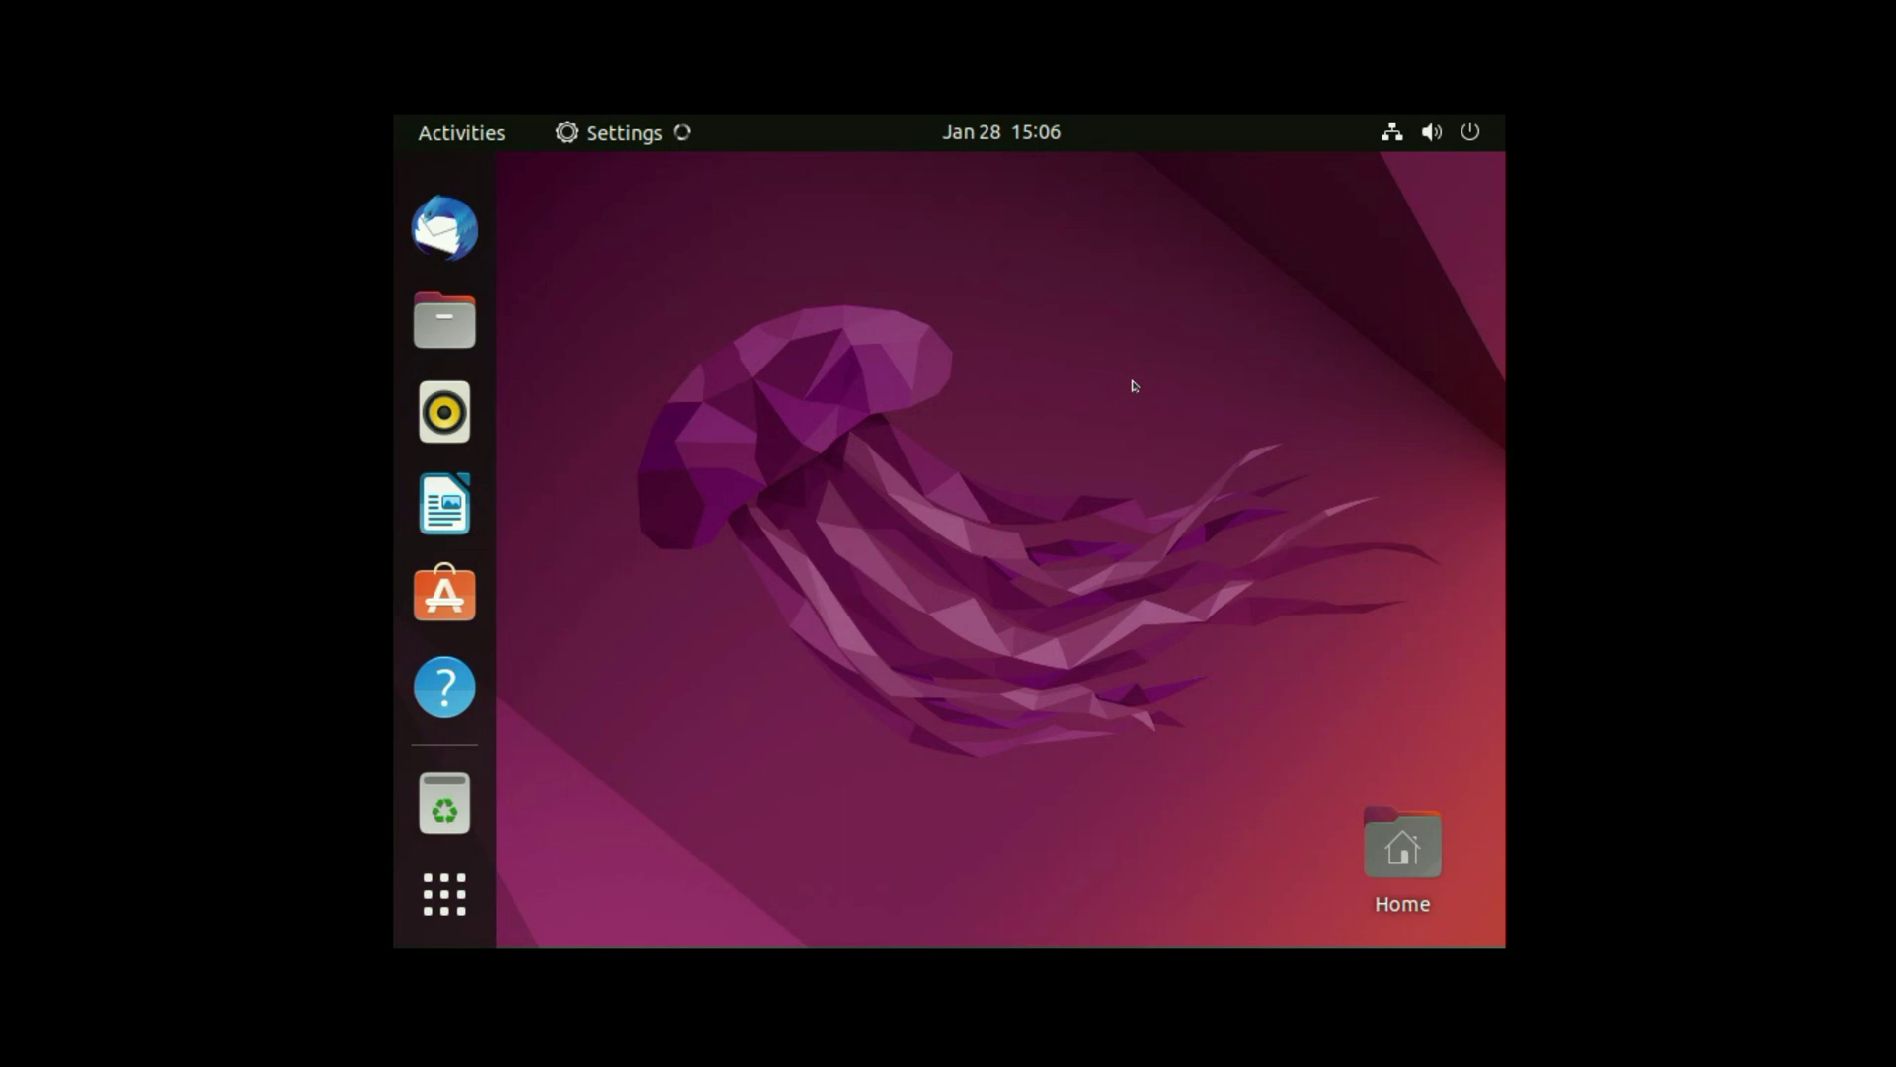
scroll(701, 553, down, 10)
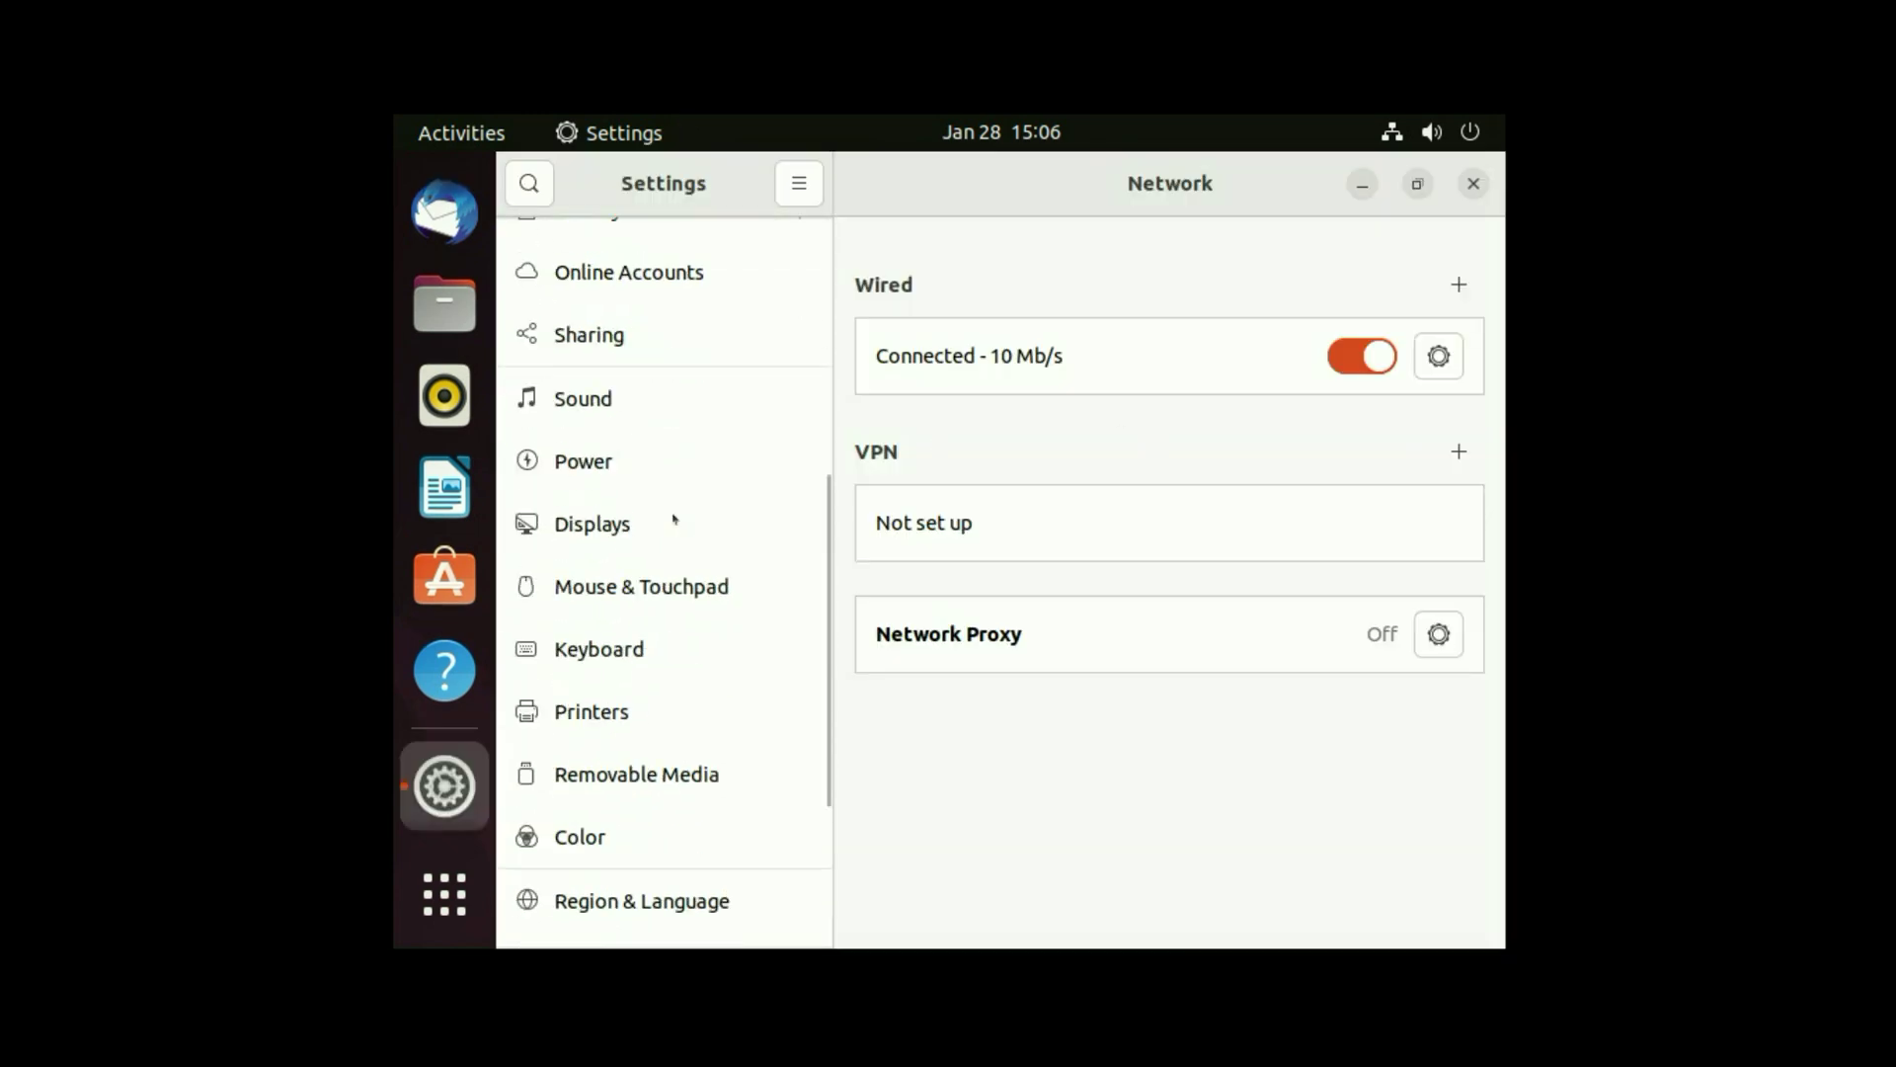
click(590, 526)
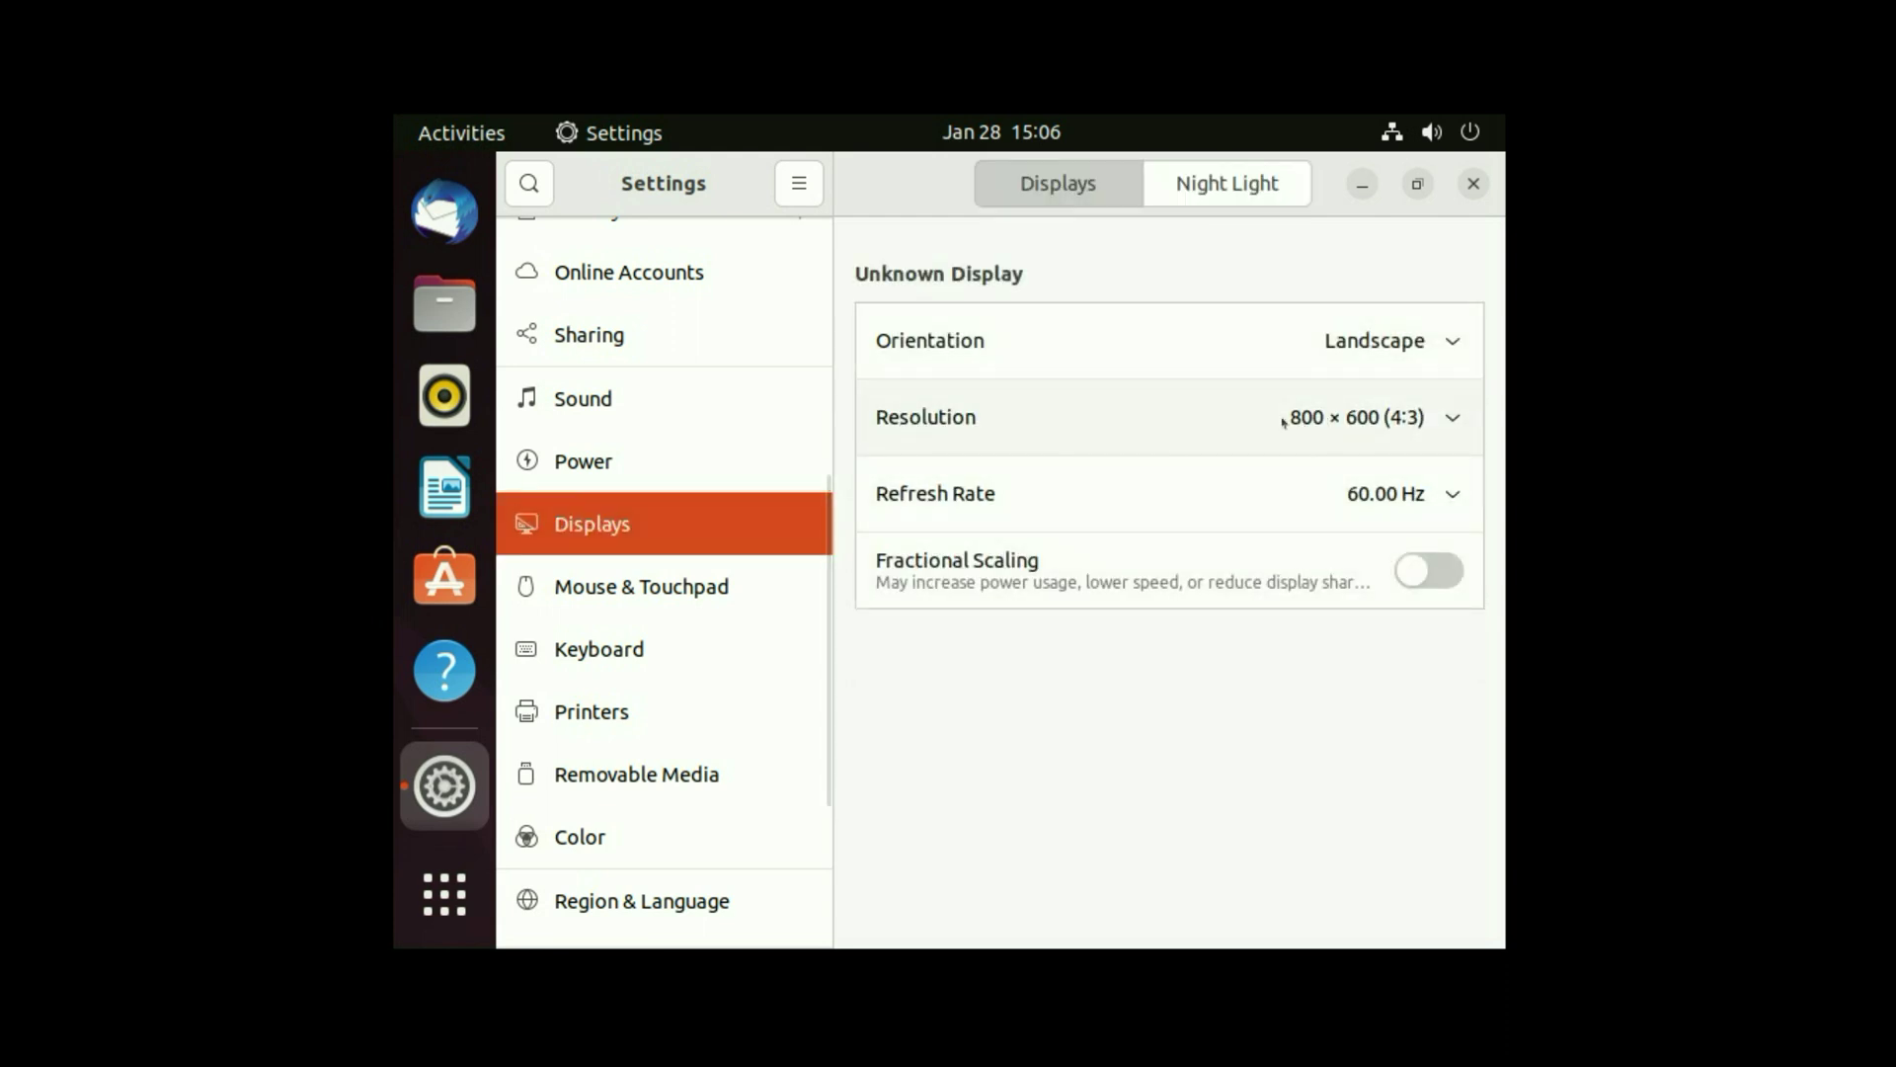
- Set the display resolution to 1360 × 768 (16:9) and keep the change
click(1453, 417)
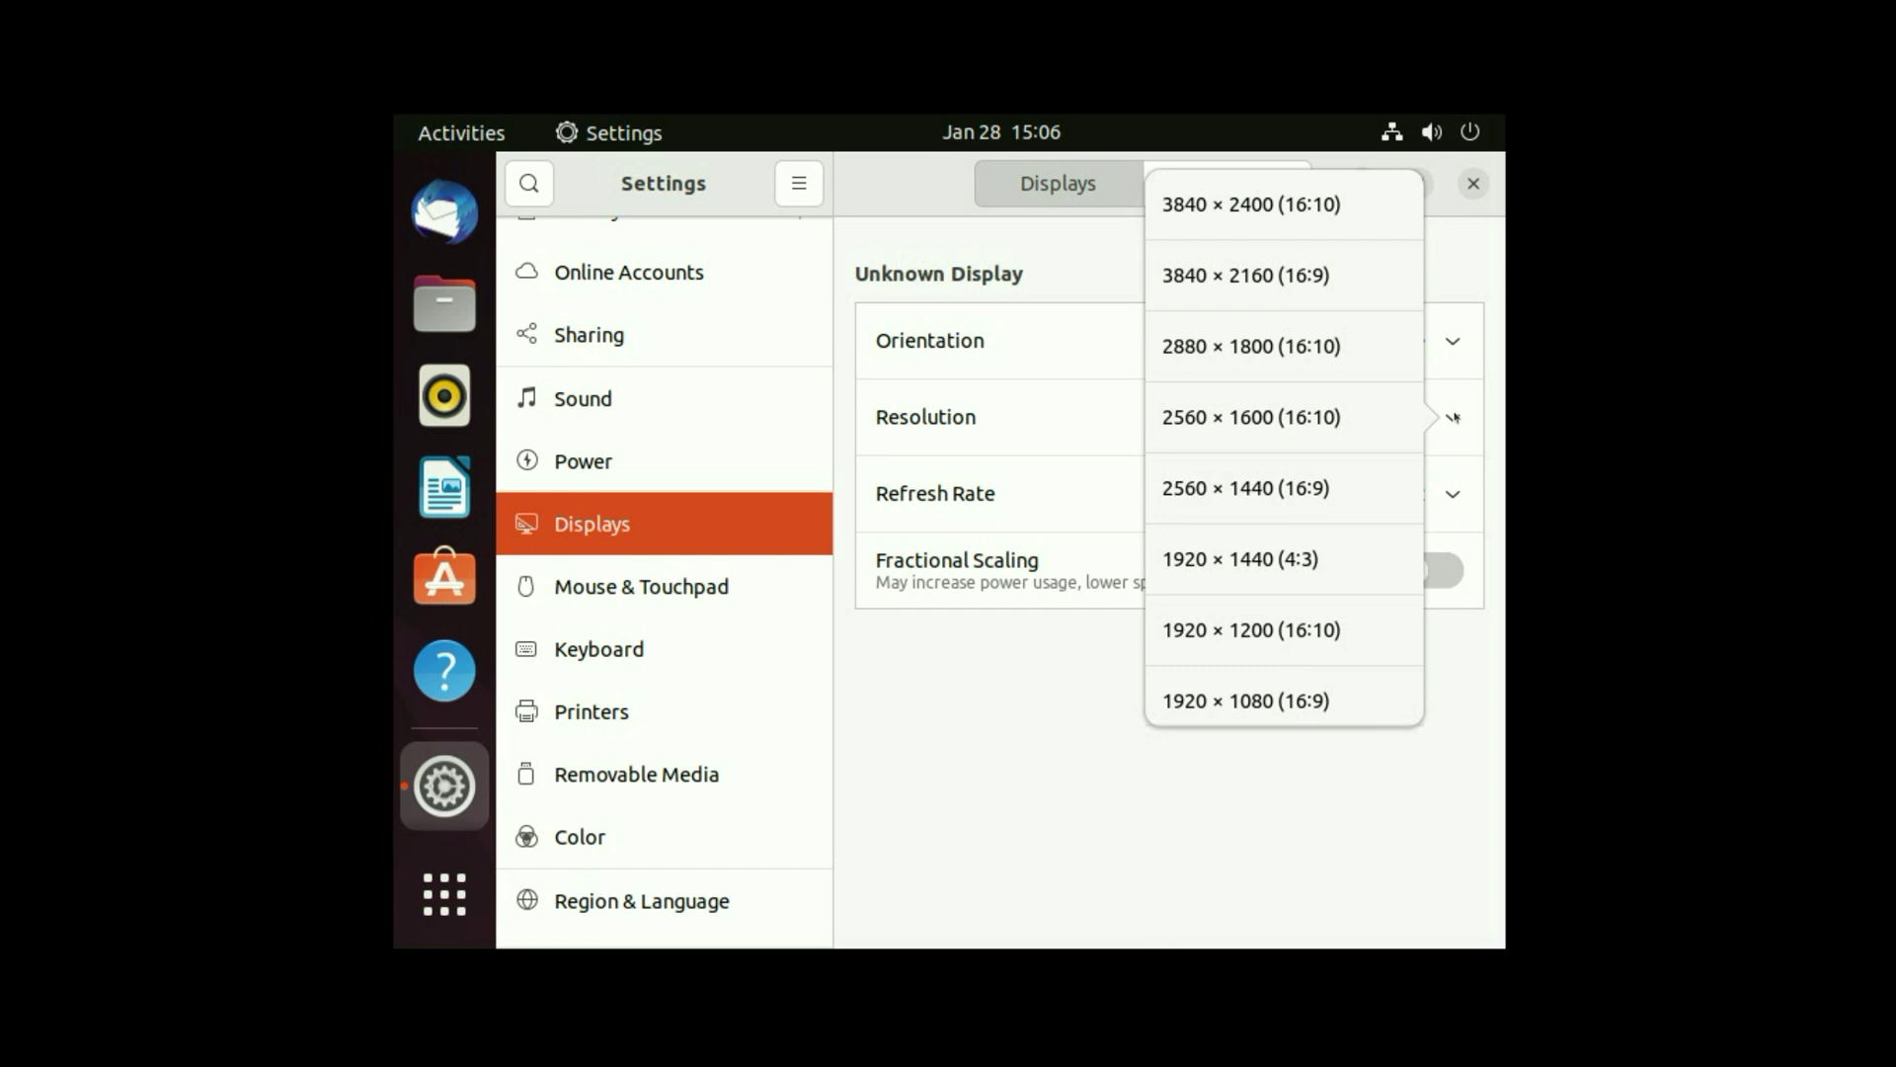
scroll(1309, 464, down, 3)
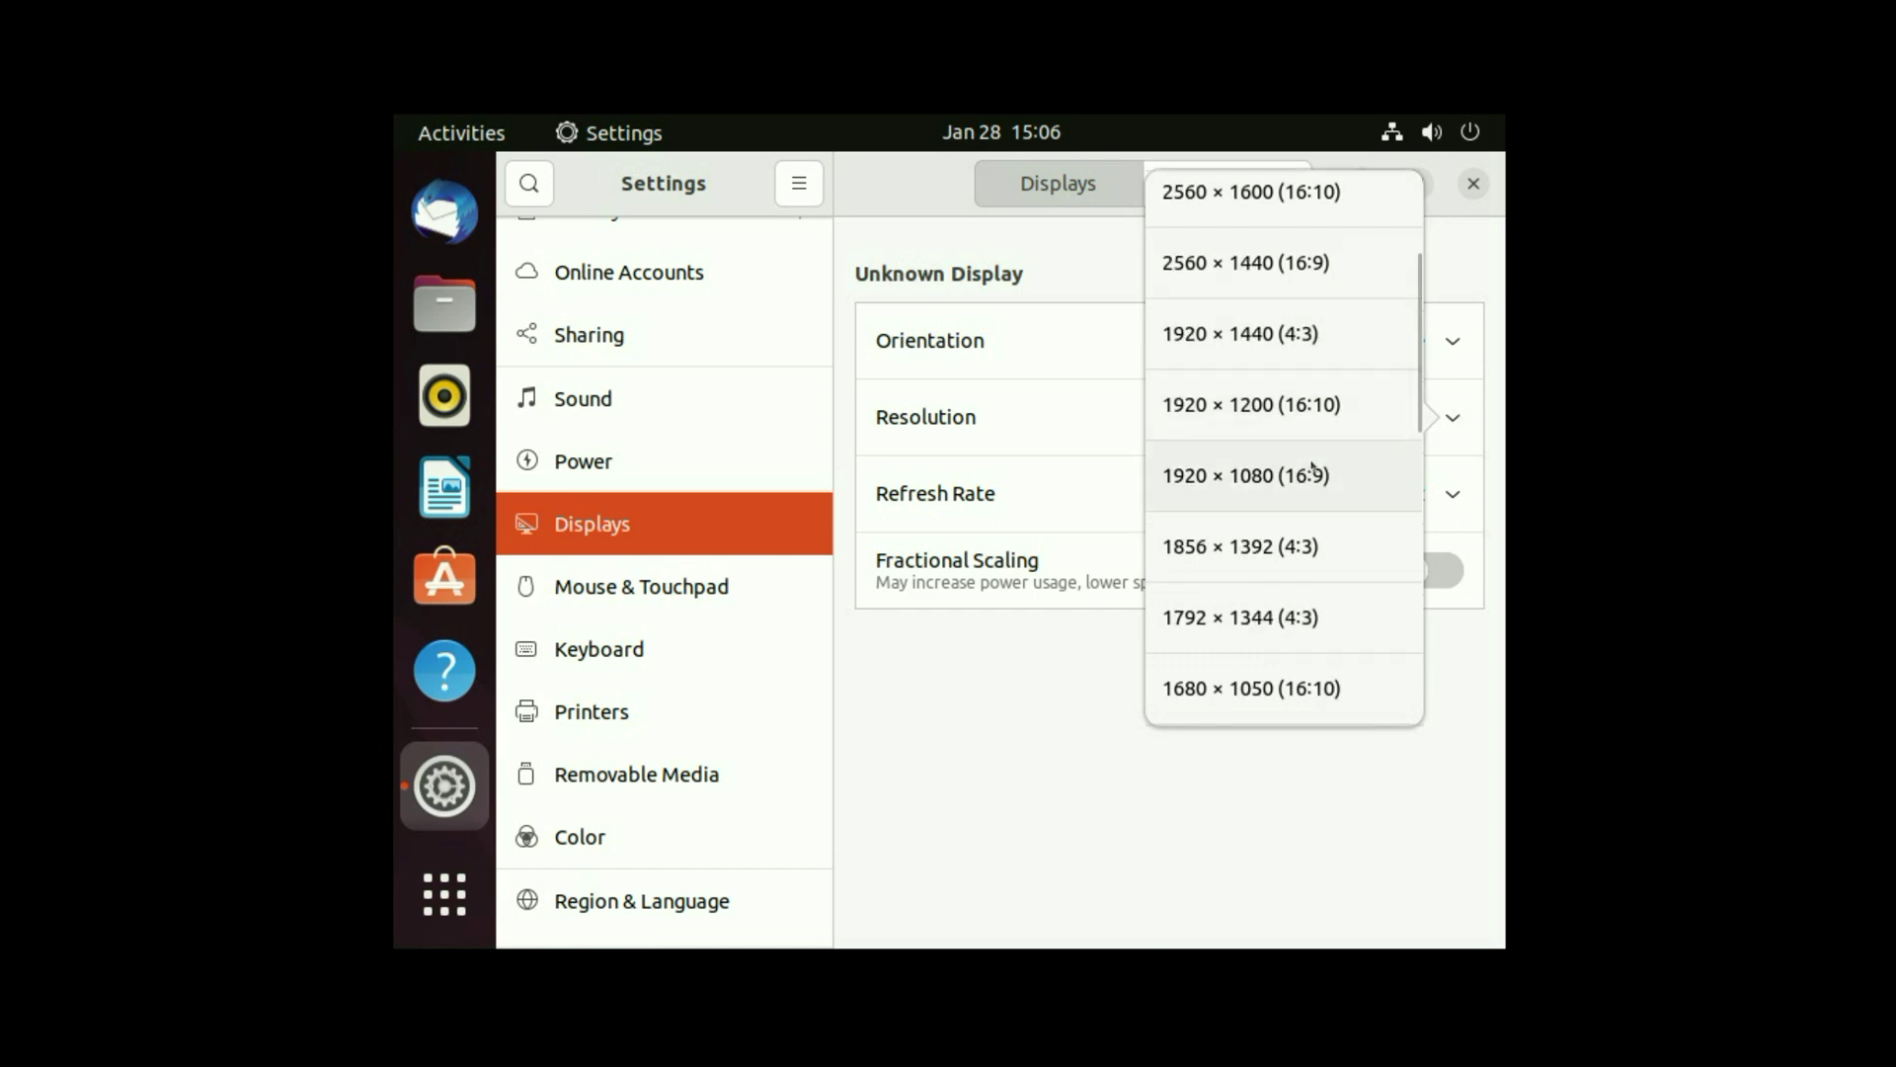
scroll(1312, 465, down, 5)
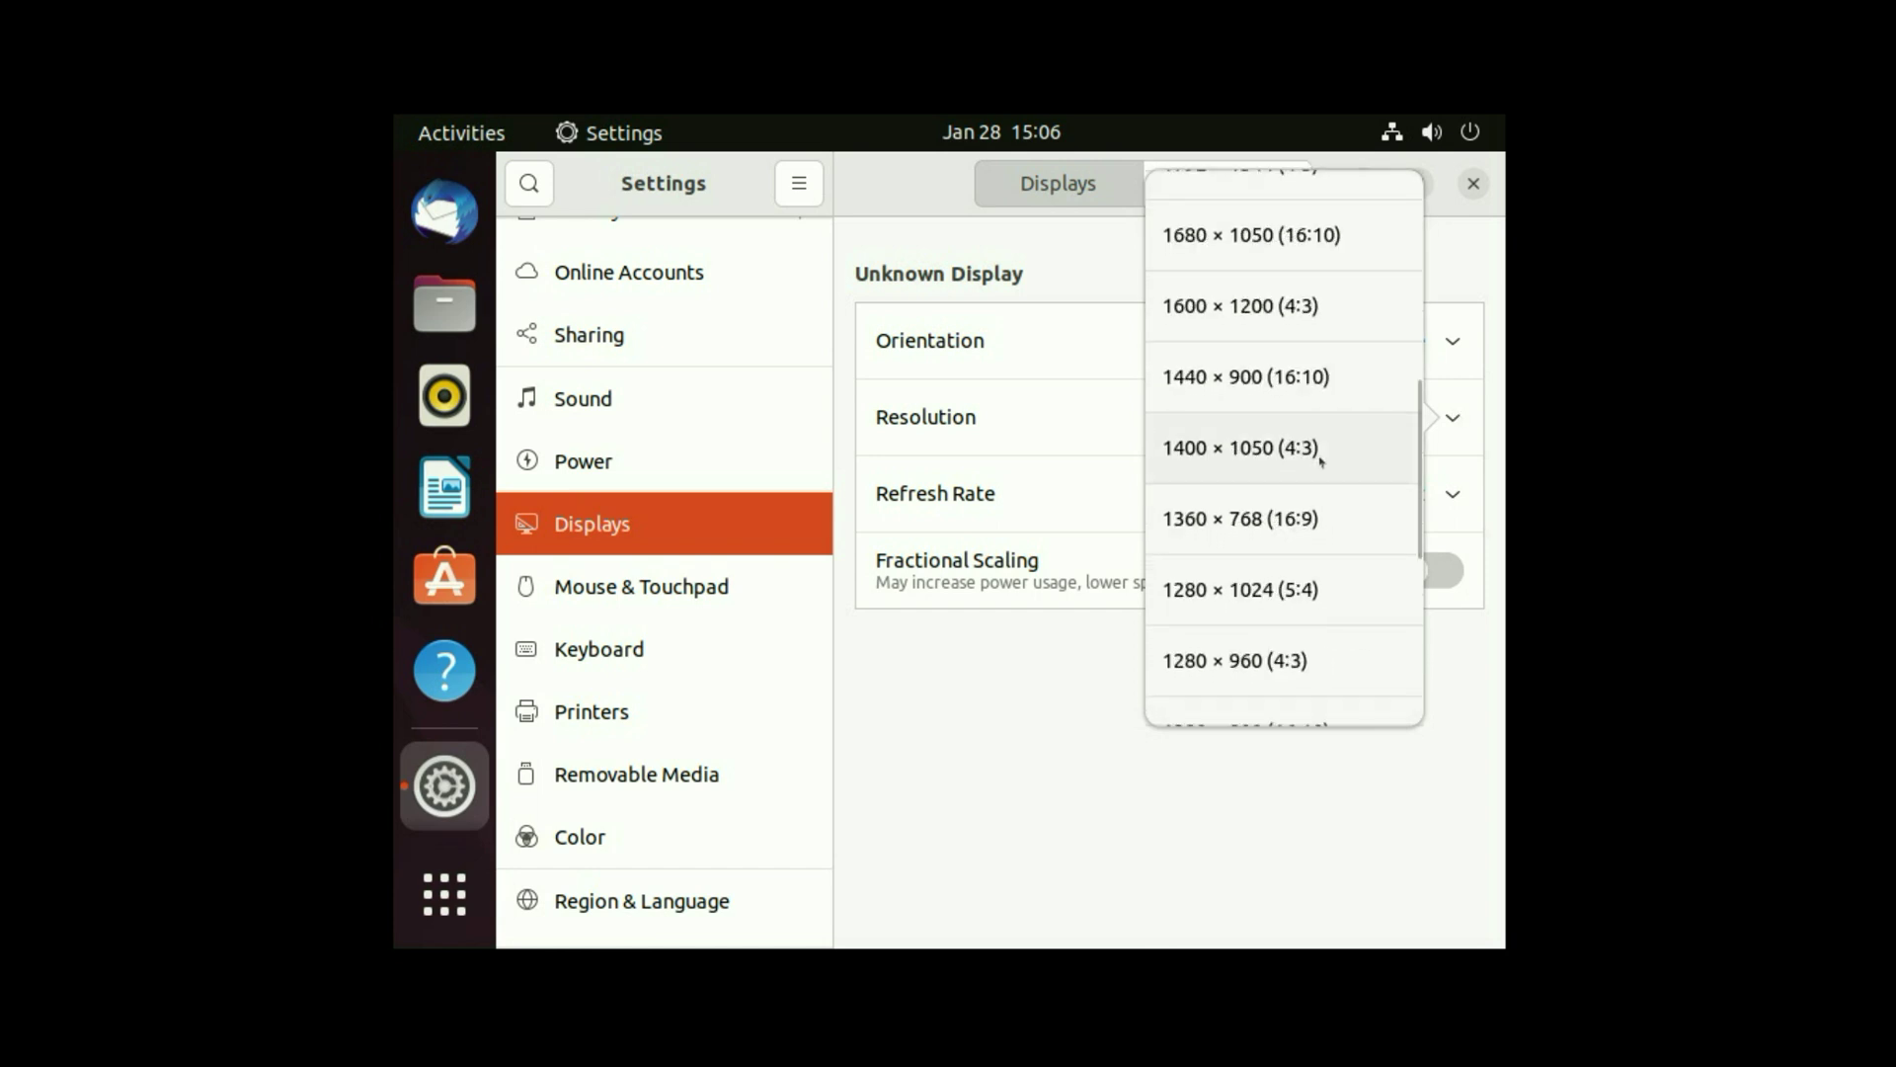
click(1260, 509)
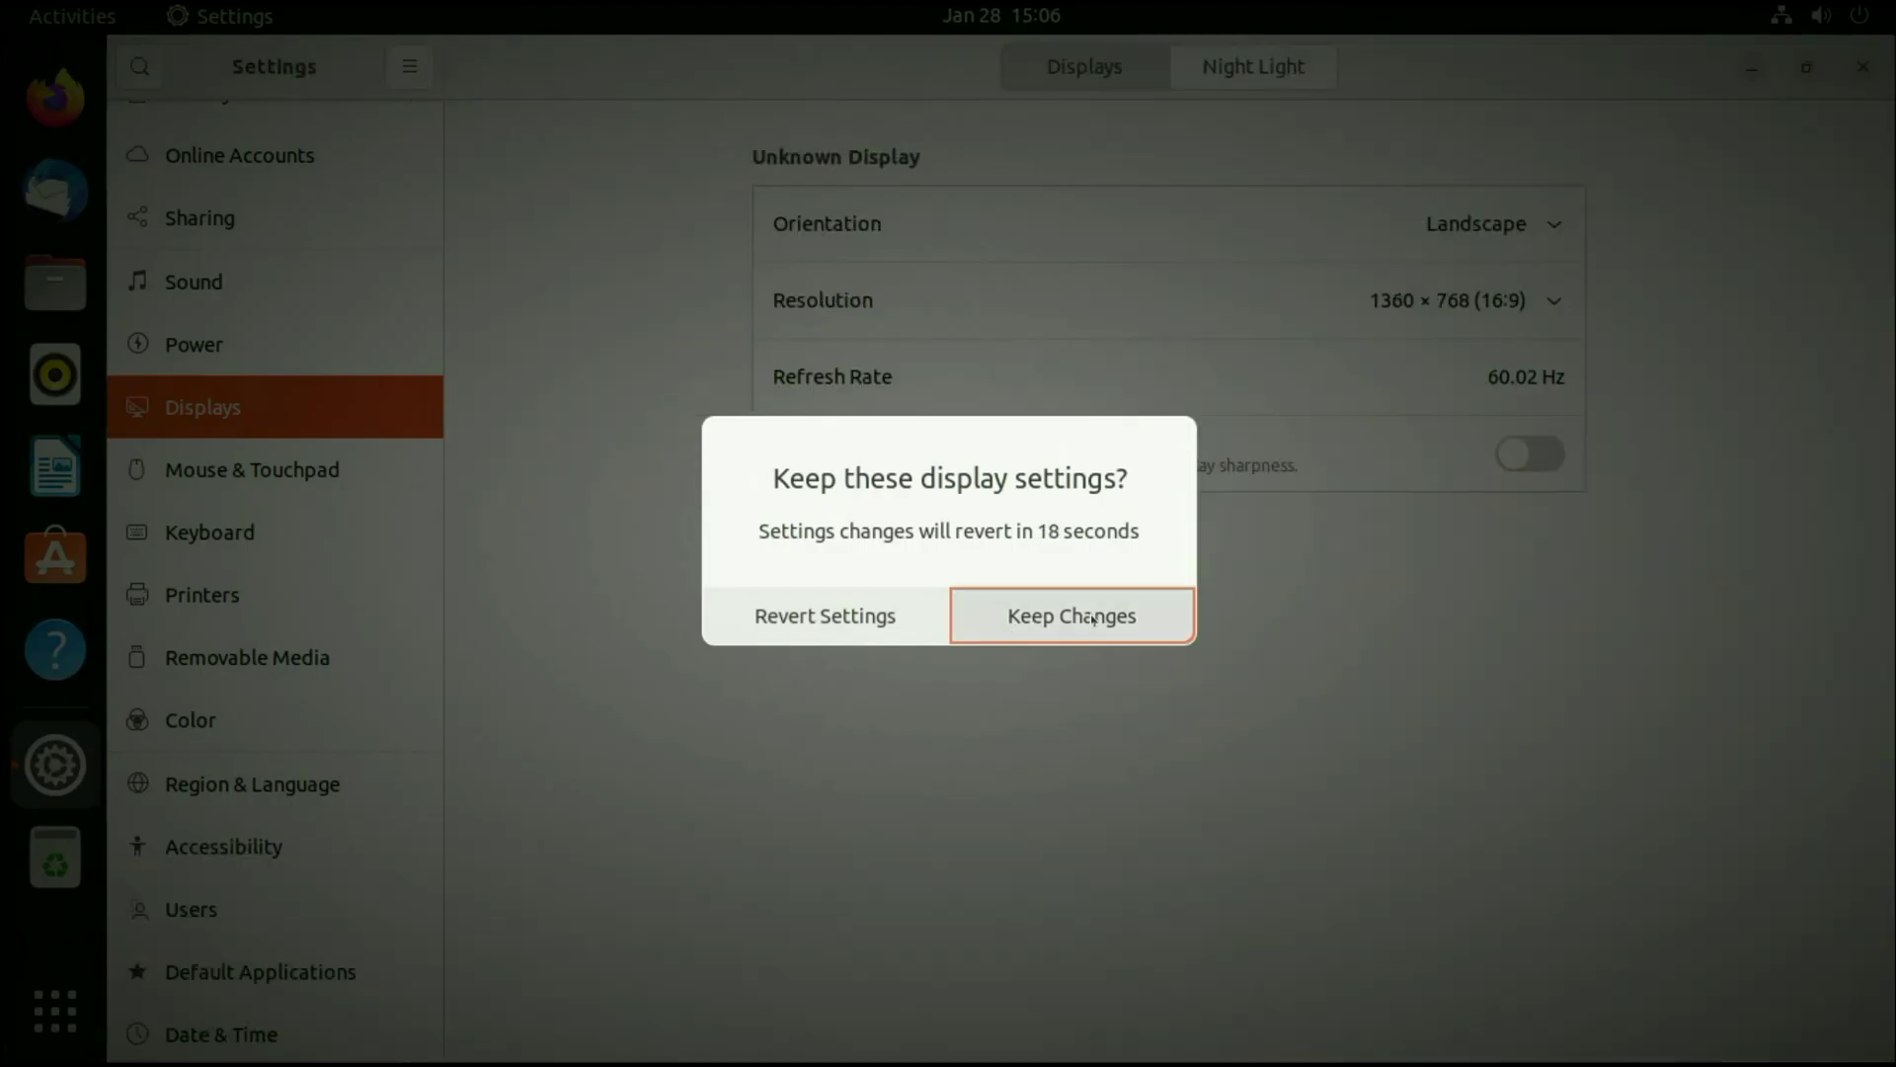
click(1094, 618)
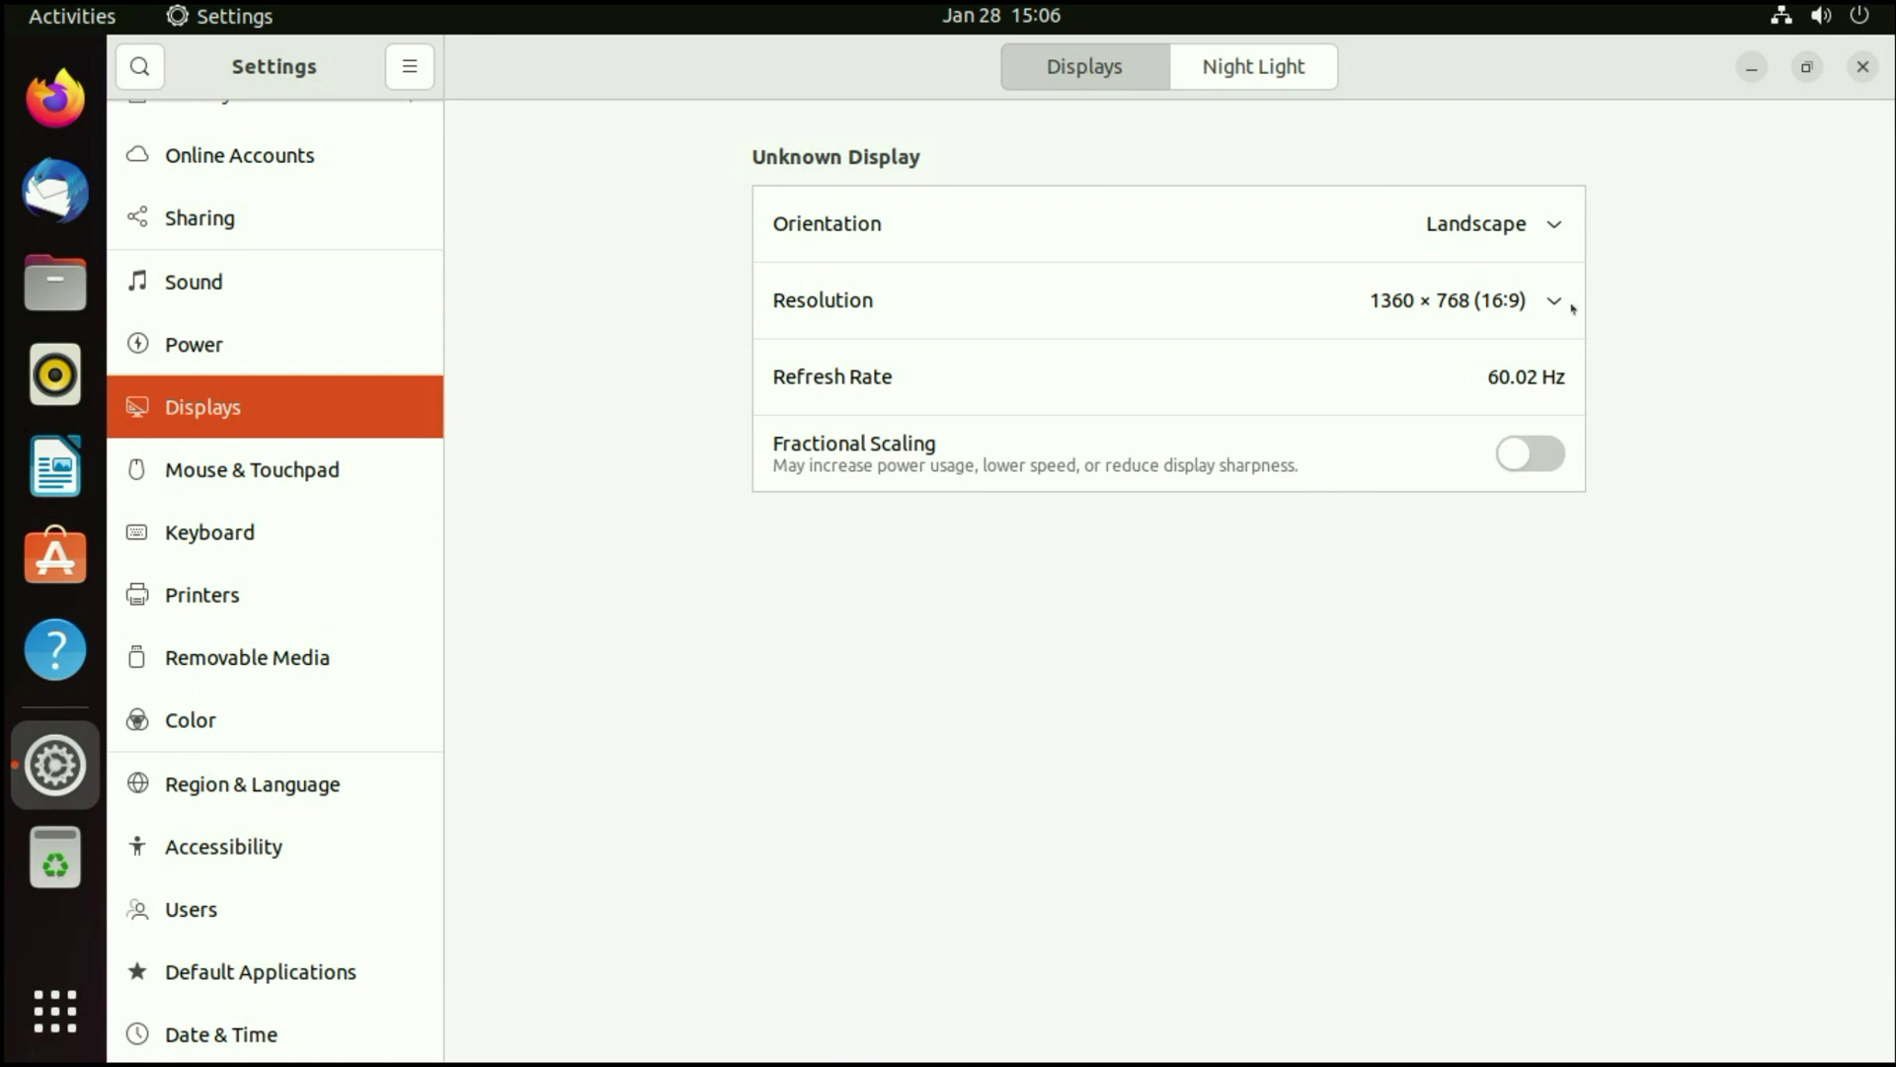
- Close Settings and move the Home icon to the desktop's top-left corner
click(1862, 67)
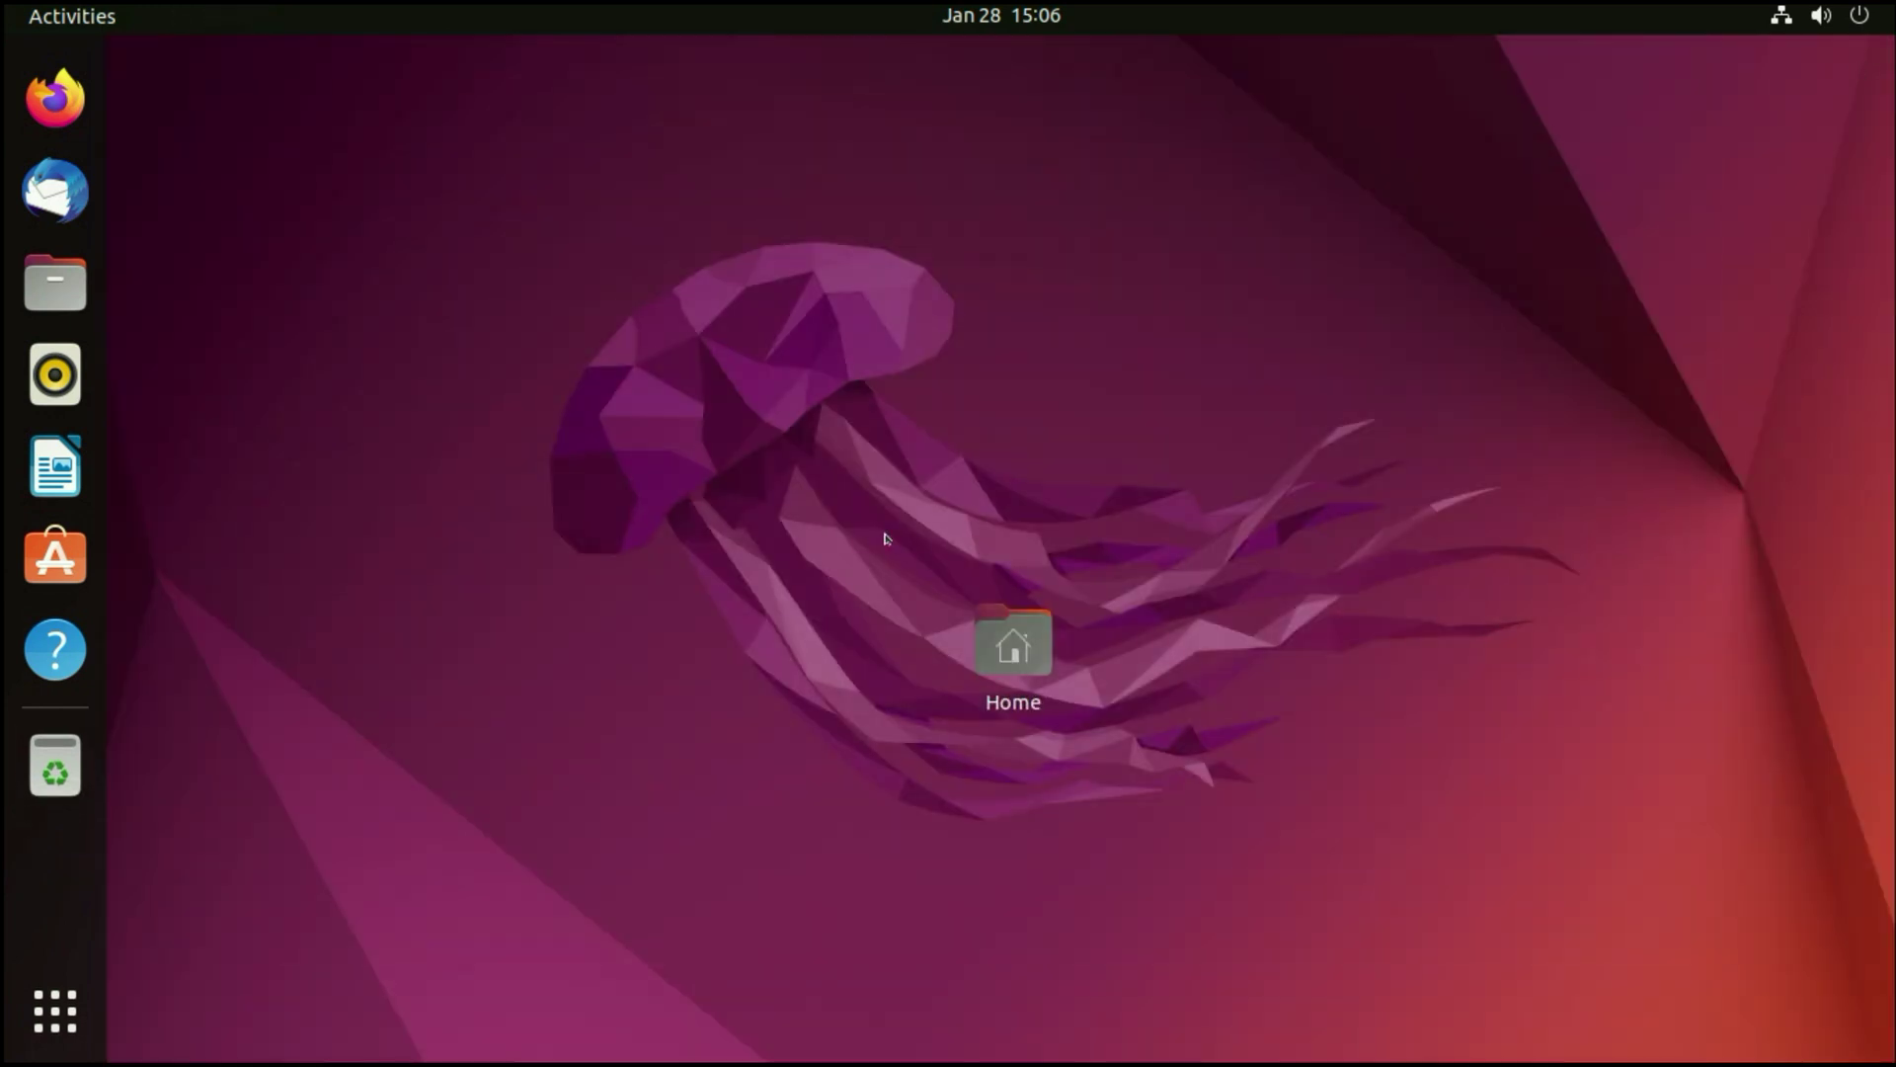
drag(1025, 649, 243, 138)
click(462, 221)
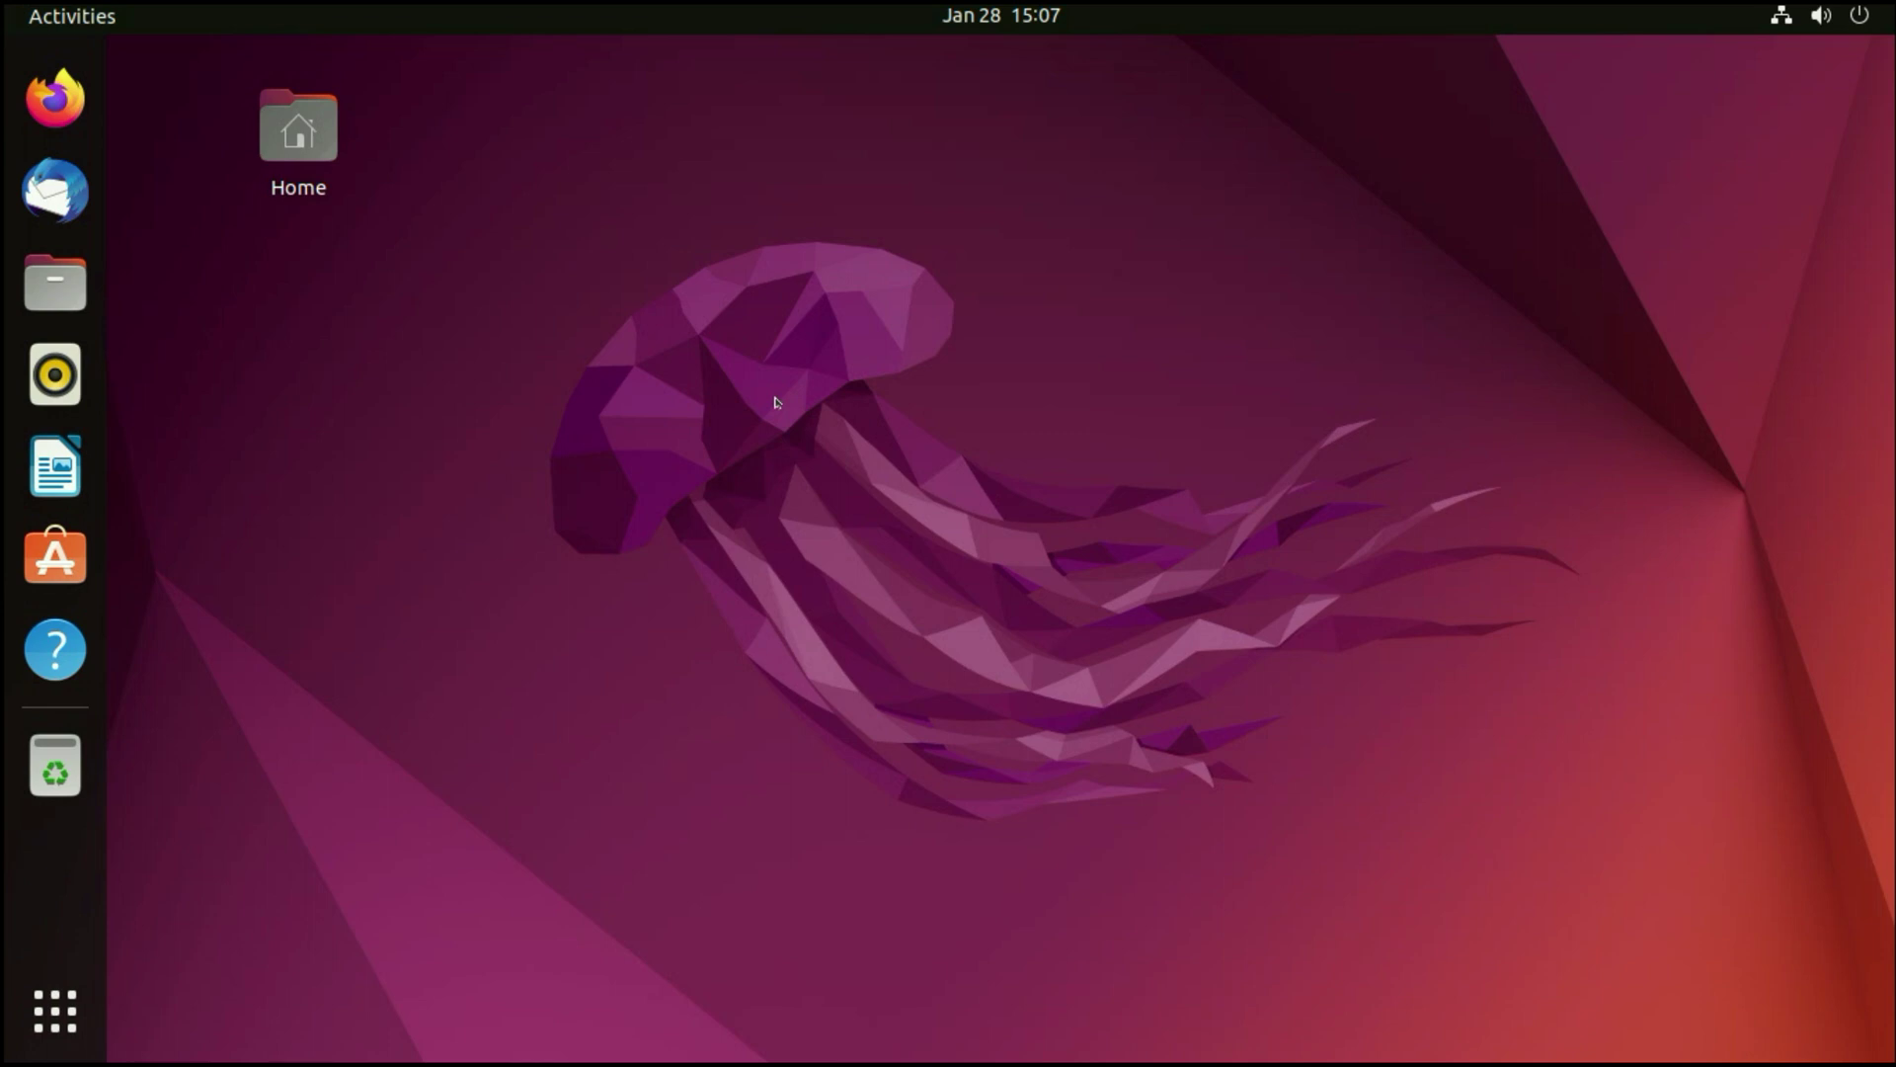
- Reopen Settings from the system menu in the top-right tray
click(1814, 20)
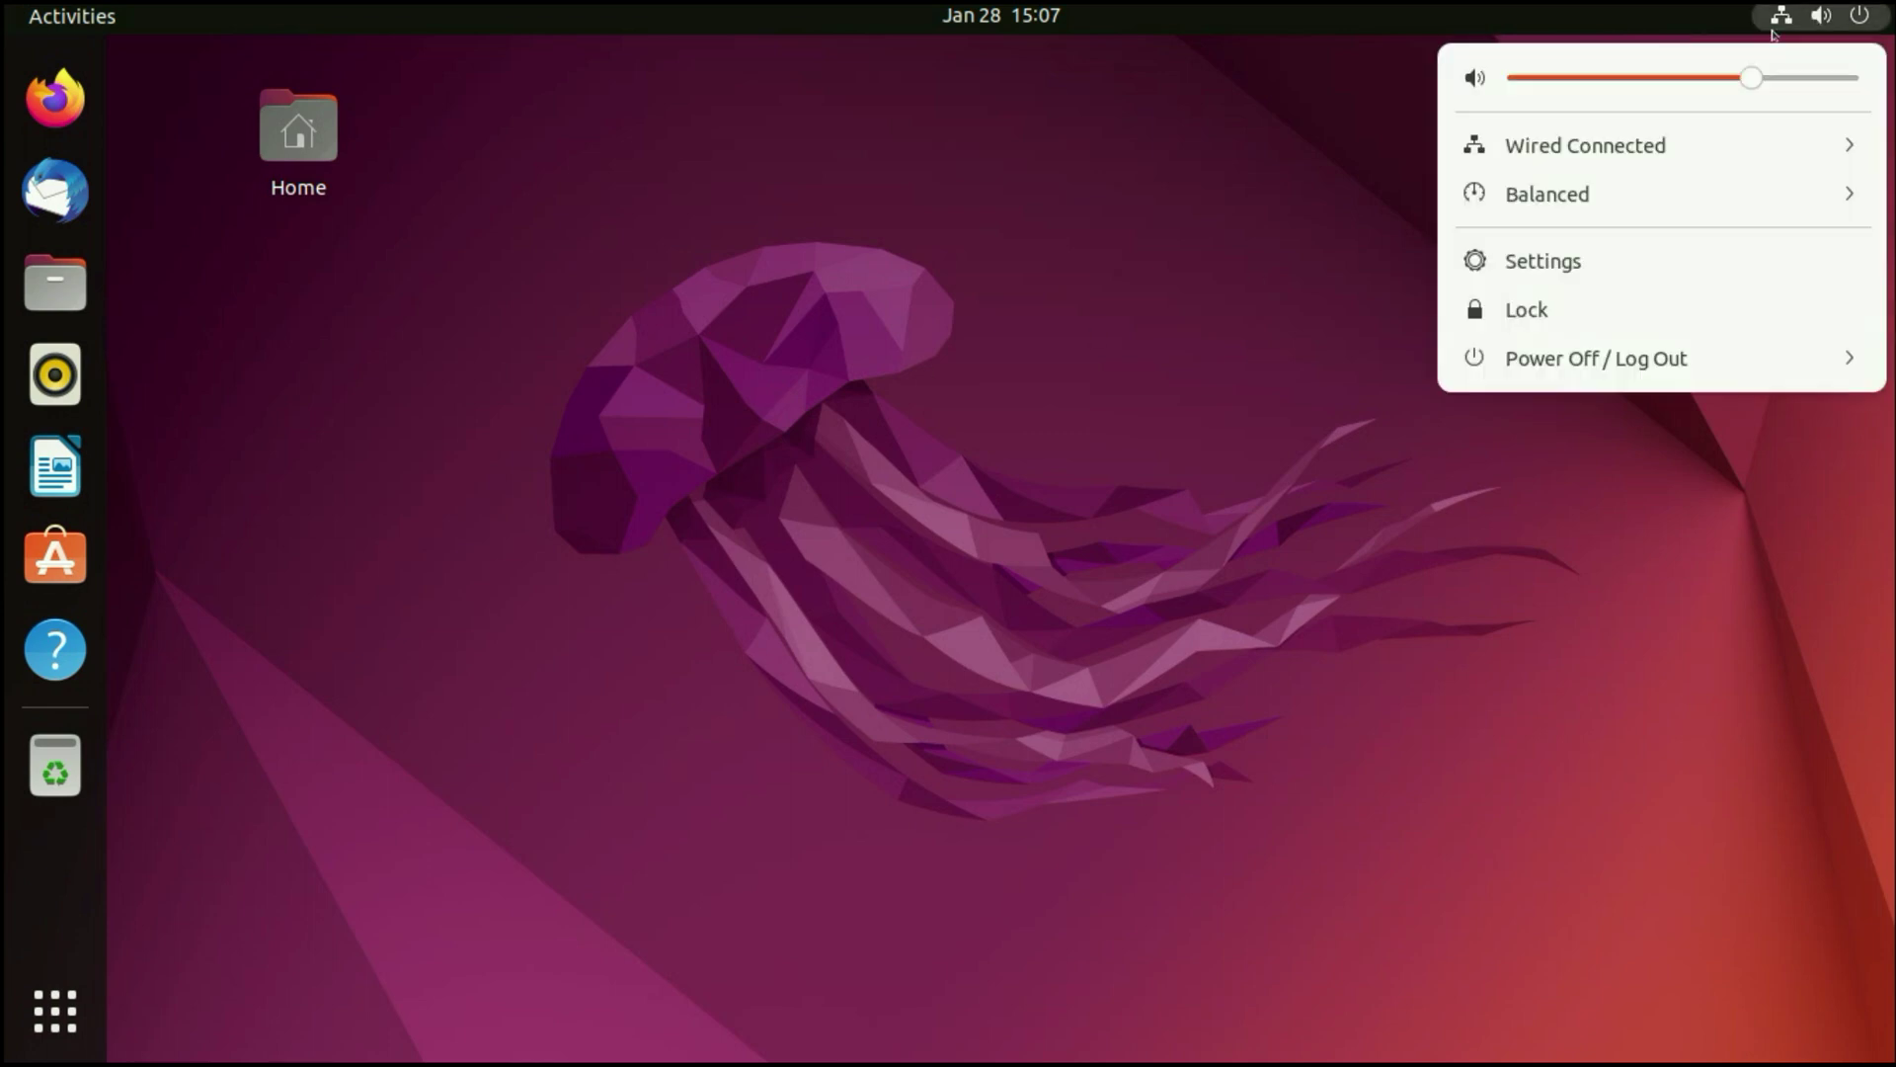
click(1177, 360)
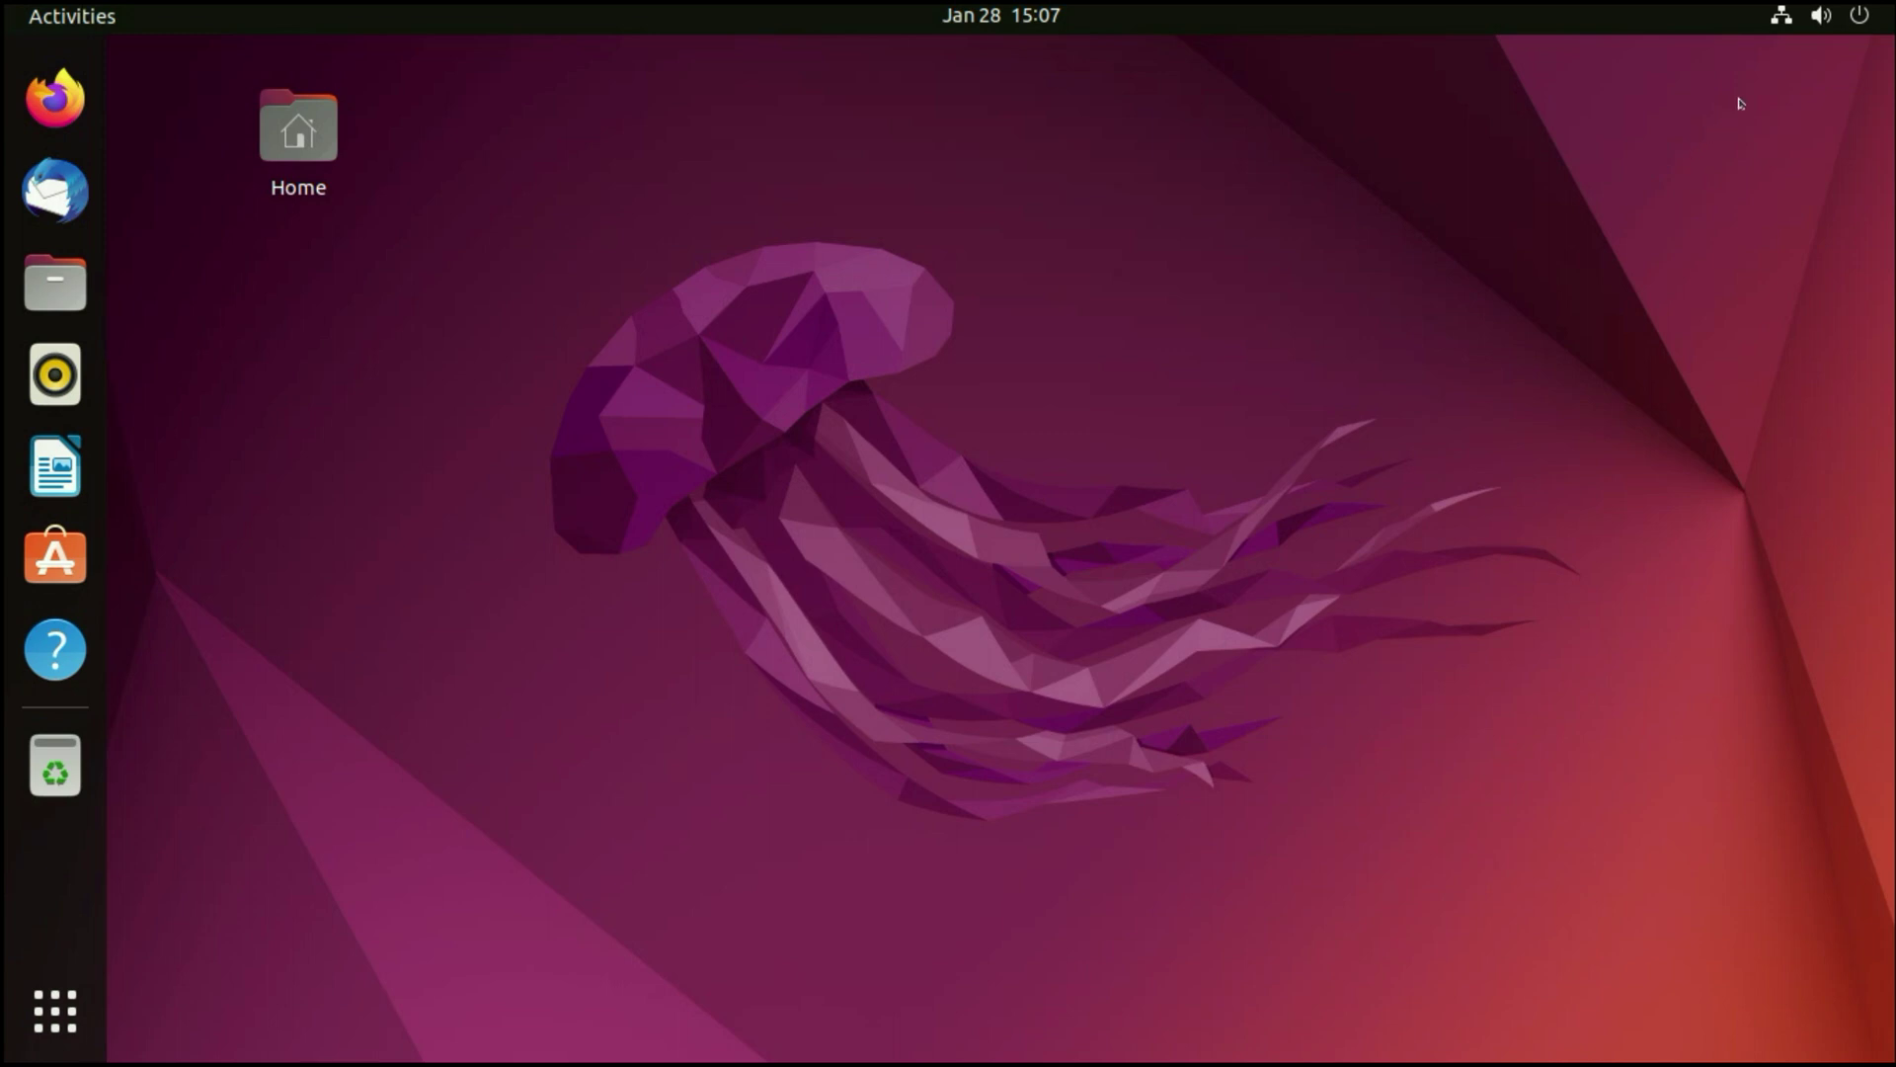
click(1820, 23)
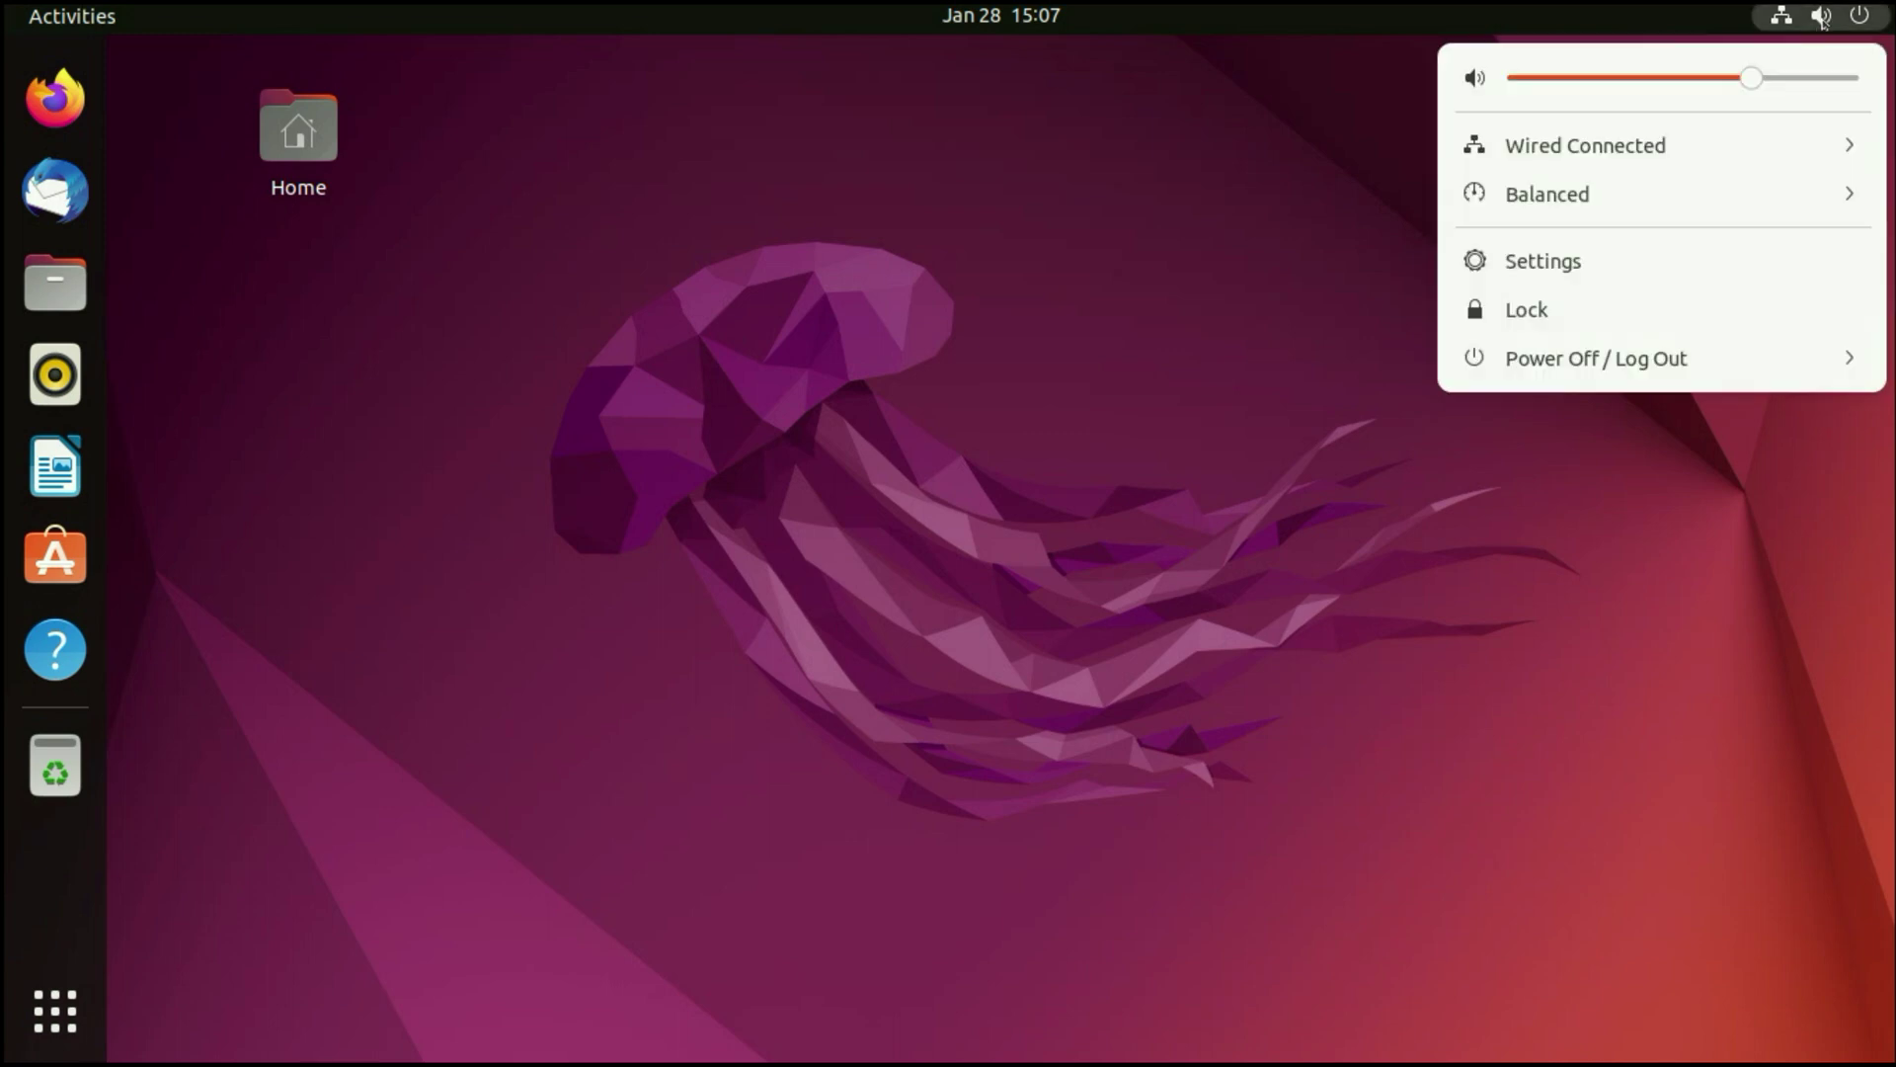
click(1551, 267)
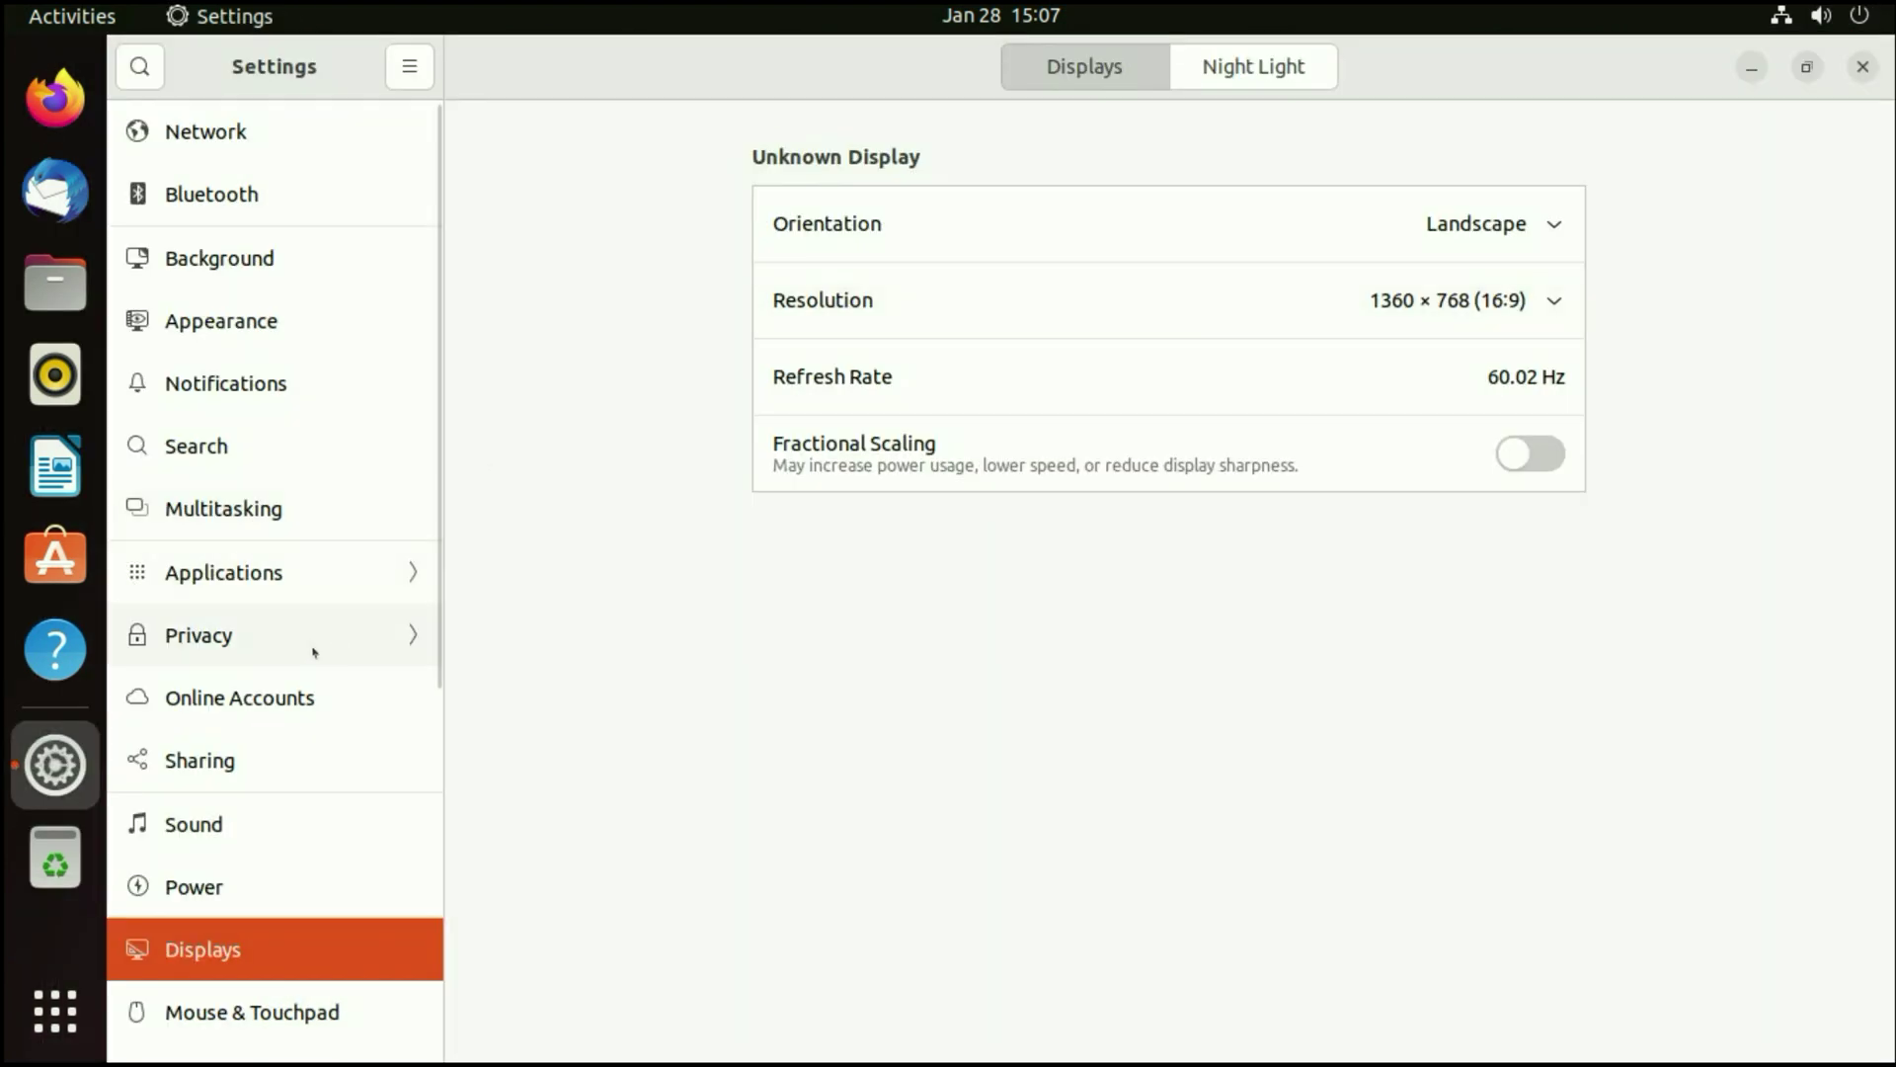
- Look through Network, Bluetooth, Background and Appearance settings, then open the Users page
scroll(281, 753, down, 5)
scroll(282, 753, up, 5)
click(237, 129)
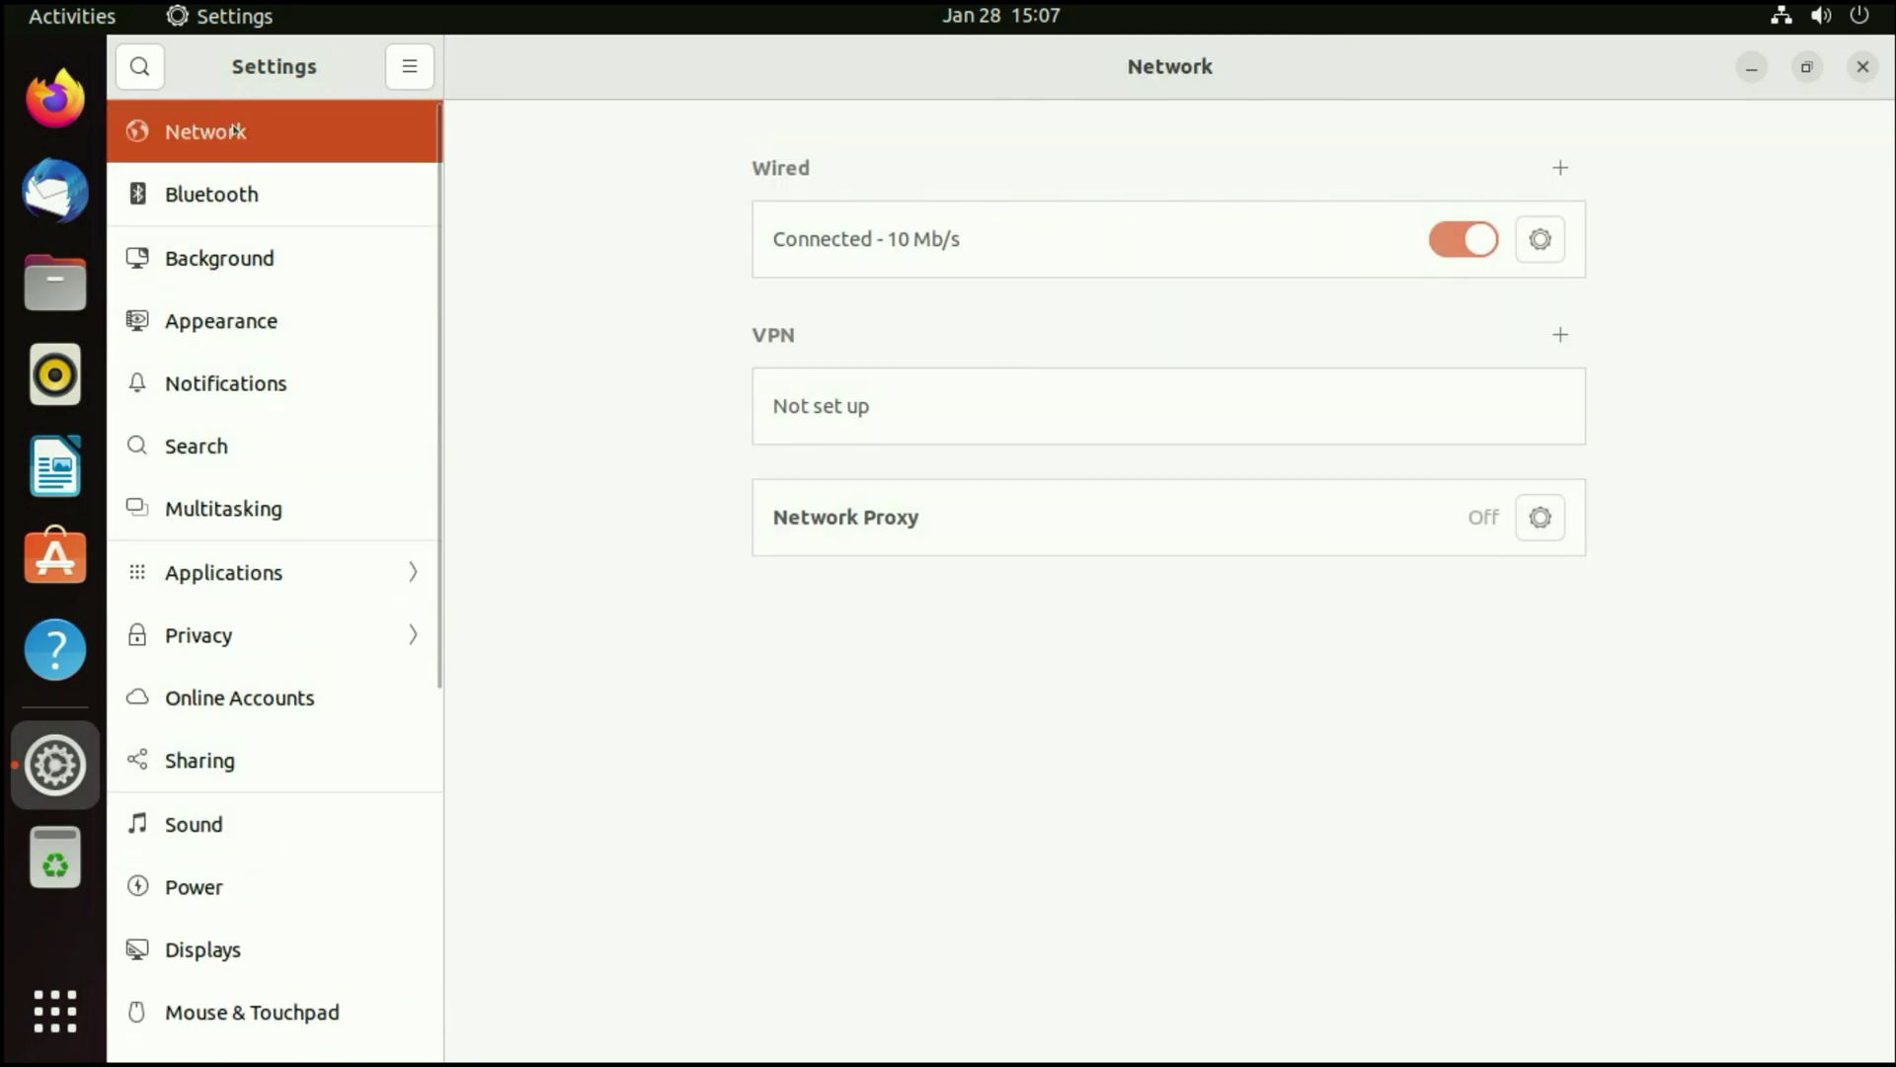
click(331, 202)
click(395, 286)
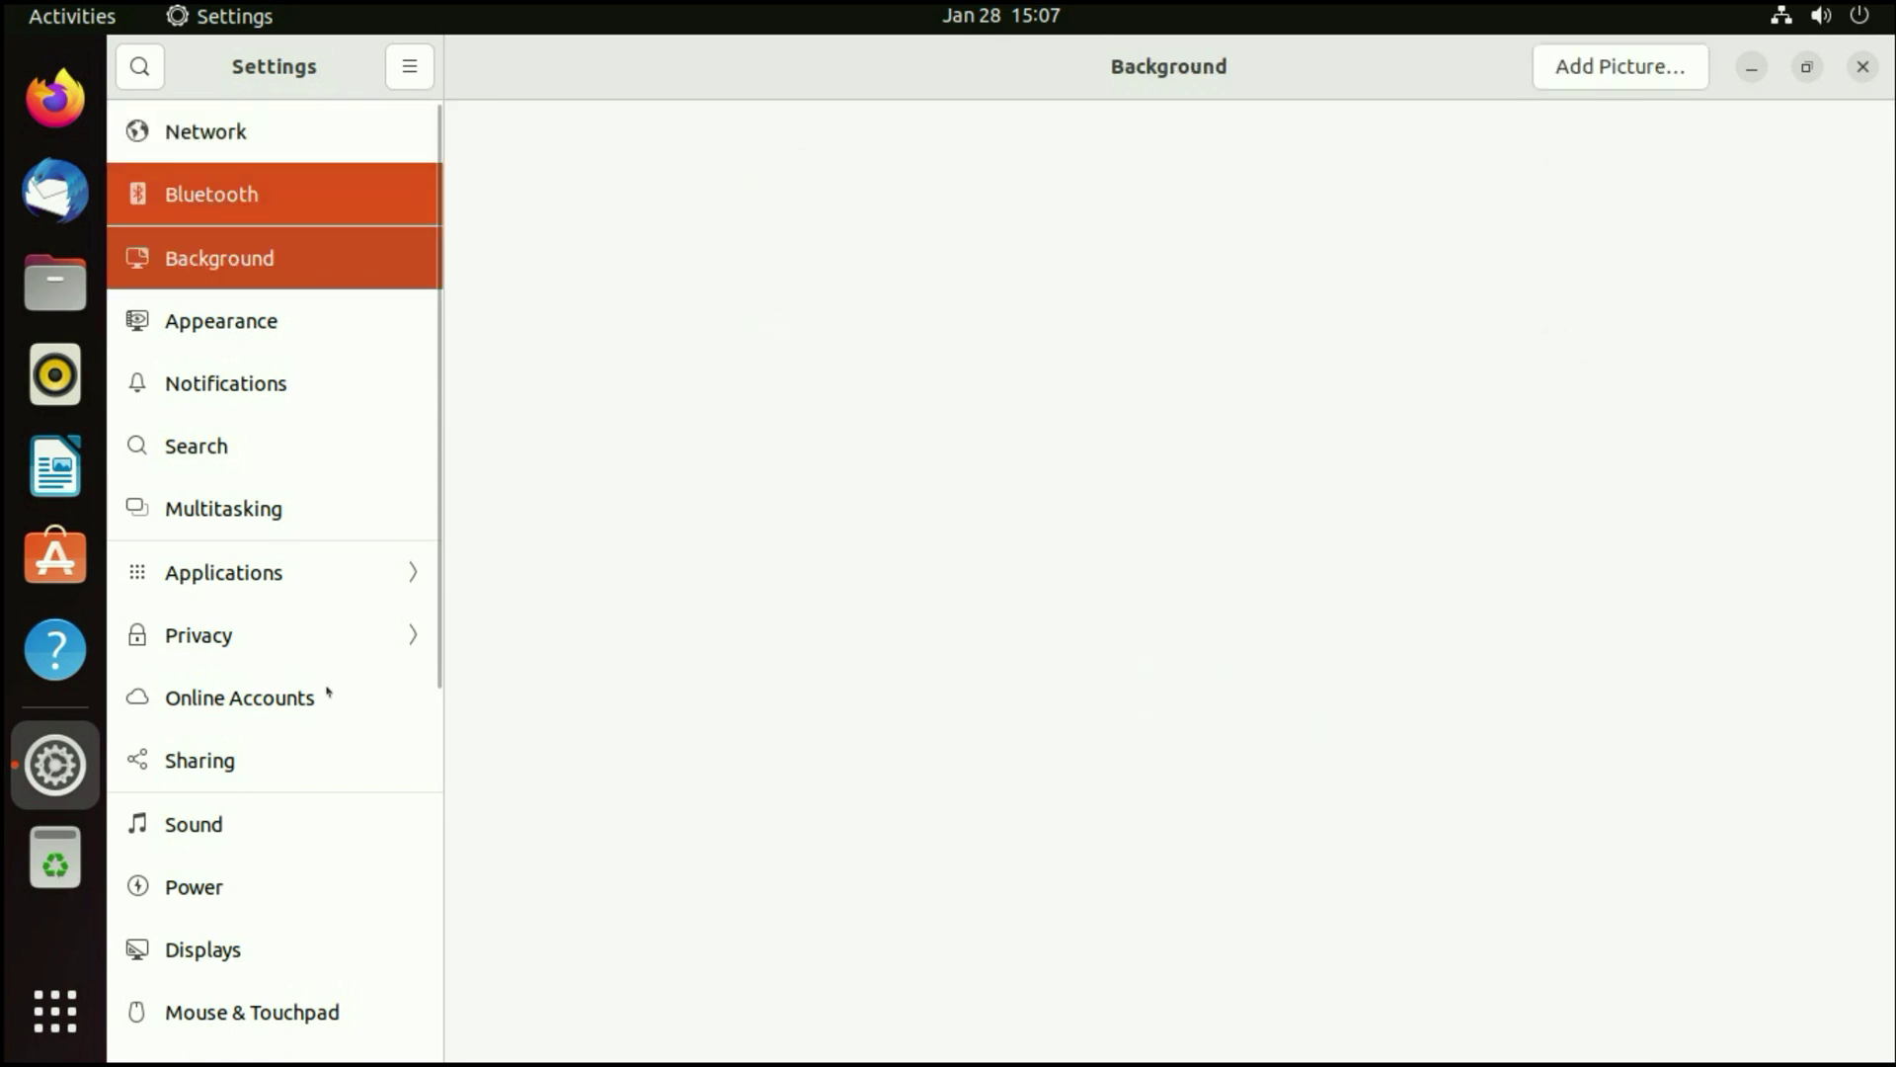
key(Down)
scroll(317, 720, down, 10)
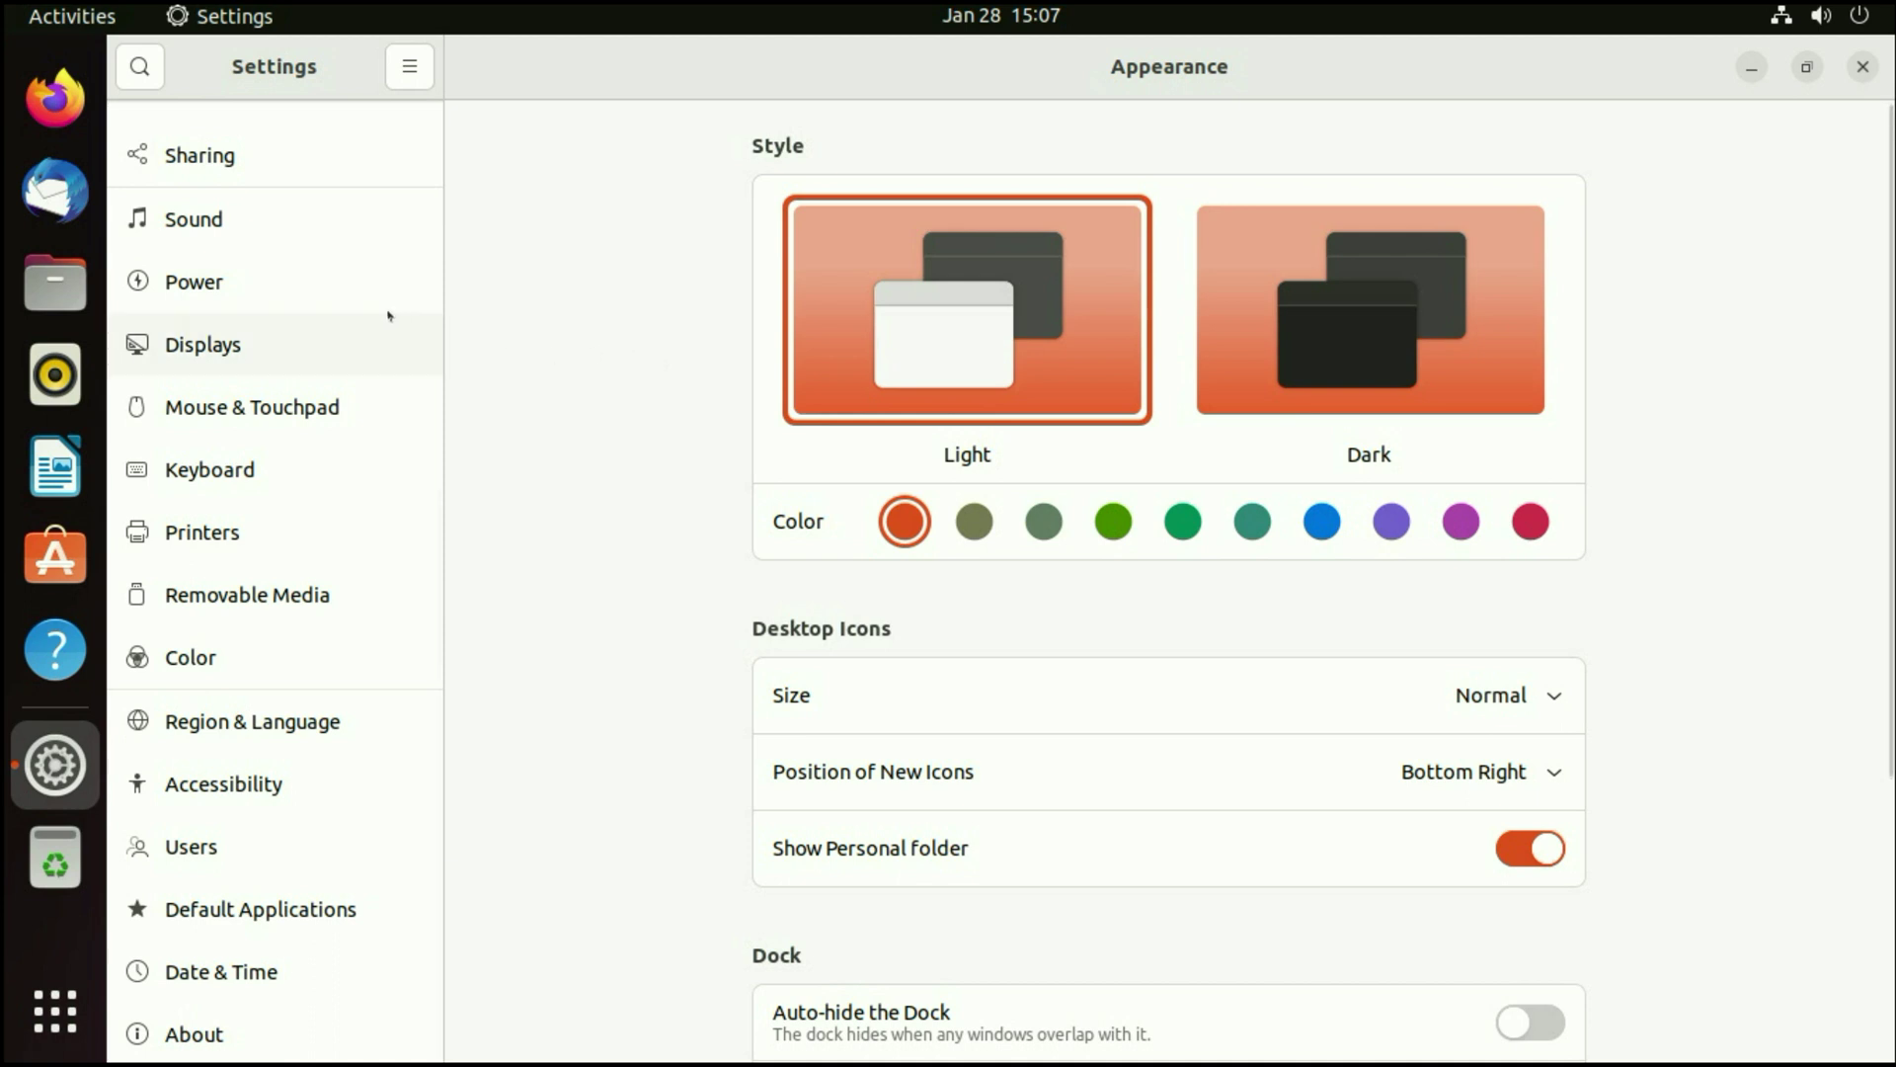
click(209, 855)
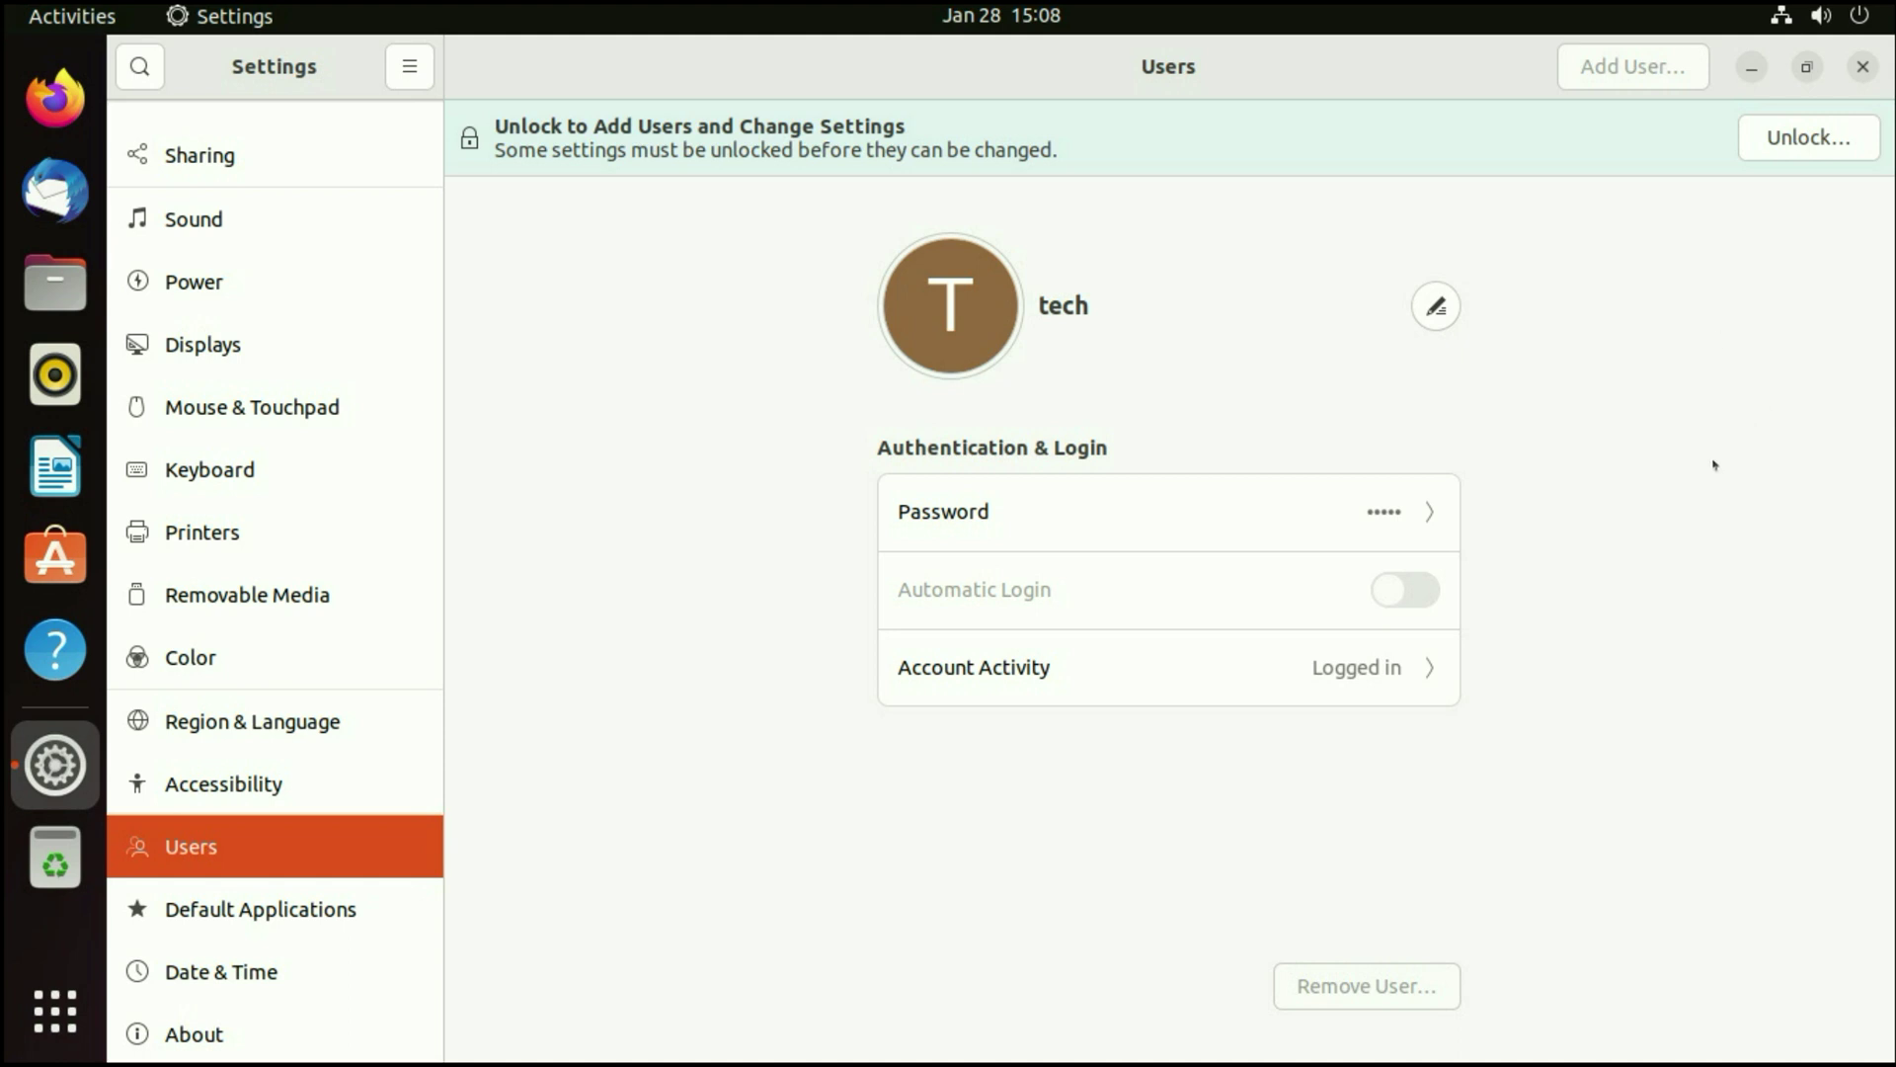
- Unlock the Users page with the admin password, then start and cancel Add User
click(1809, 141)
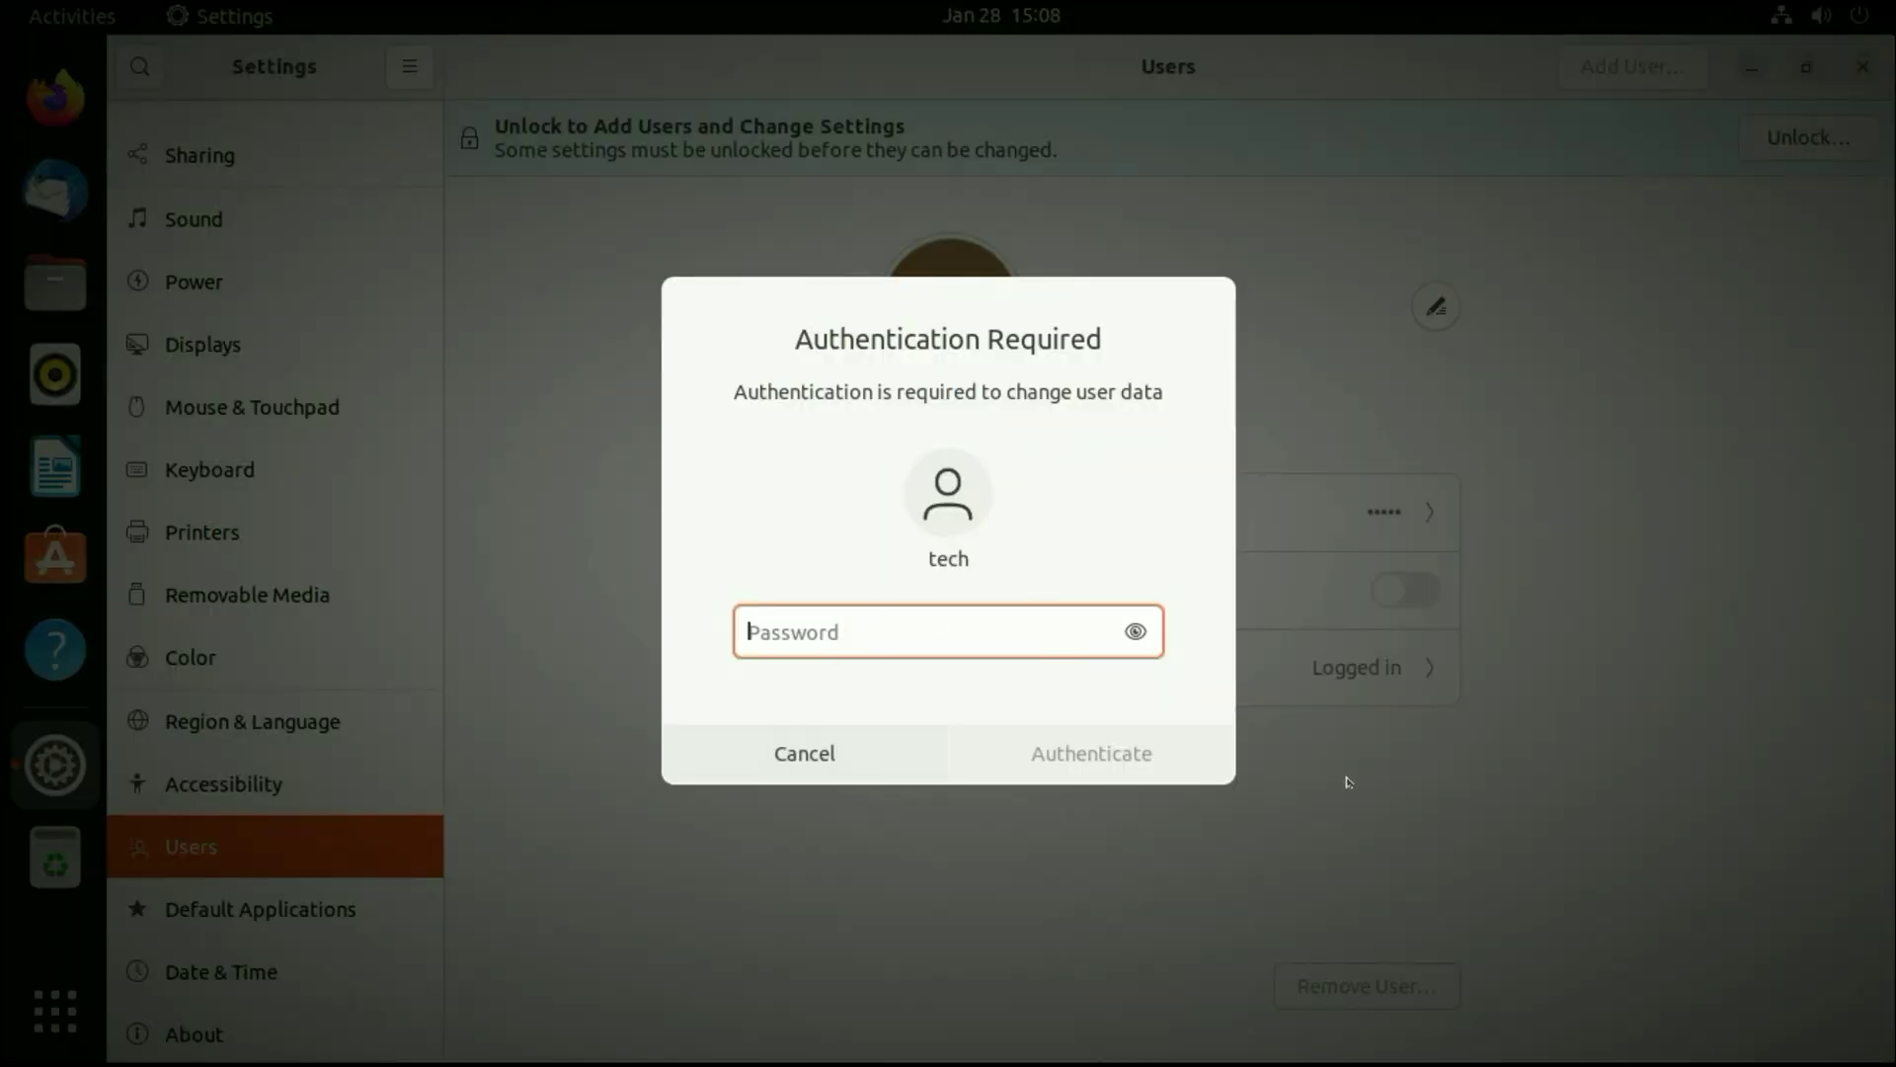
text(••••••)
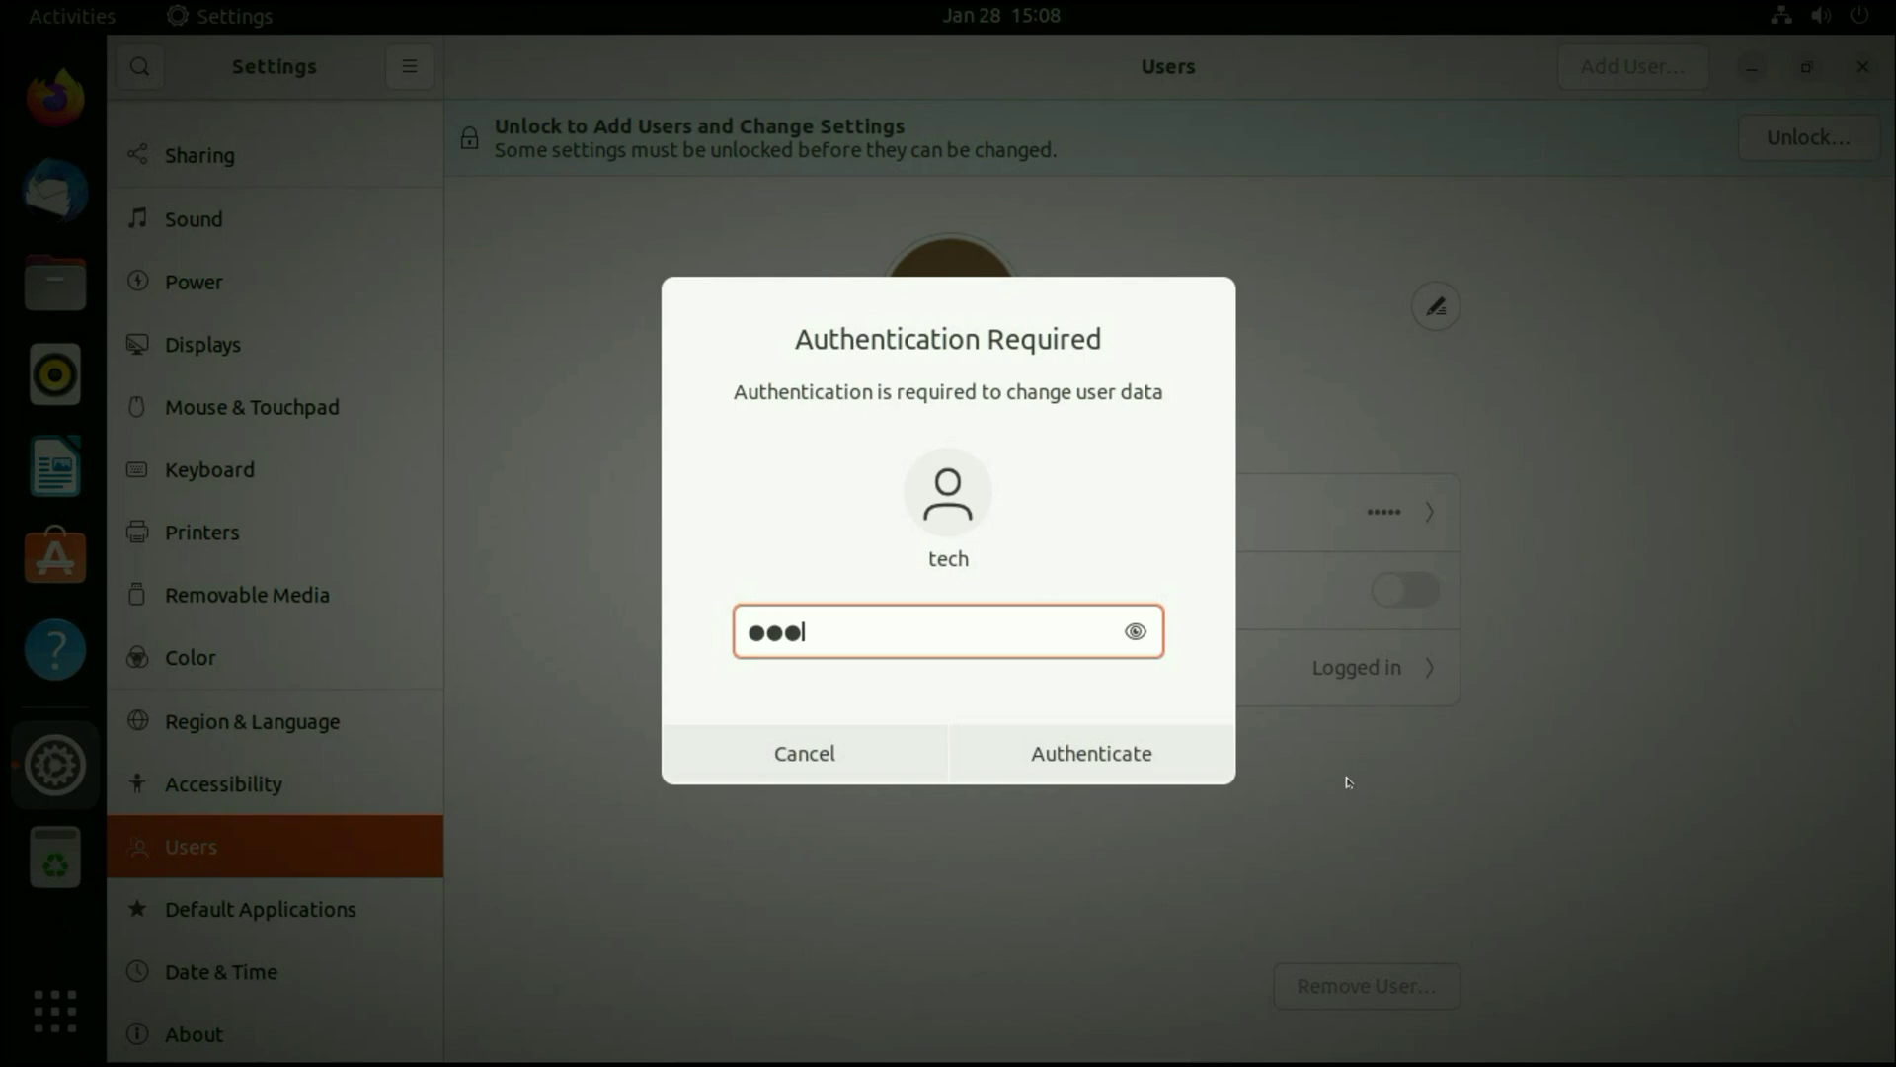
key(Return)
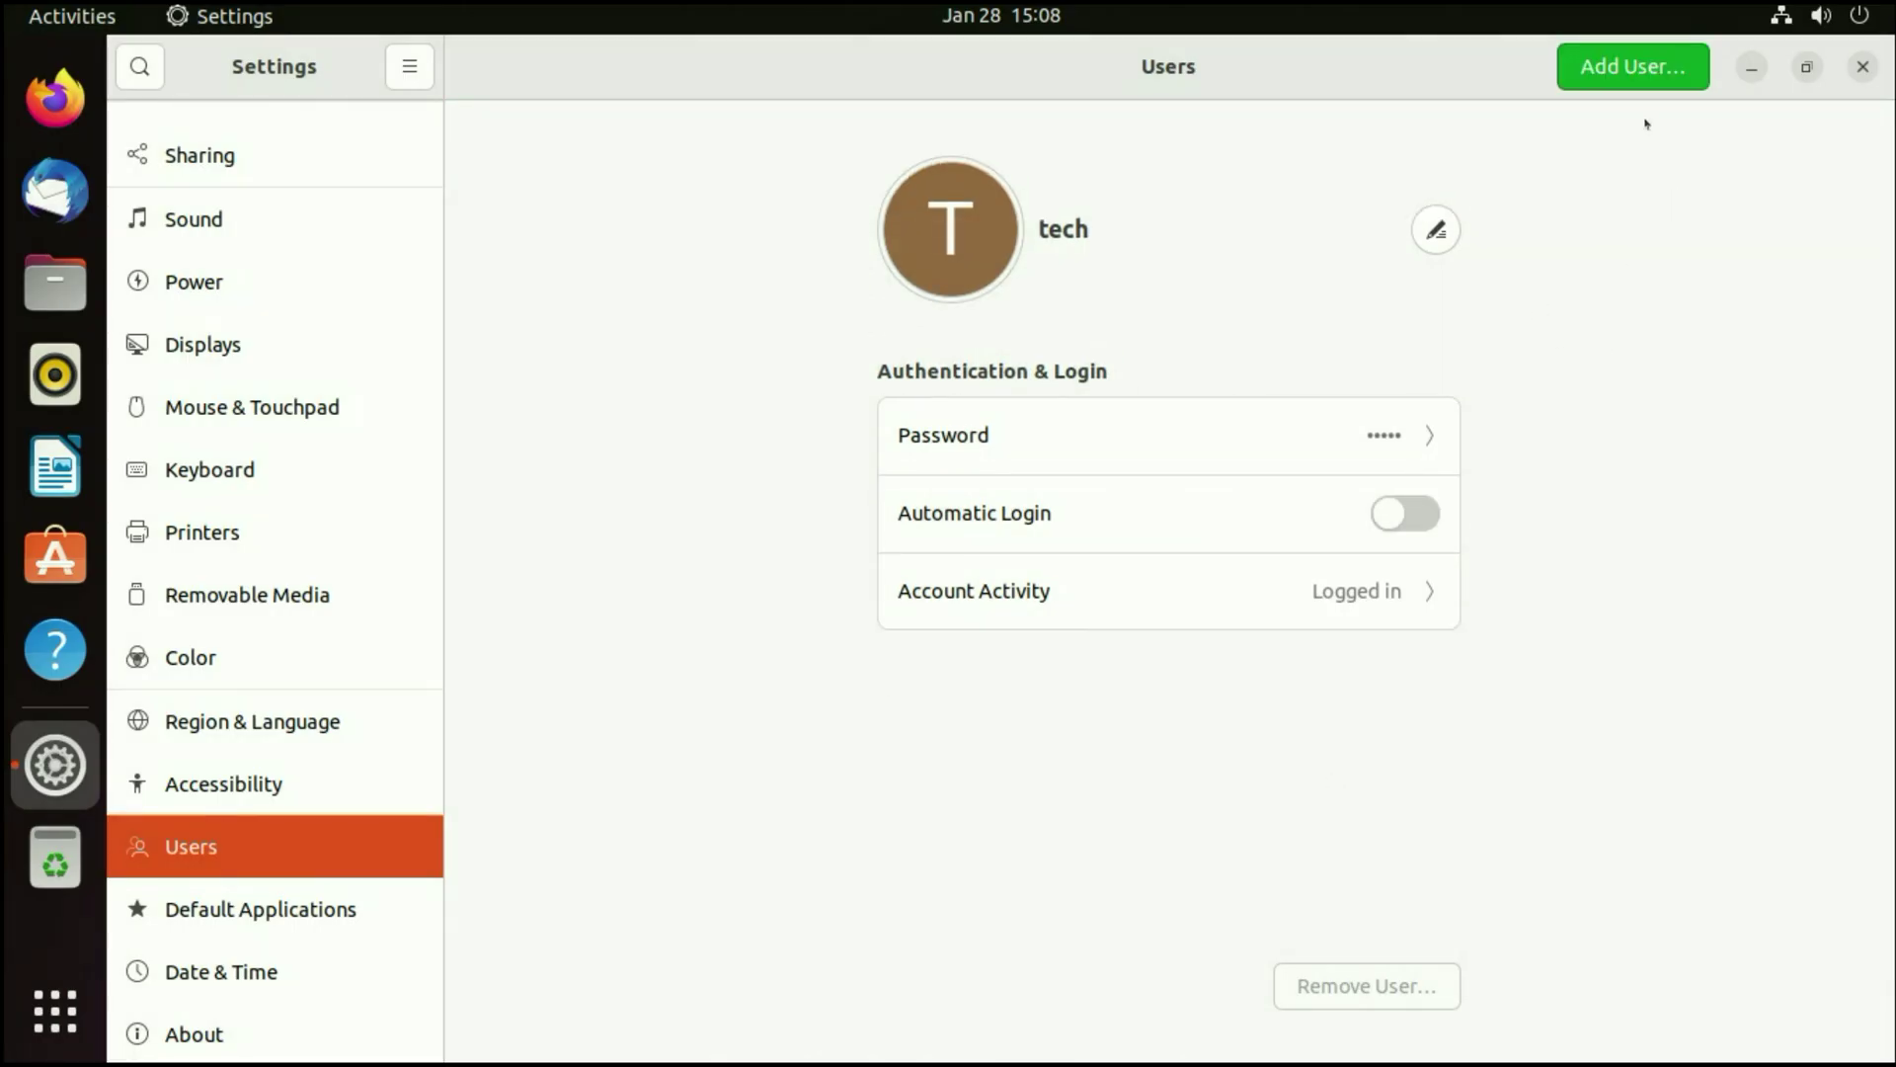
click(1629, 69)
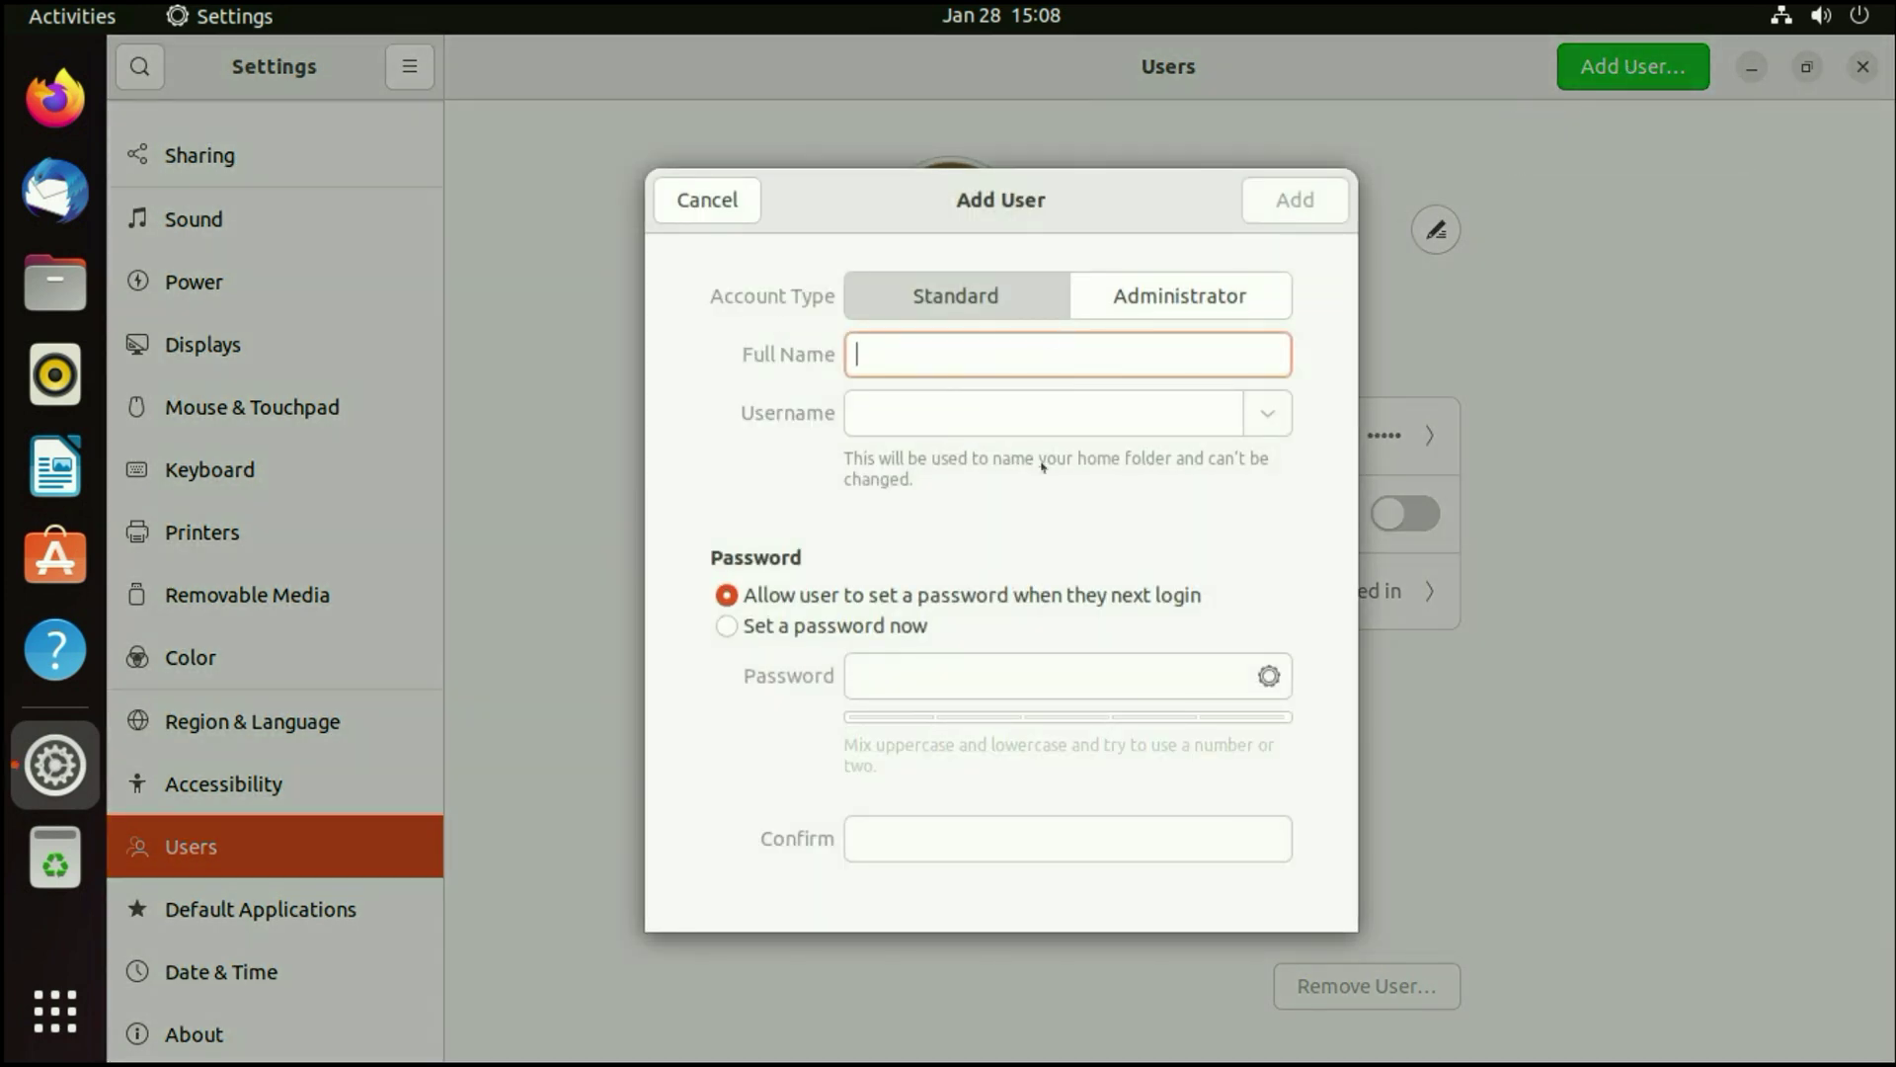
click(726, 220)
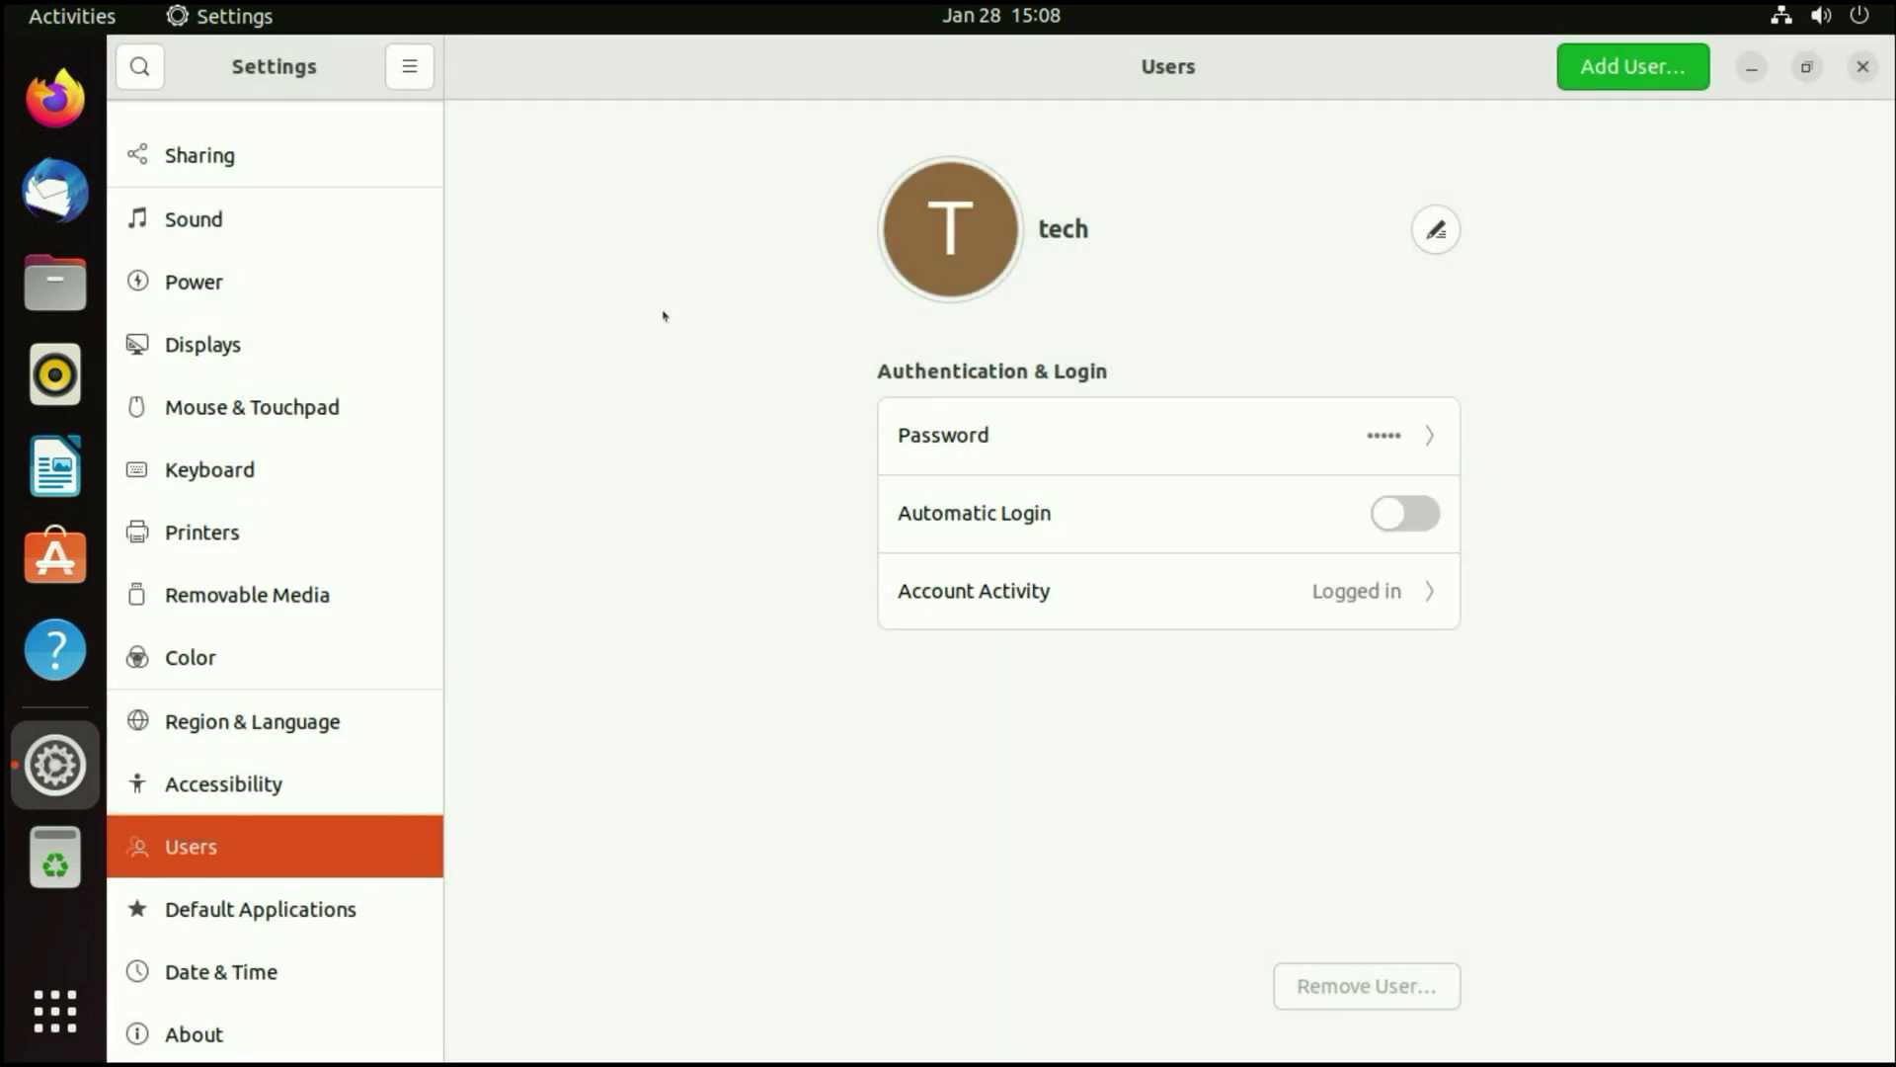
- Launch Ubuntu Software and open the Skype app's details page
click(58, 541)
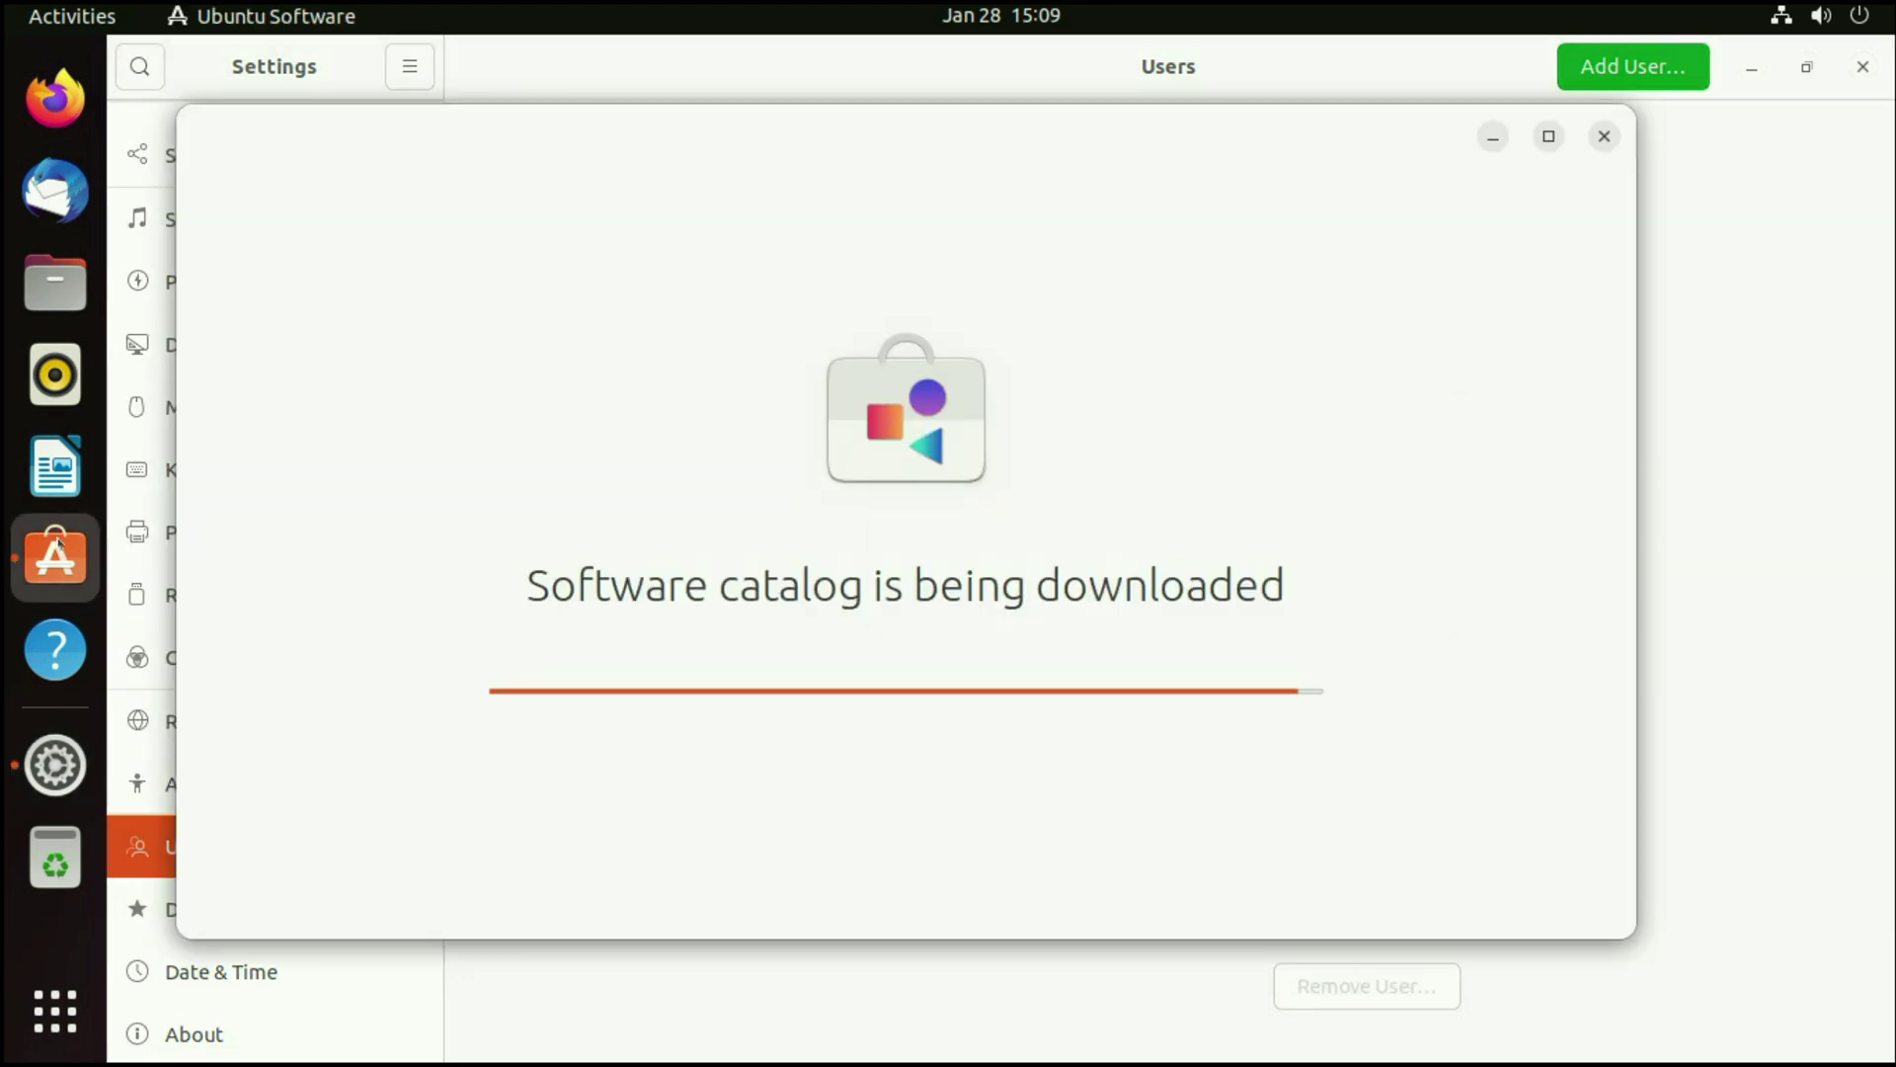
scroll(869, 637, down, 5)
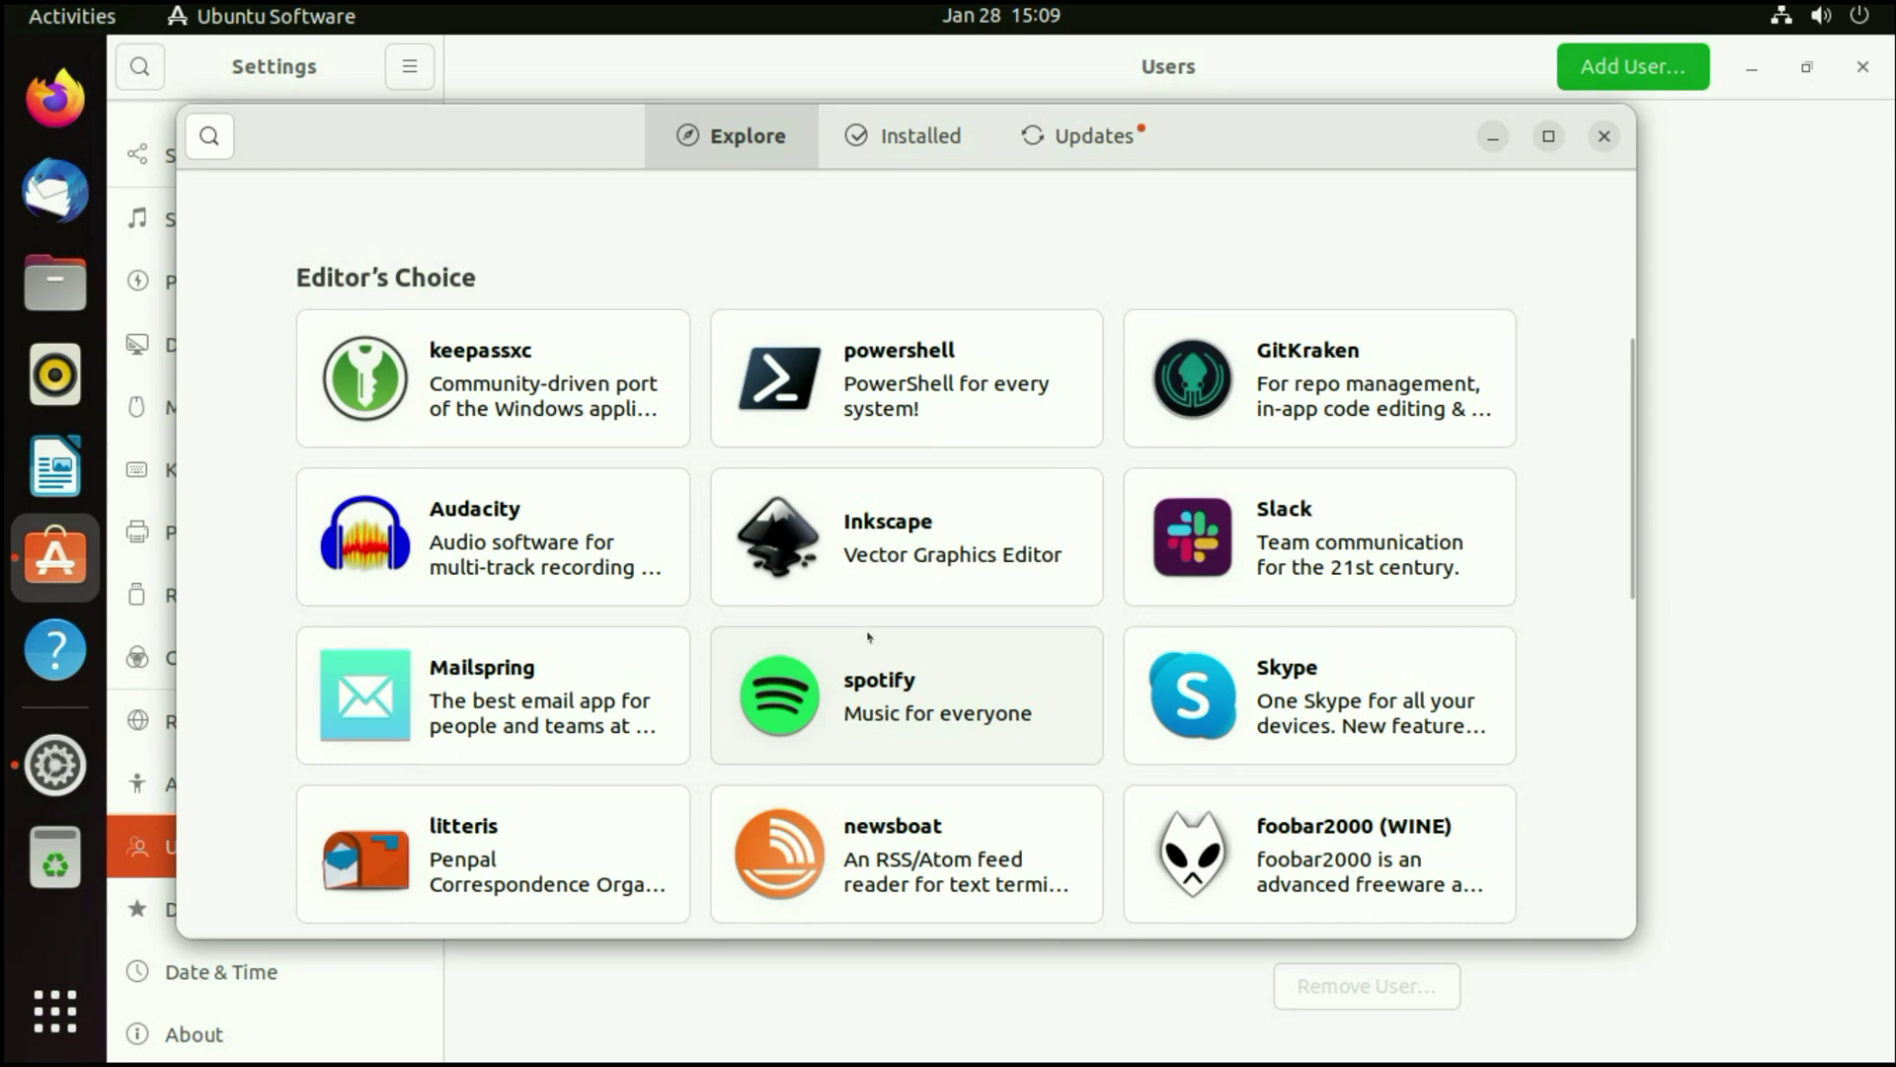
scroll(889, 613, down, 3)
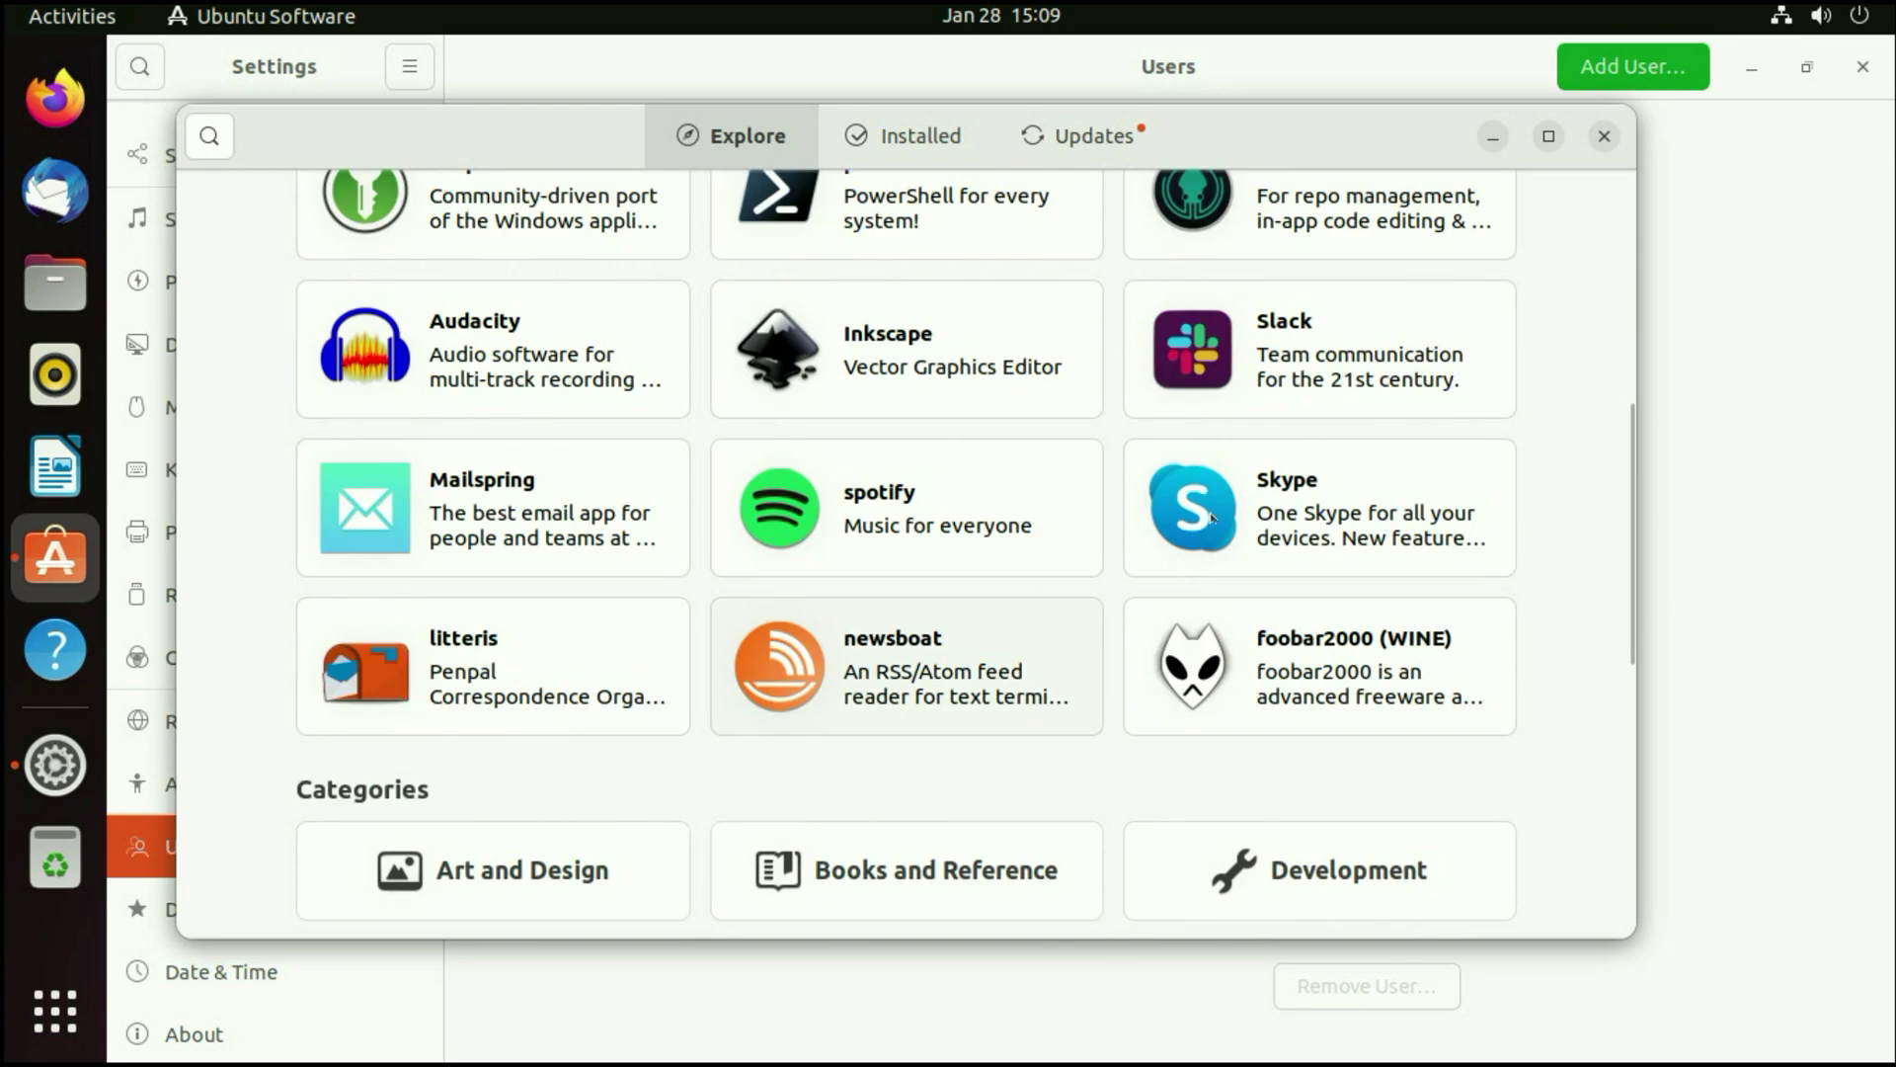
scroll(1321, 439, up, 2)
scroll(1235, 553, down, 1)
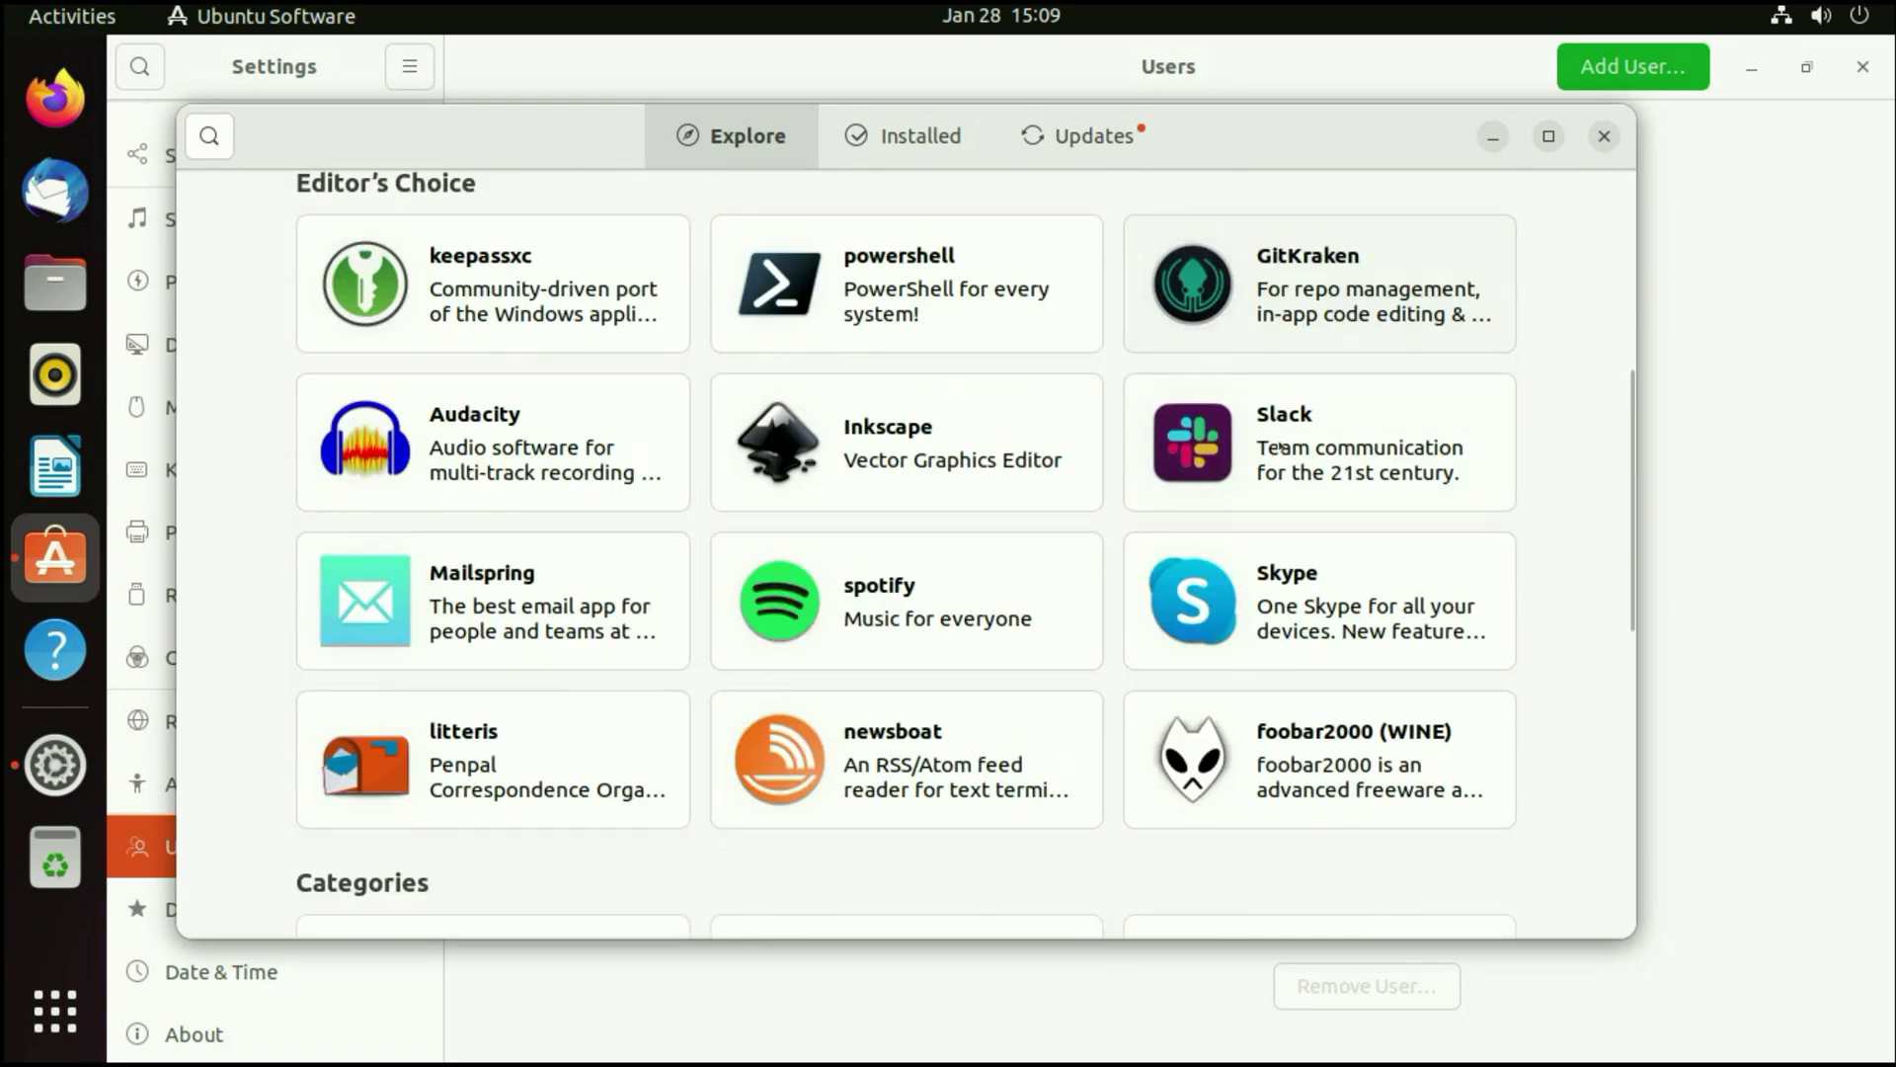
click(1215, 610)
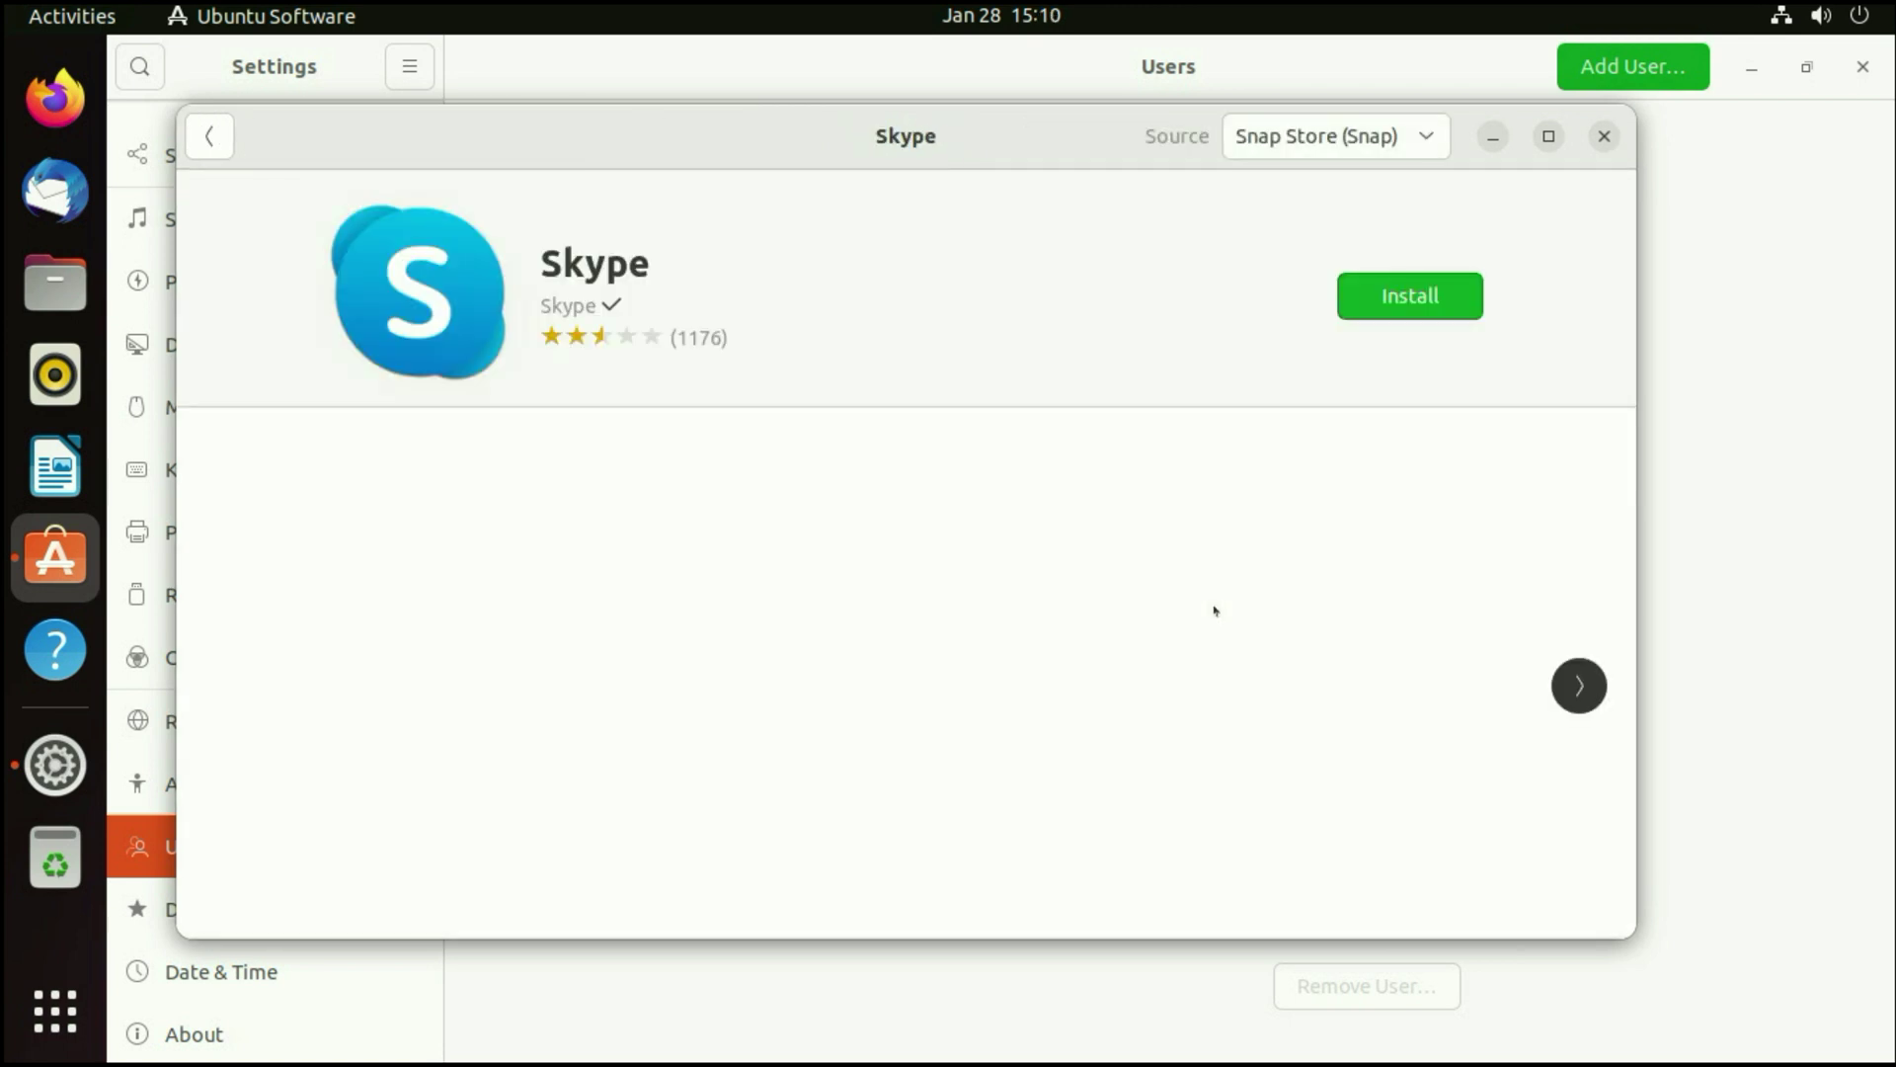
- Install the Skype snap, authorising with the password, and return to Explore
click(1398, 311)
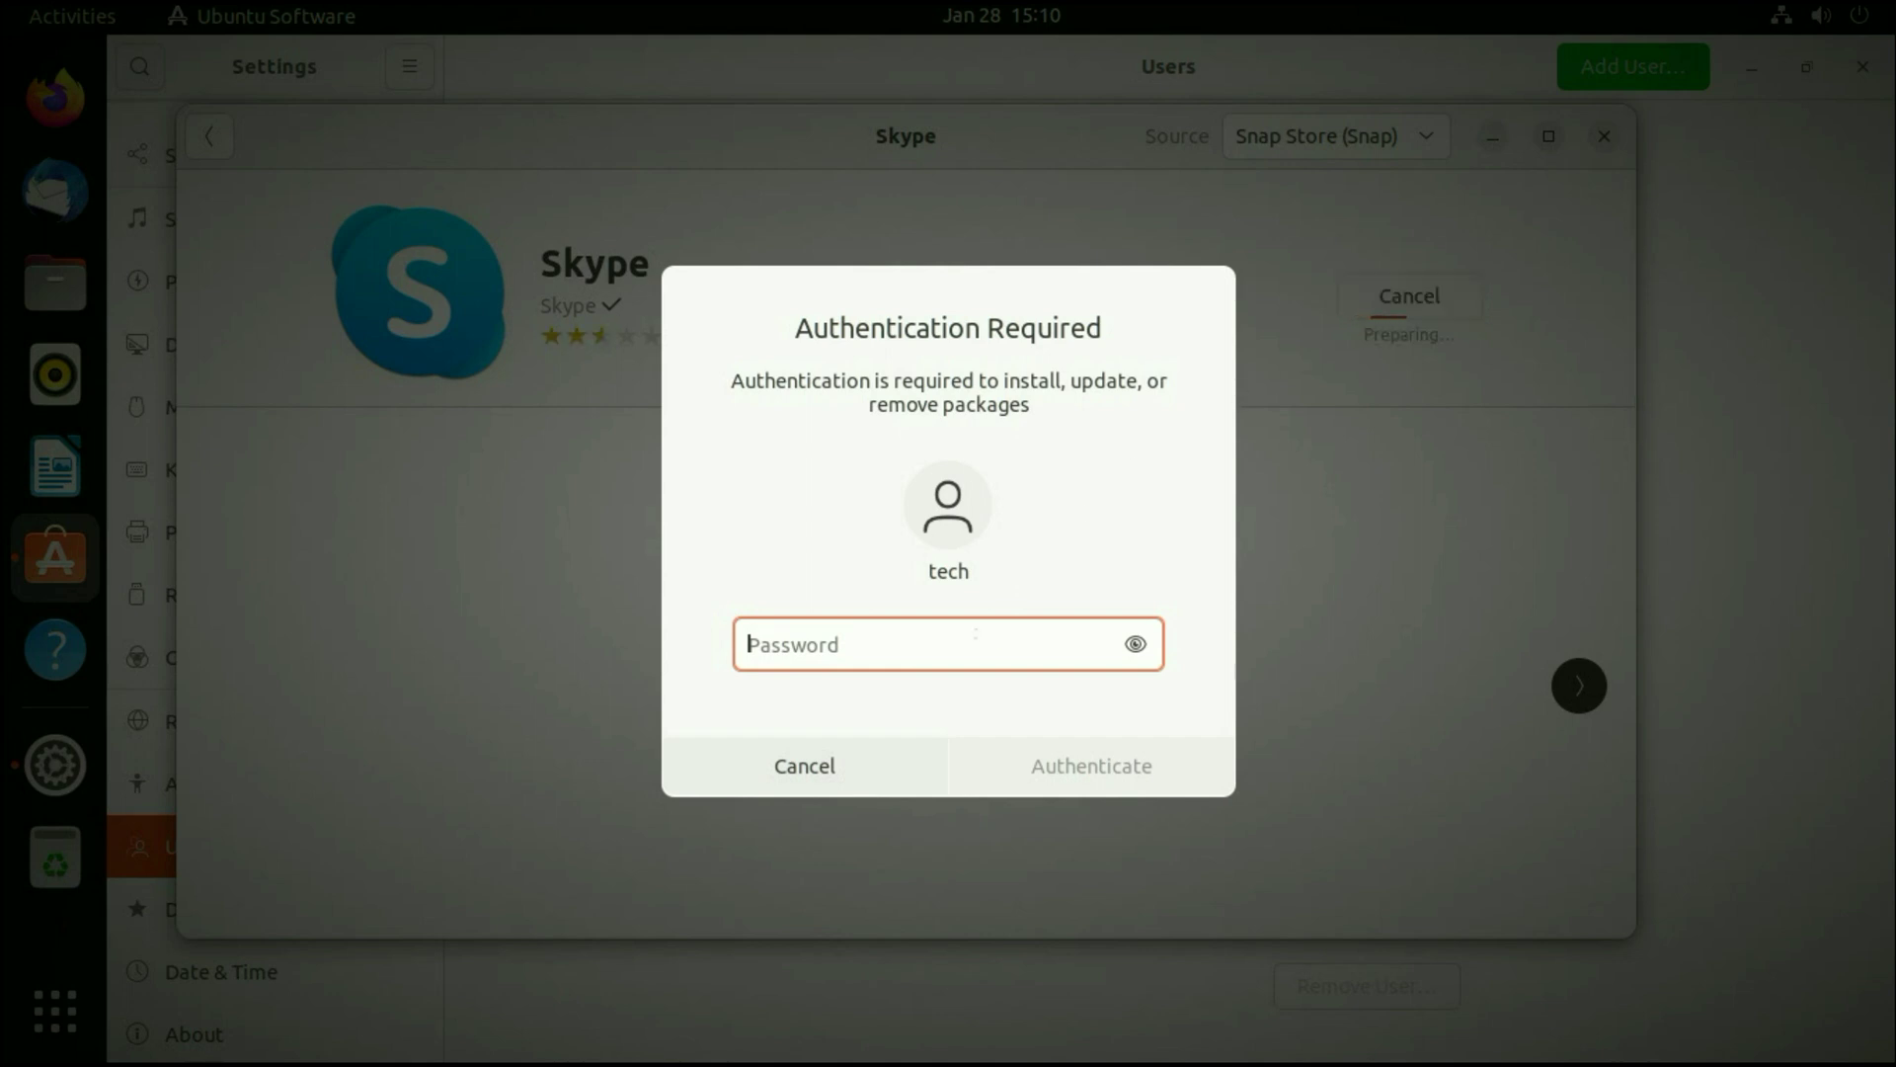
text(****)
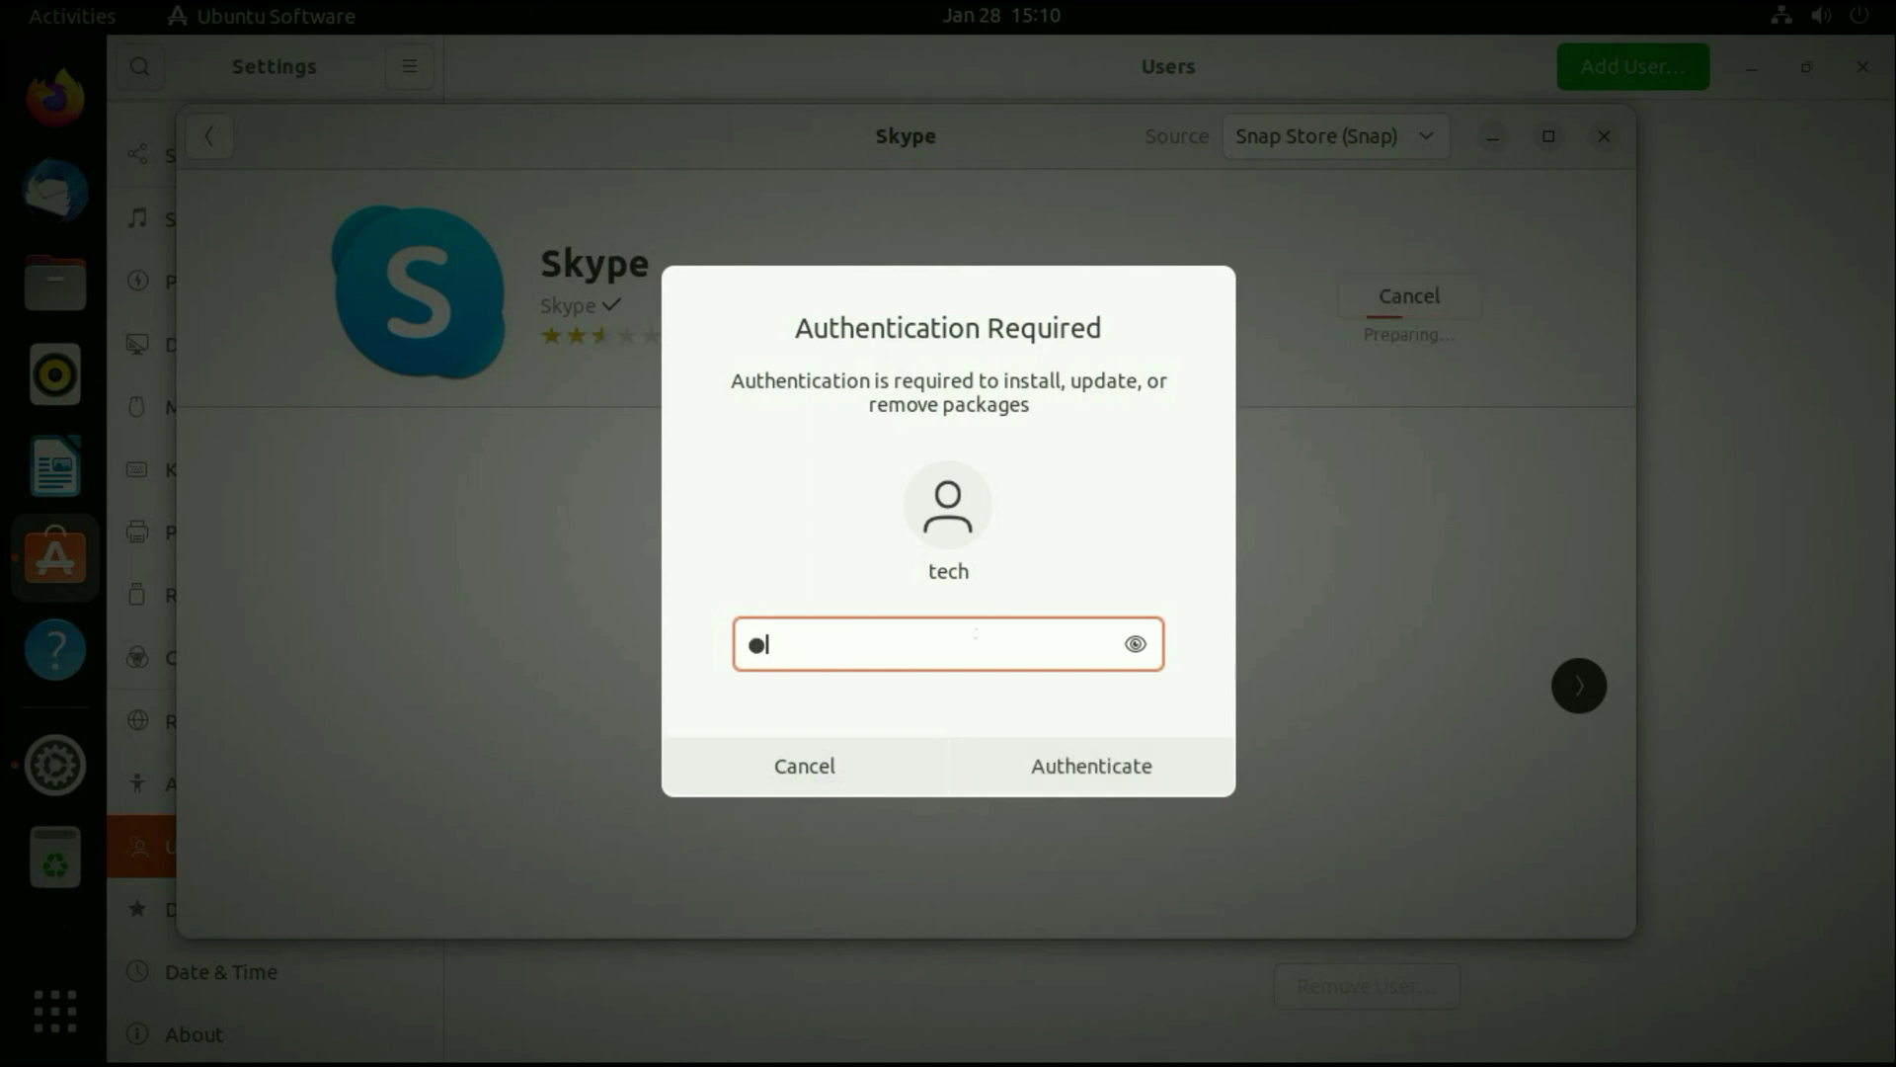
text(**)
key(Return)
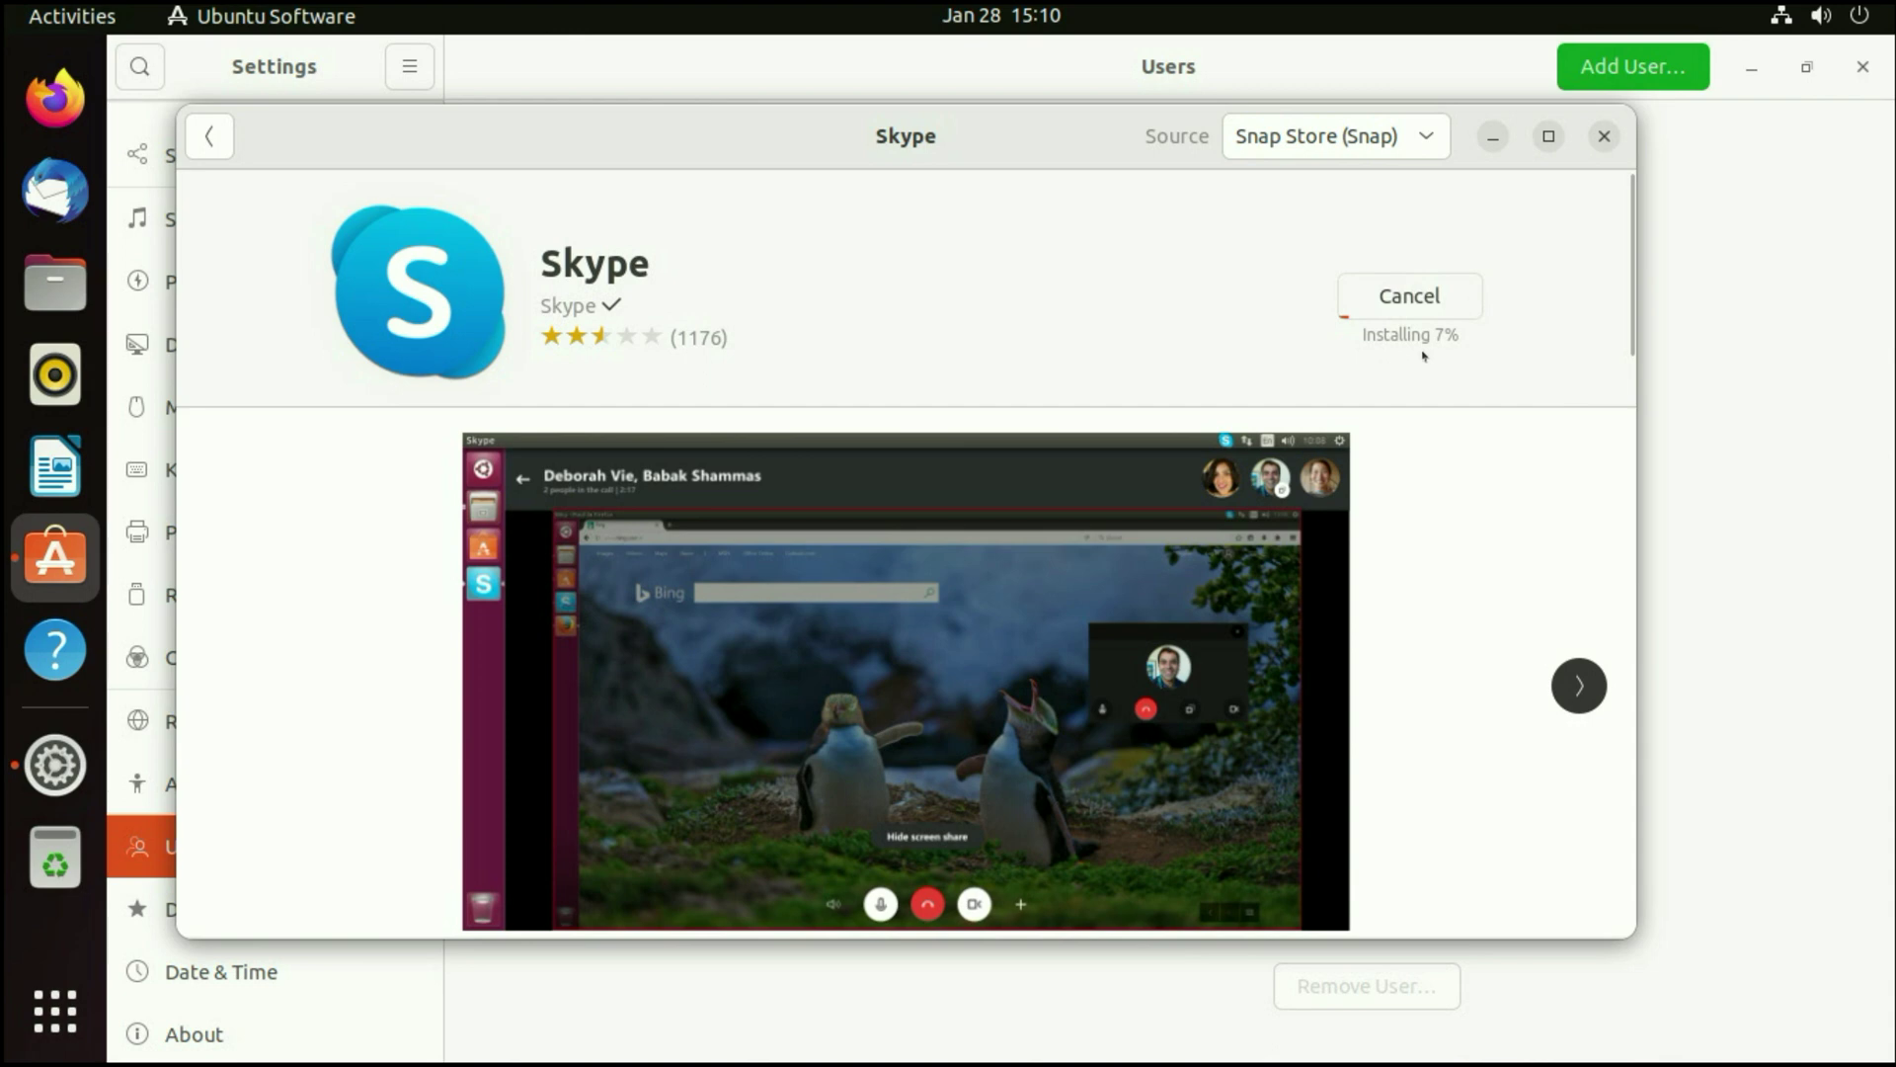
click(209, 135)
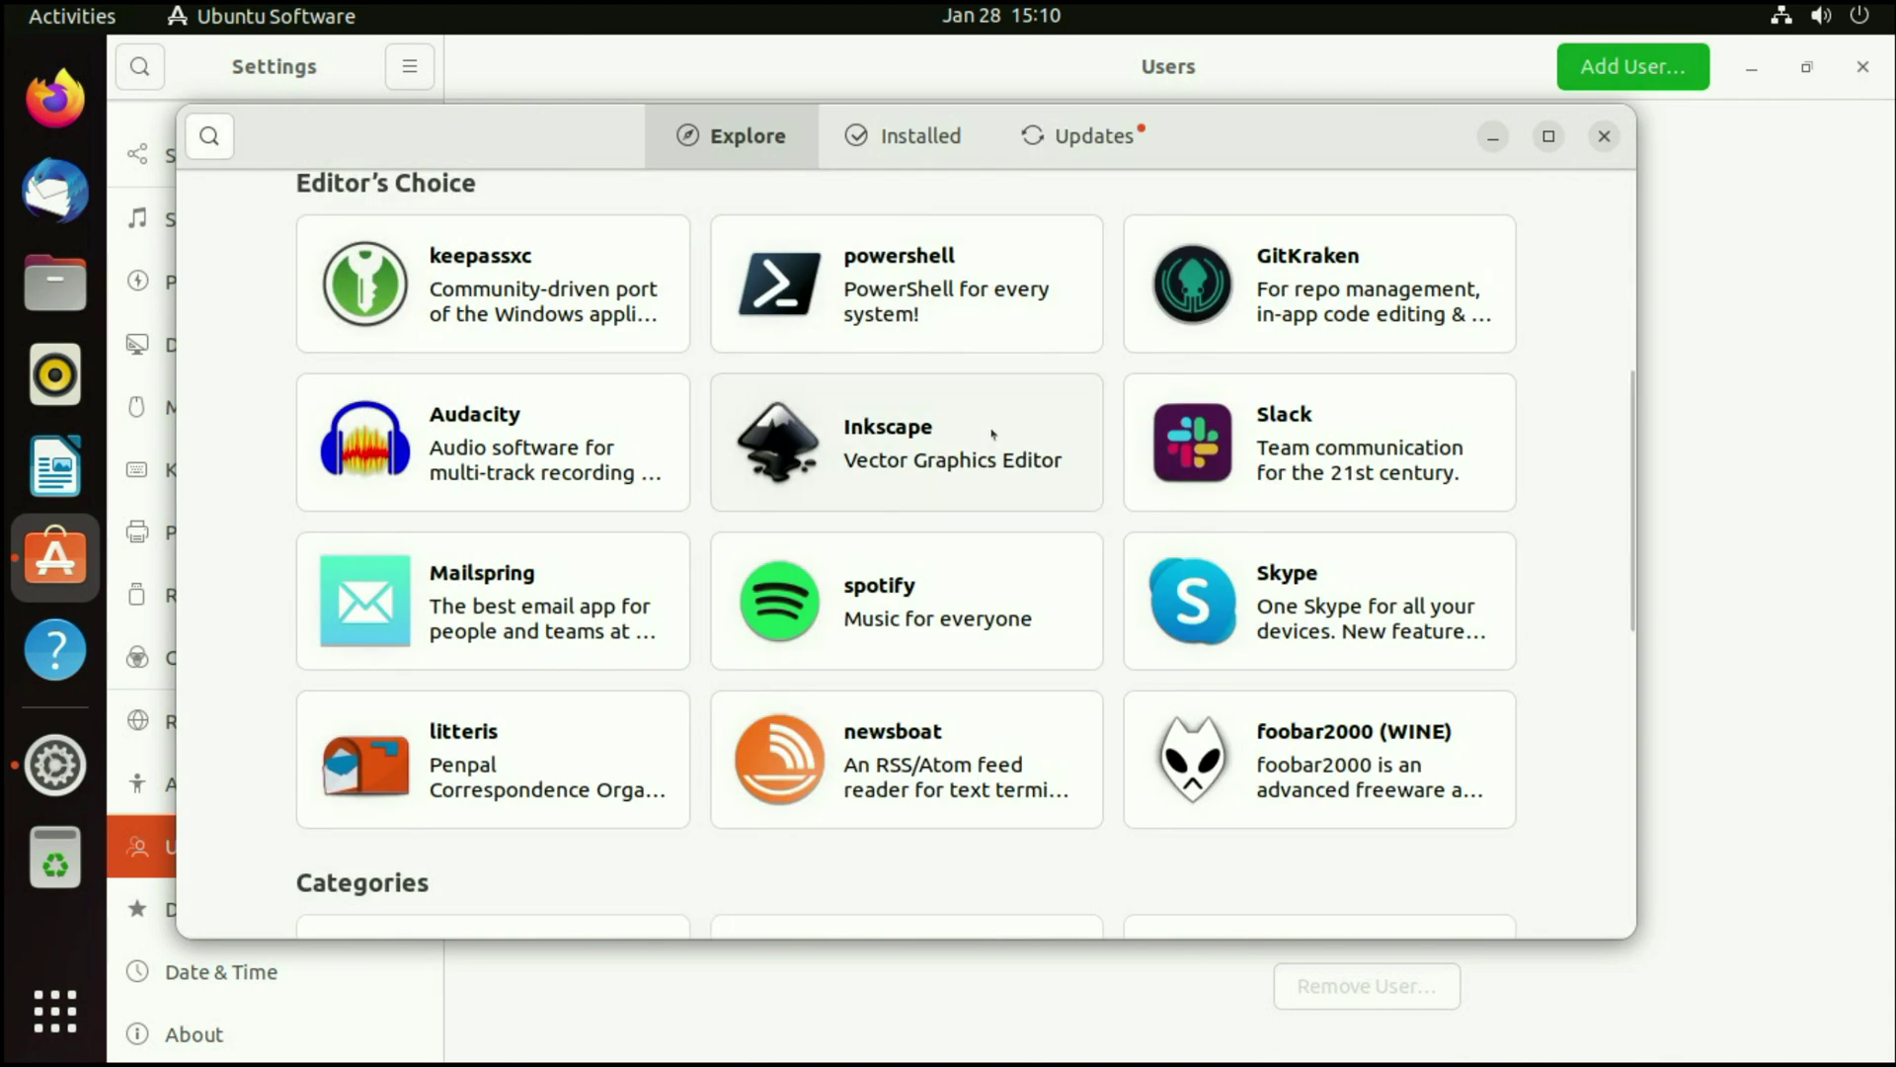
- Open the empty app search field on Ubuntu Software's Explore page
scroll(993, 434, down, 5)
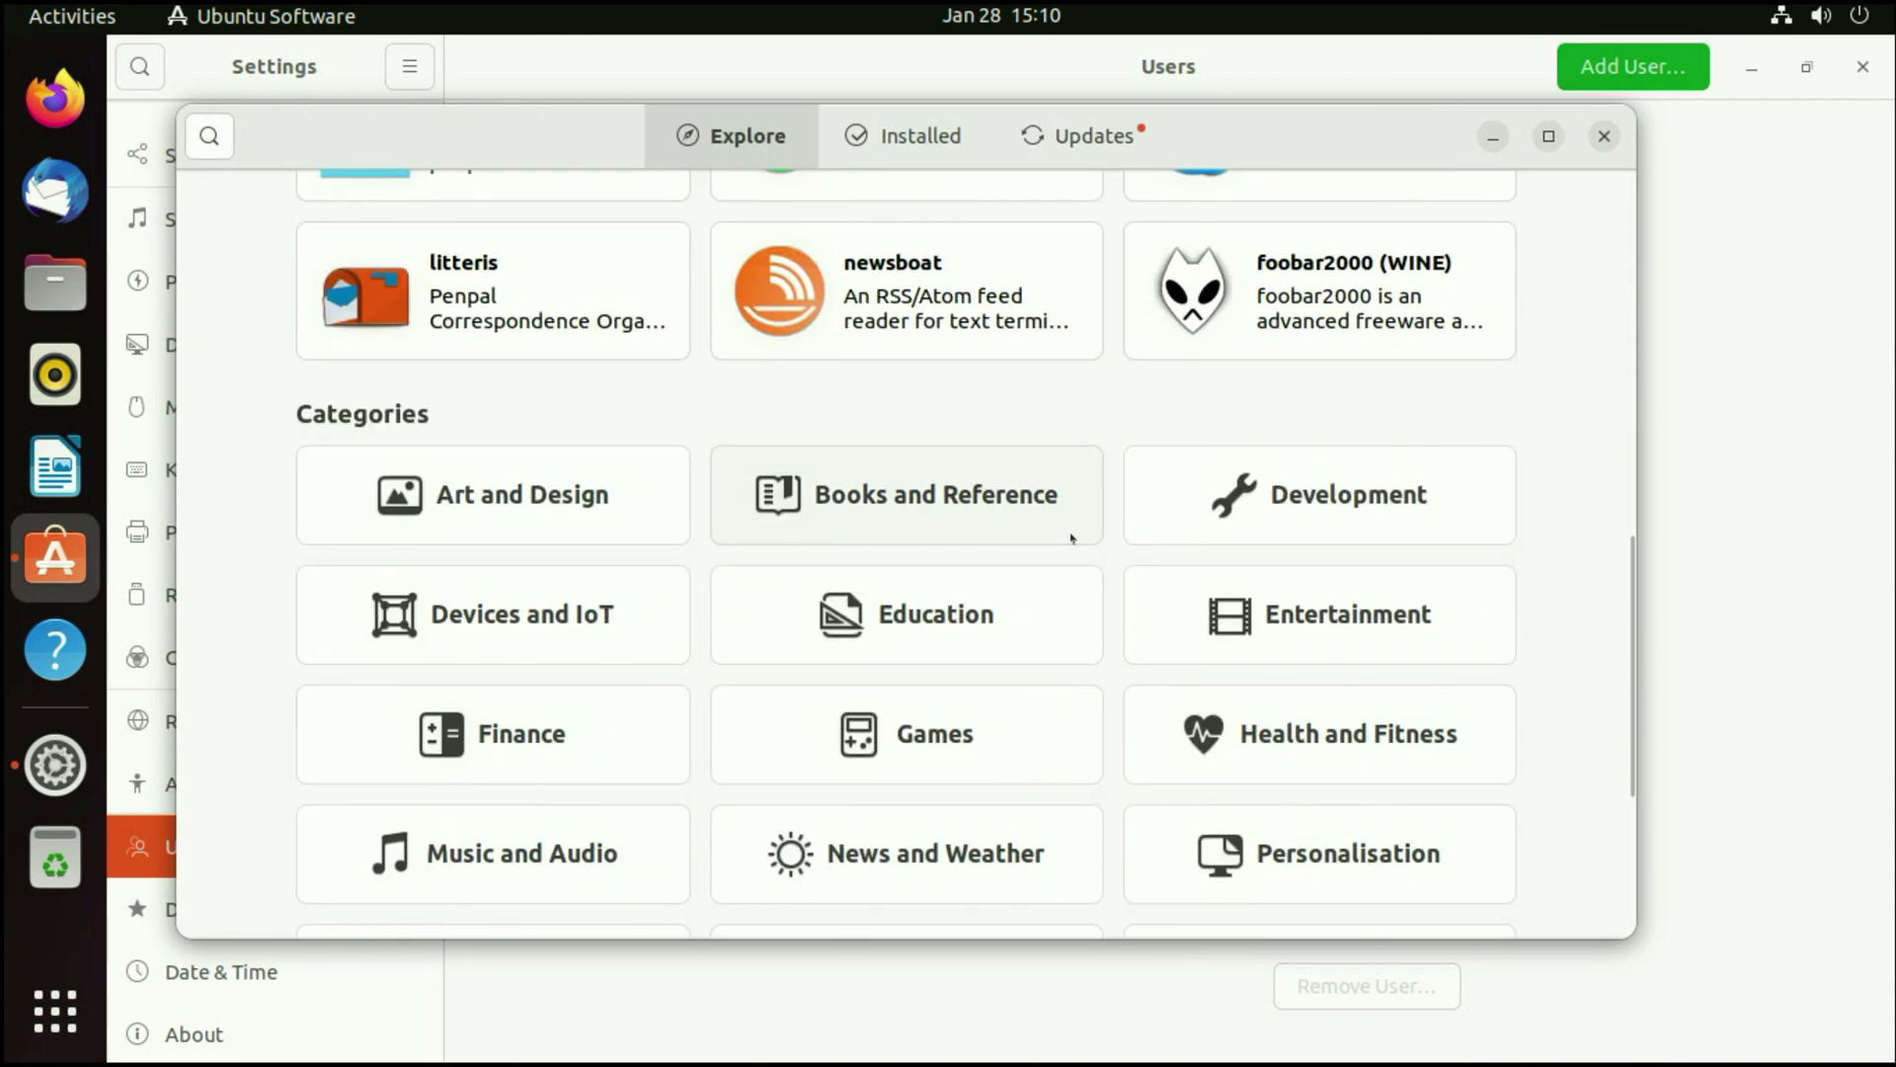
scroll(1070, 538, up, 10)
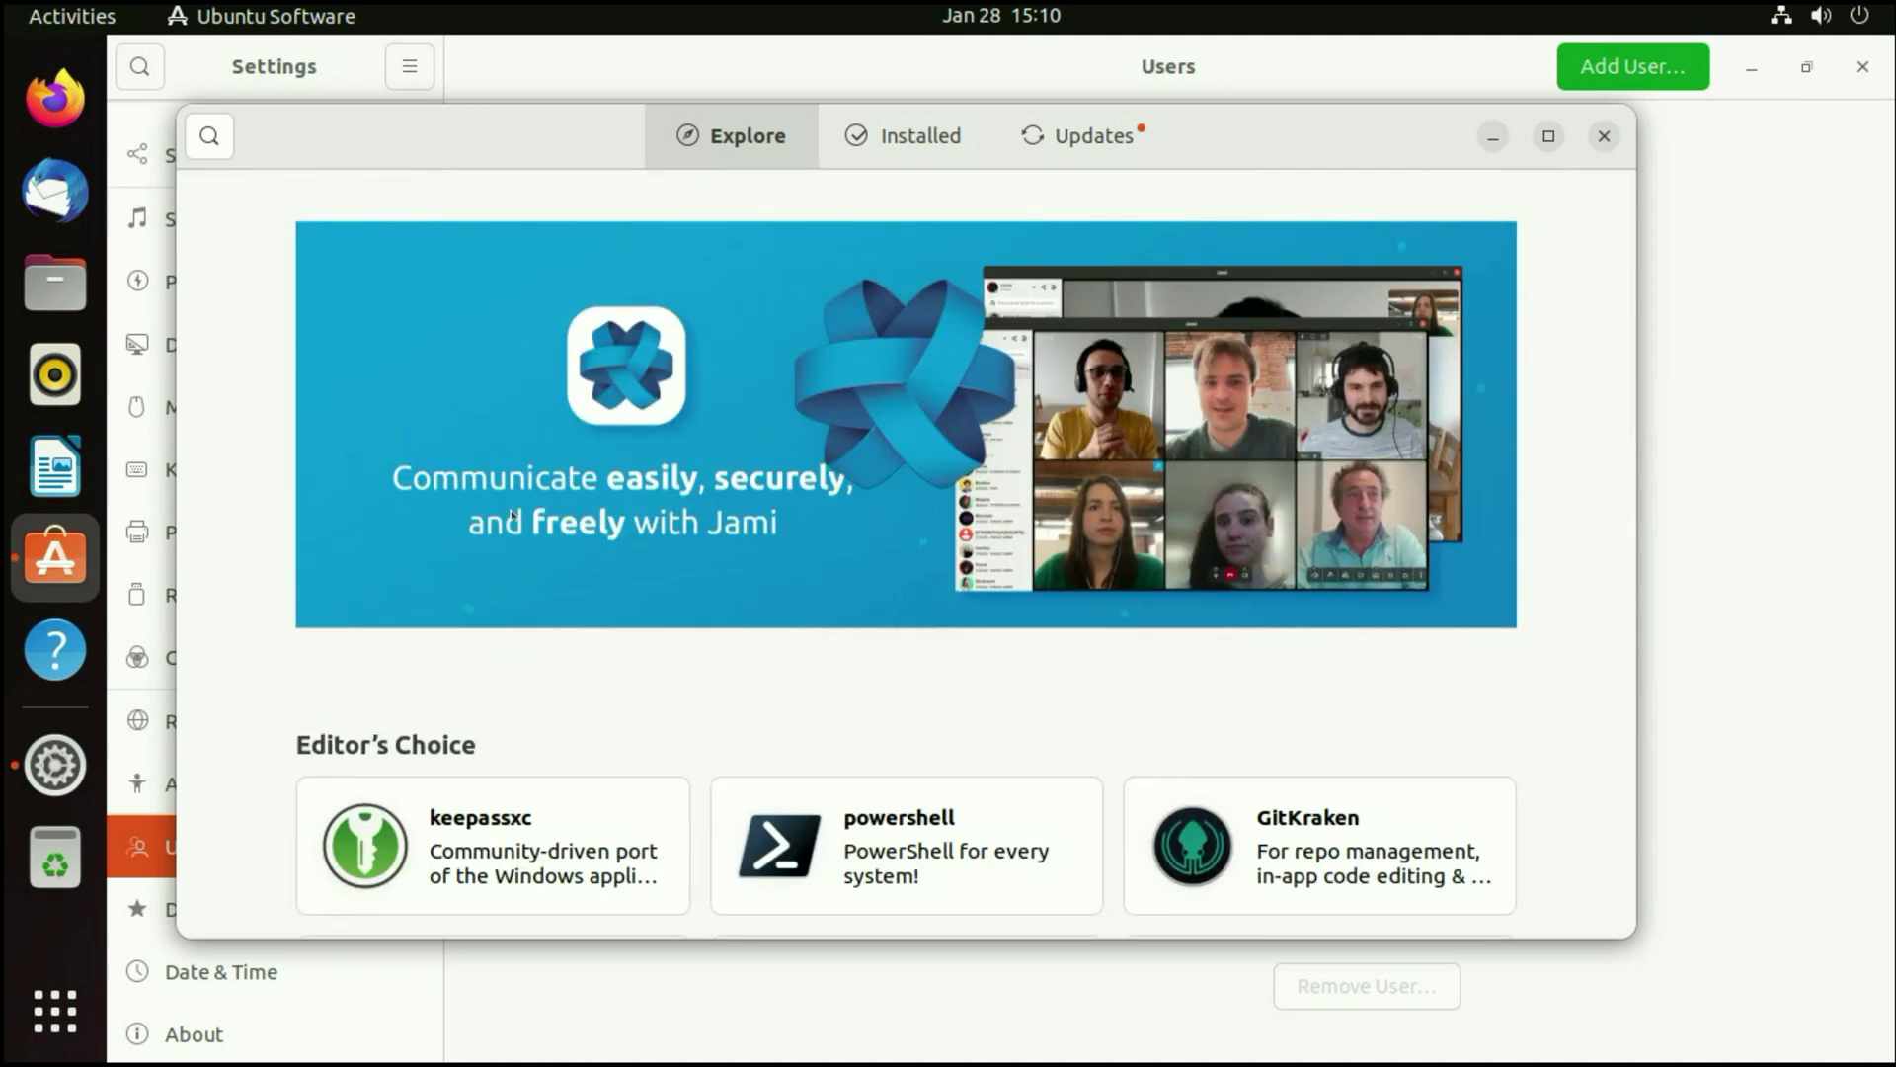
click(208, 136)
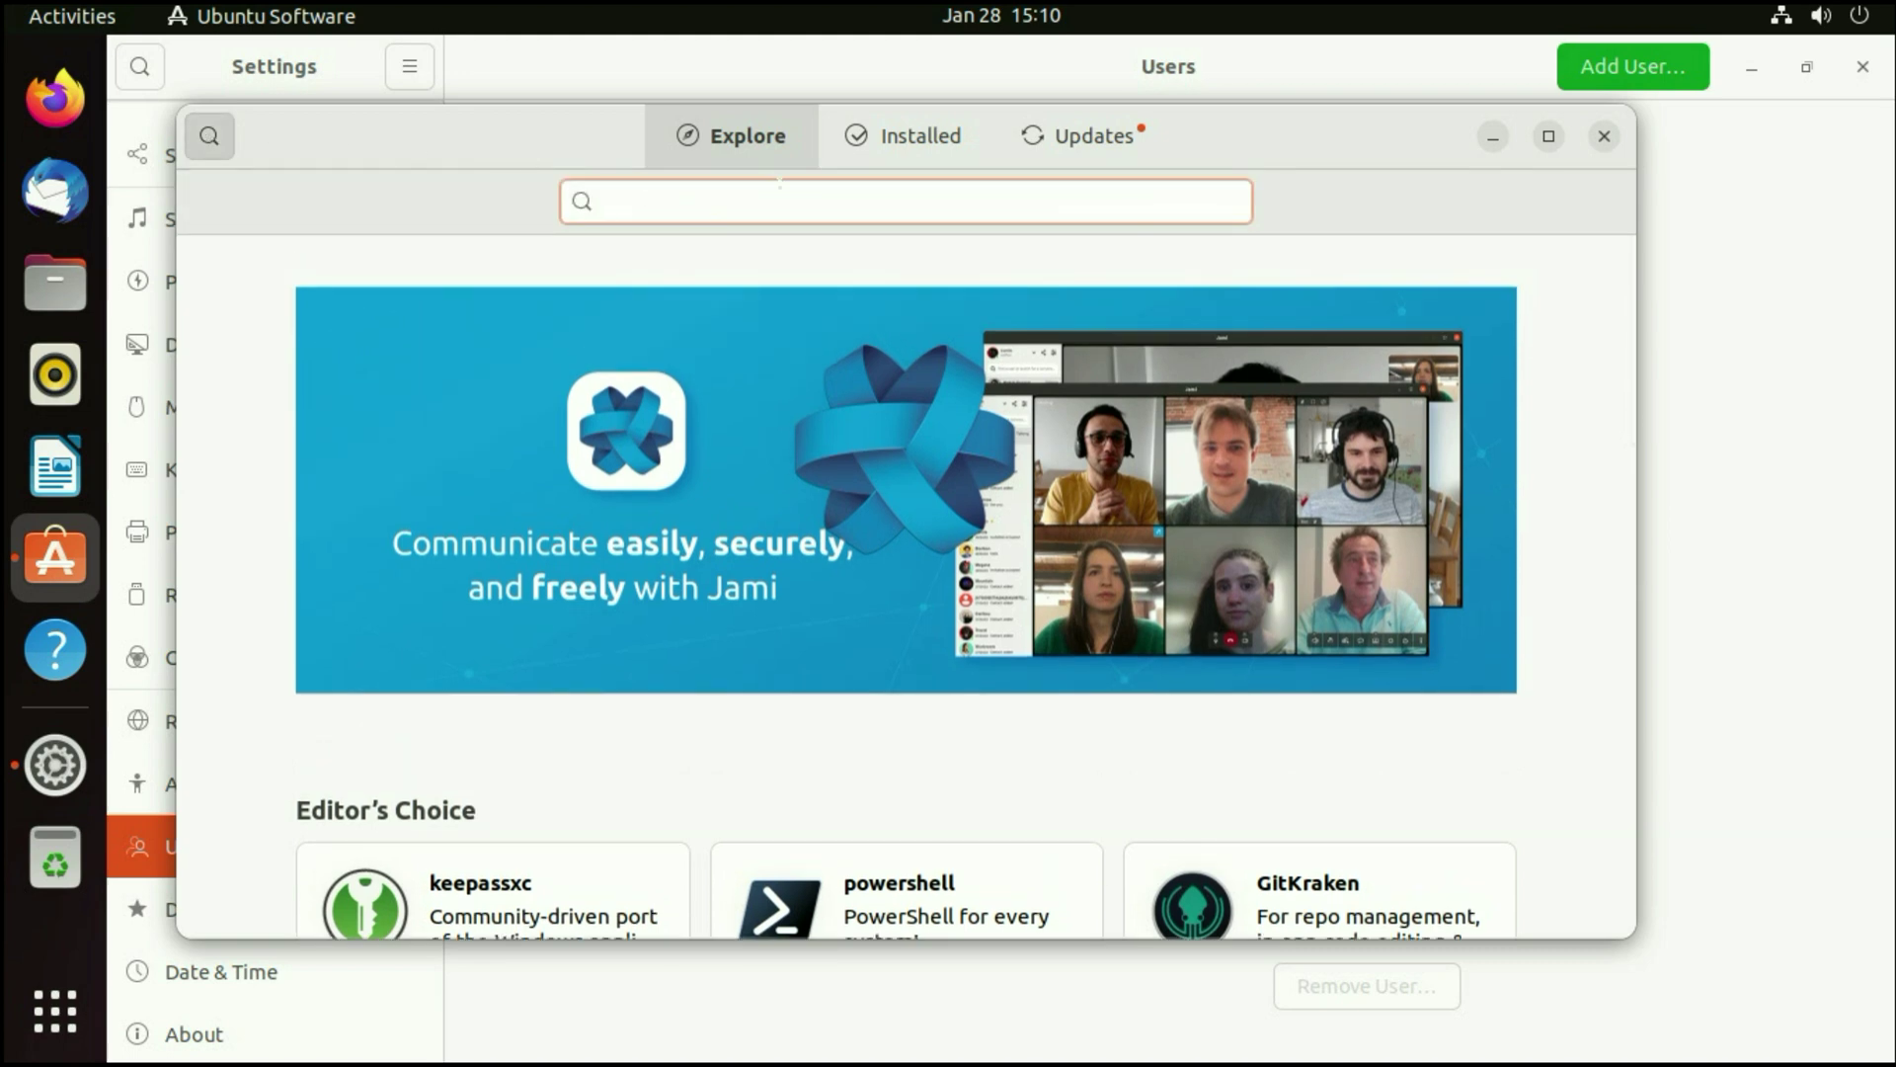
scroll(893, 354, down, 10)
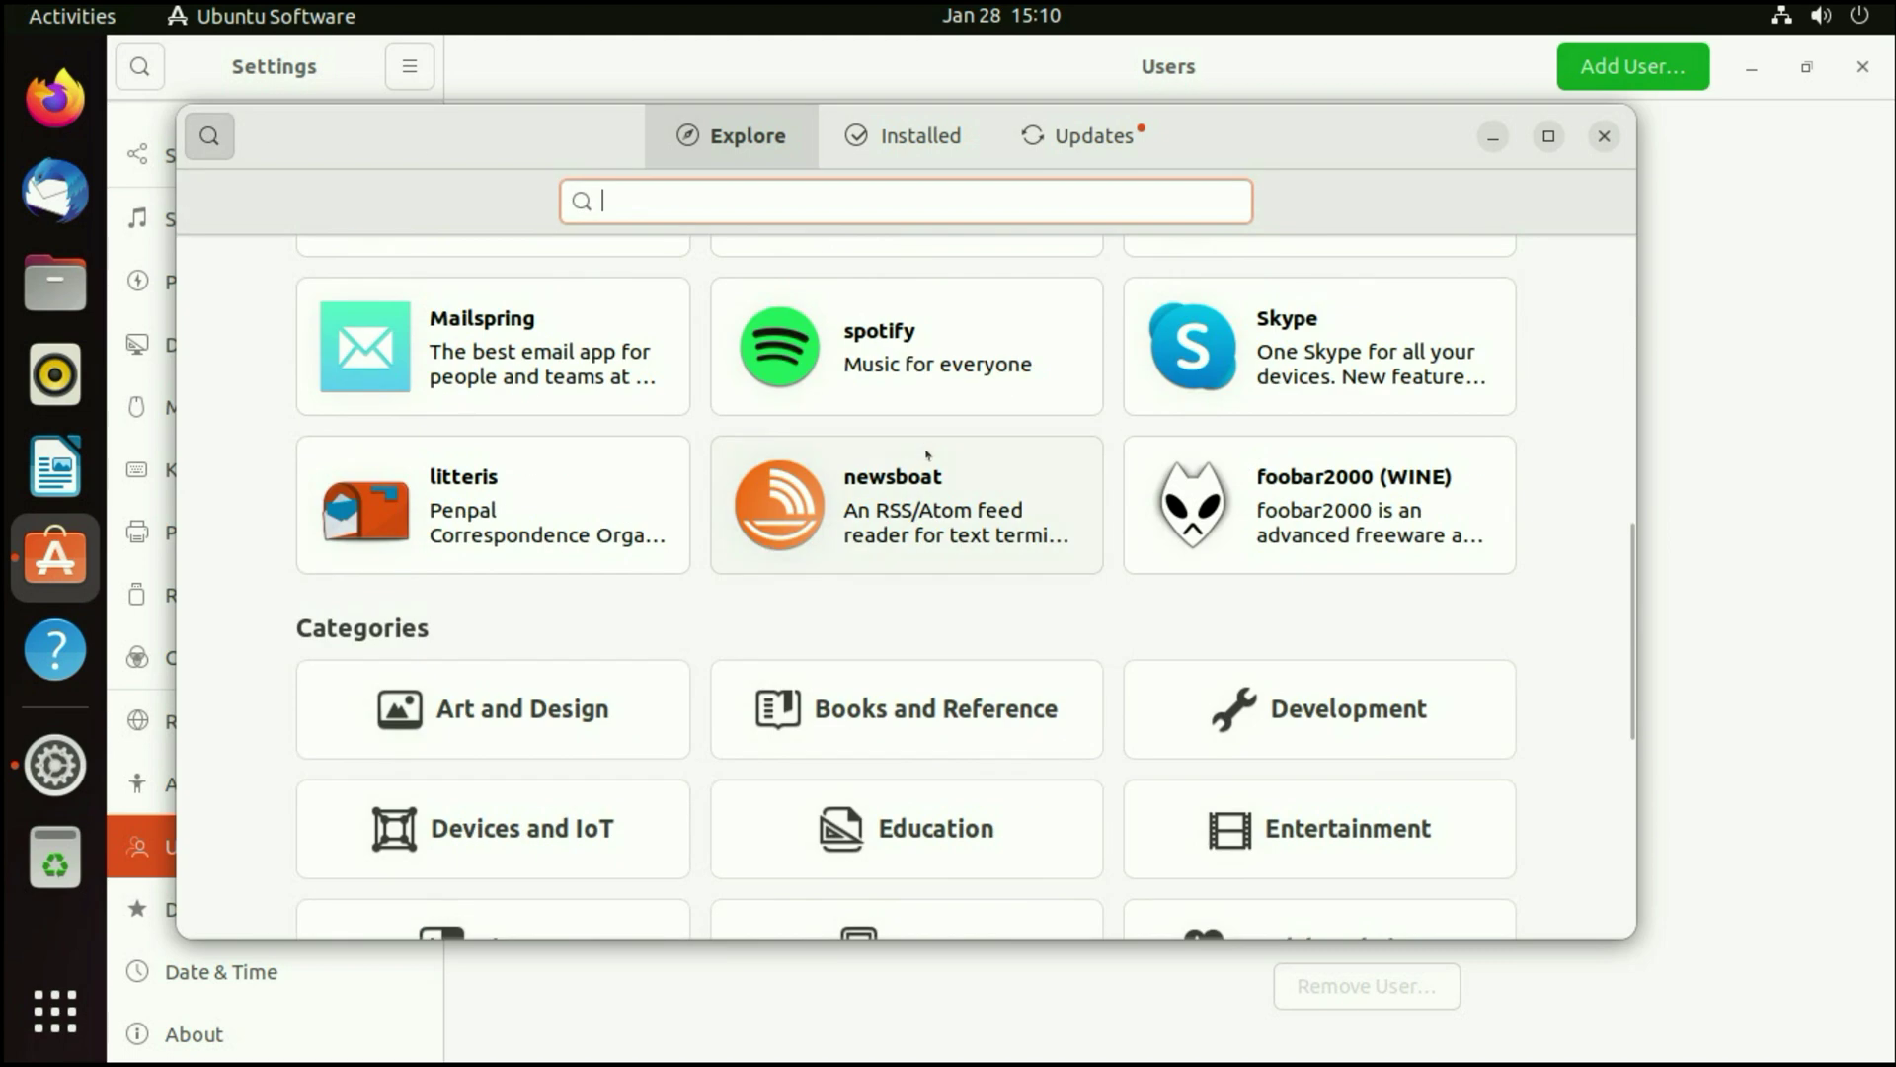